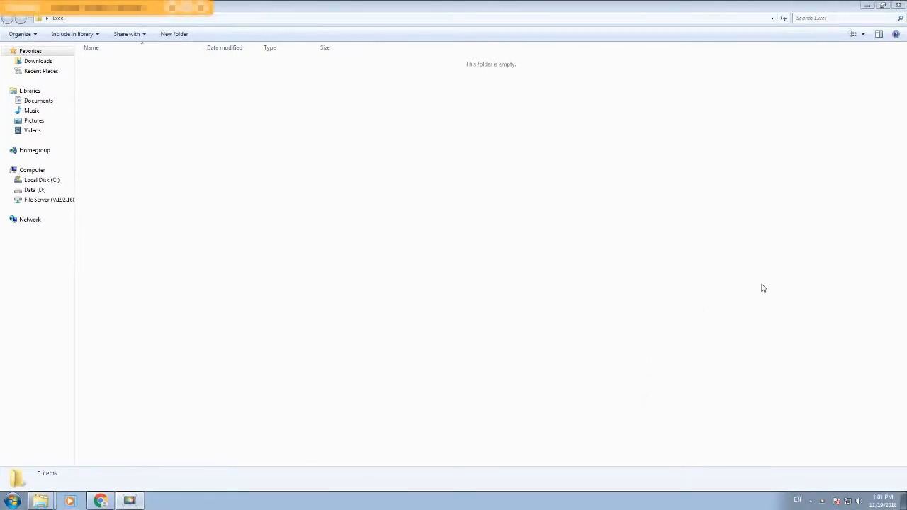
Step: Create a Microsoft Office Excel Worksheet named List in the Excel folder and open it
click(13, 502)
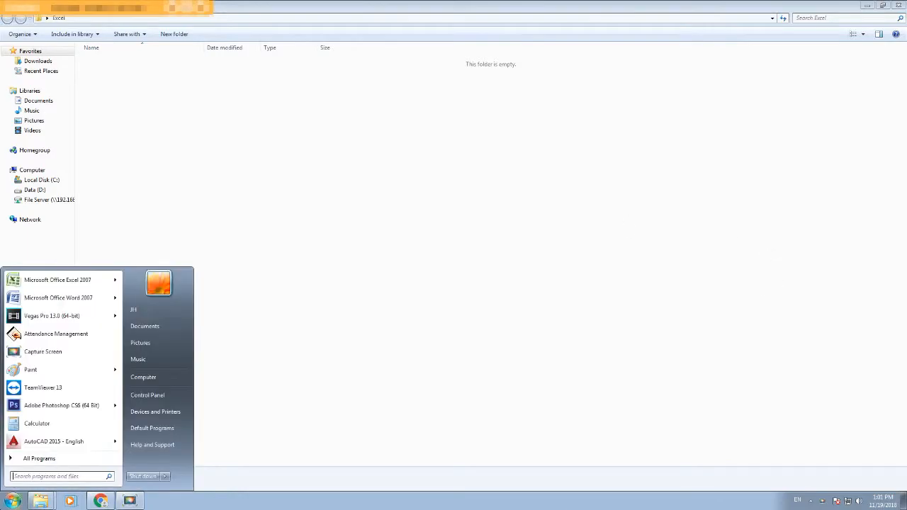
click(310, 245)
right_click(310, 244)
mouse_move(368, 356)
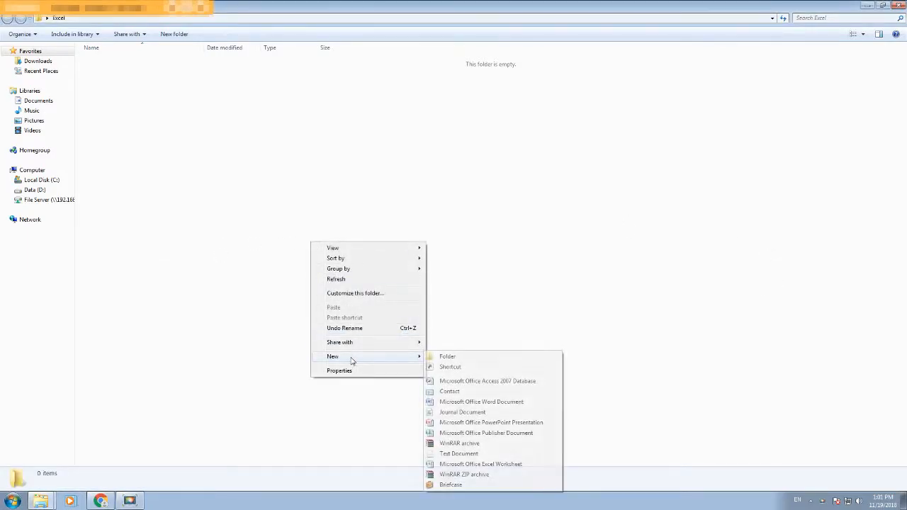
click(454, 464)
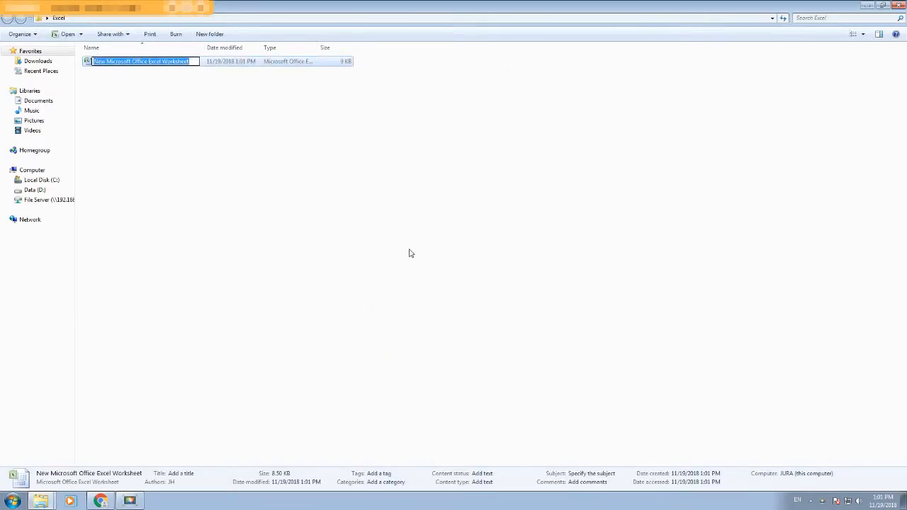
text(List)
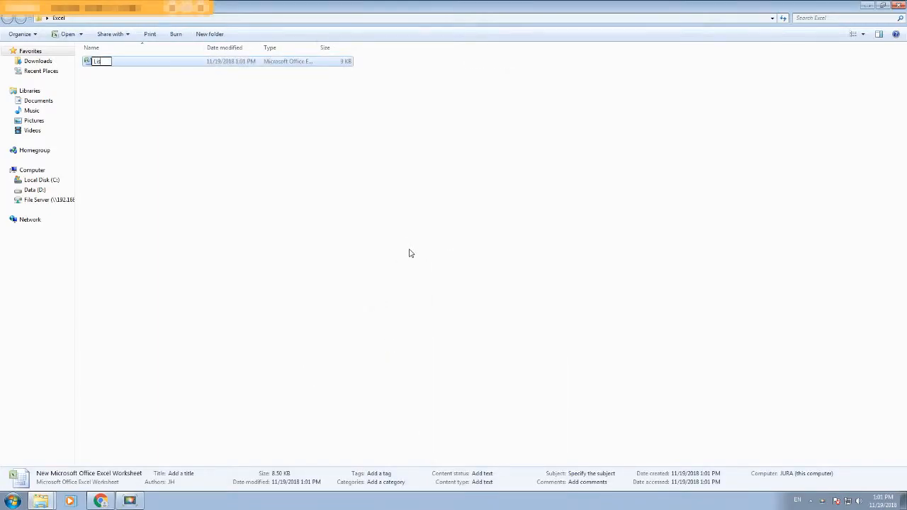
key(Return)
double_click(133, 61)
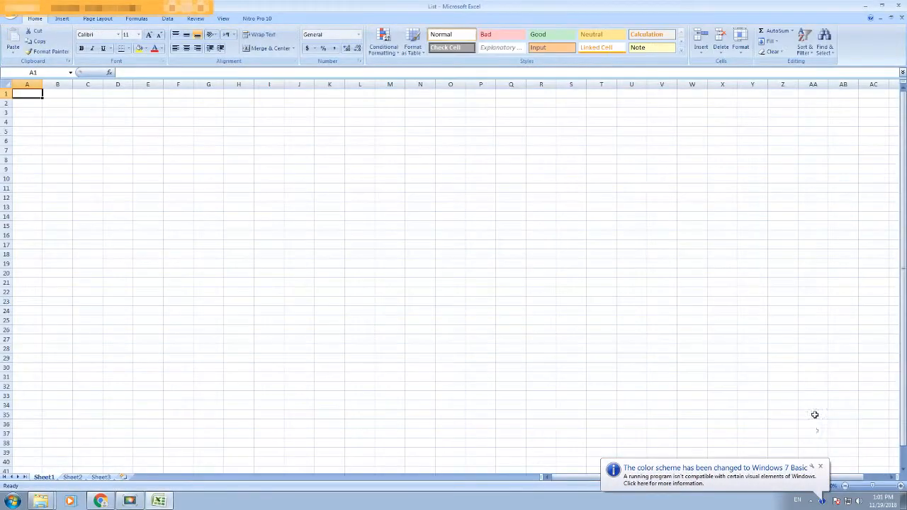
Step: Enter the headings No, Name and Nationality in A5, B5 and C5
click(821, 467)
click(31, 132)
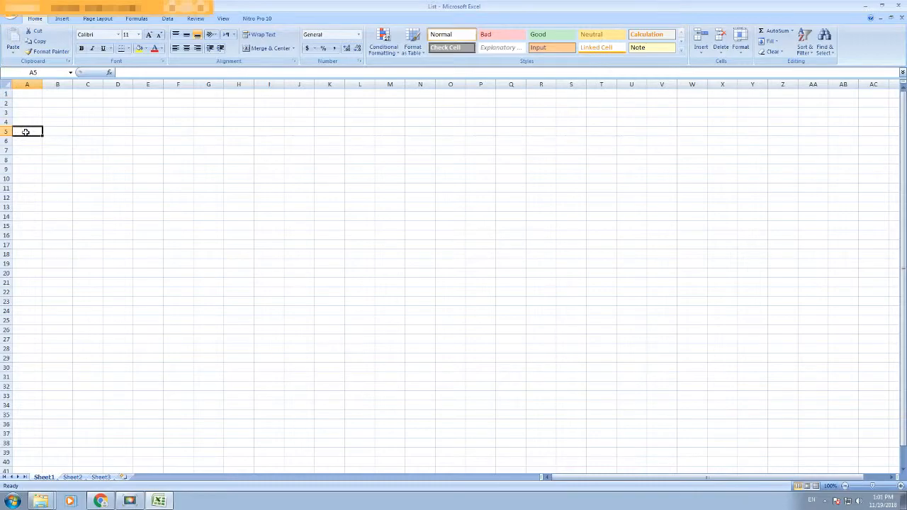
text(No.)
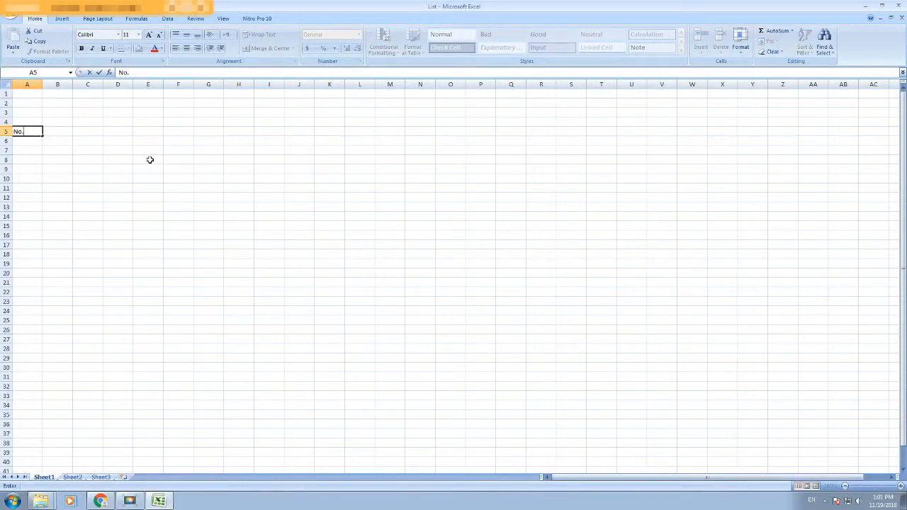
key(Tab)
text(Na)
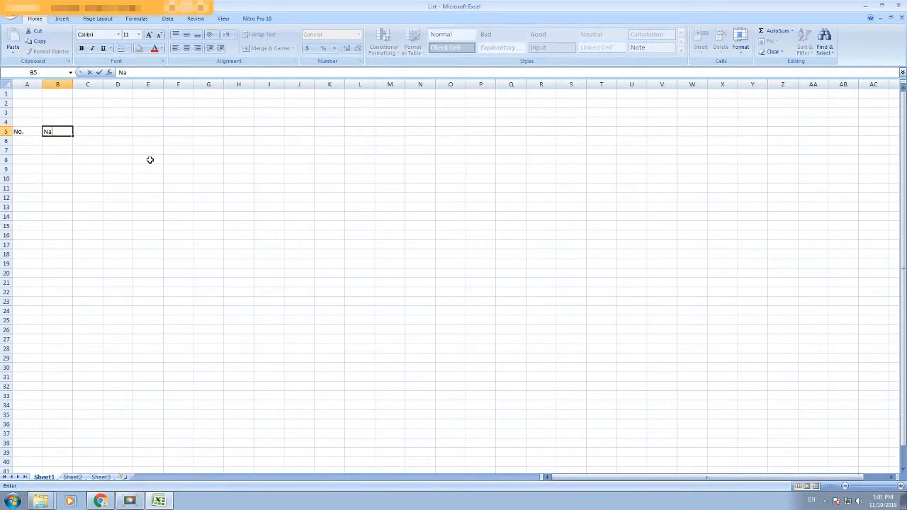
text(me)
key(Tab)
text(N)
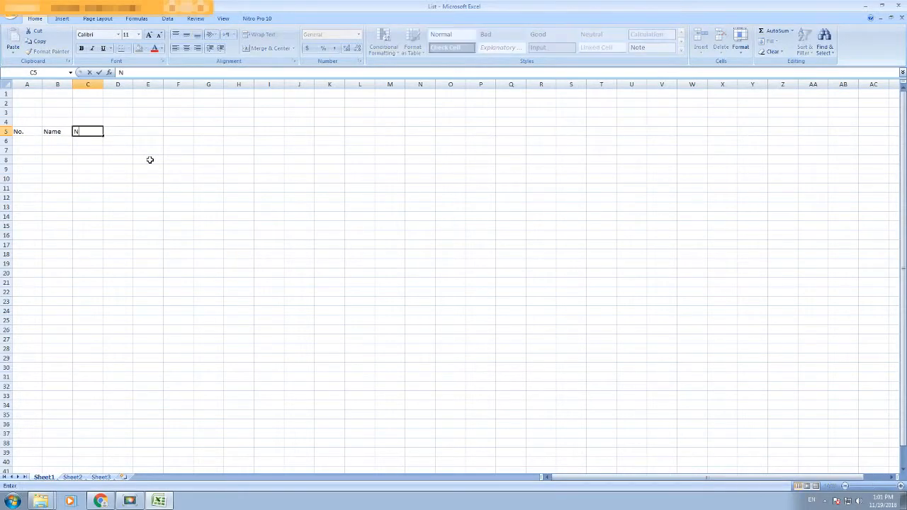
text(ationality)
key(Tab)
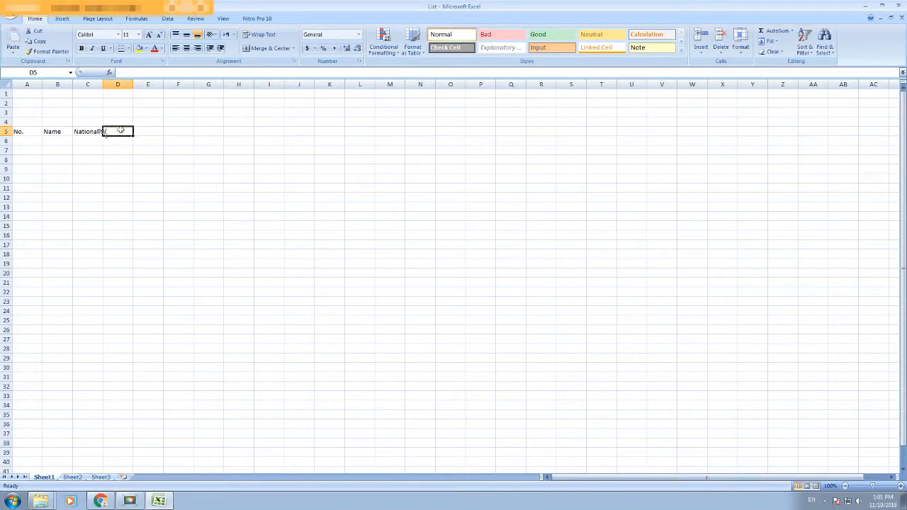
Step: Add the Joining Date and Contract Expiry headings in D5 and E5
text(Joining Date)
key(Tab)
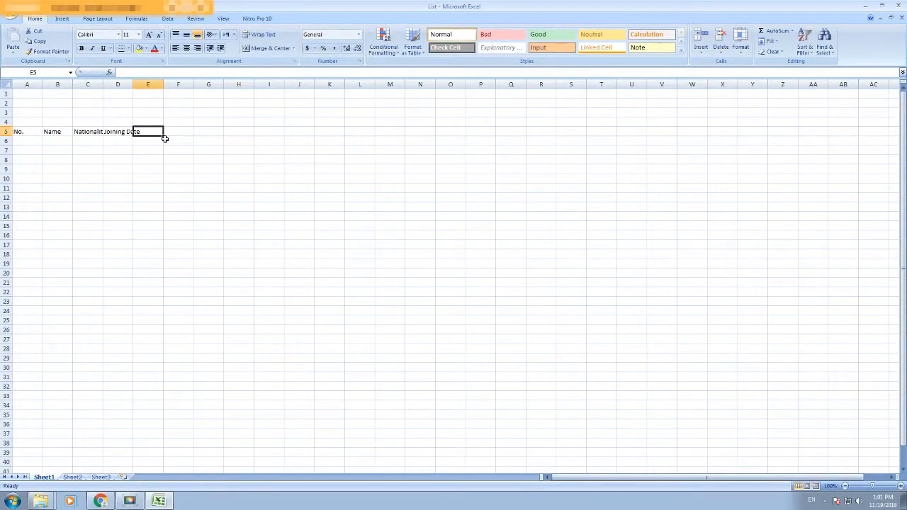
text(Contract Expiry)
key(Tab)
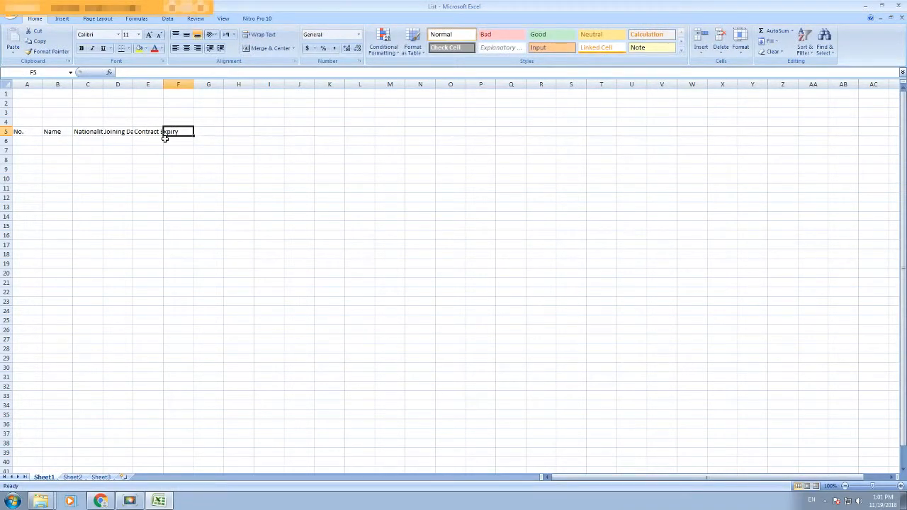
click(29, 142)
Step: Rename the A5 heading to File No
click(28, 132)
text(File No.)
click(44, 143)
Step: Enter record 01: employee's name, Pakistani, joining 01-Jan-2018, expiry 31-Dec-2019
click(32, 140)
text(01)
key(Tab)
text(Ahmed)
key(Tab)
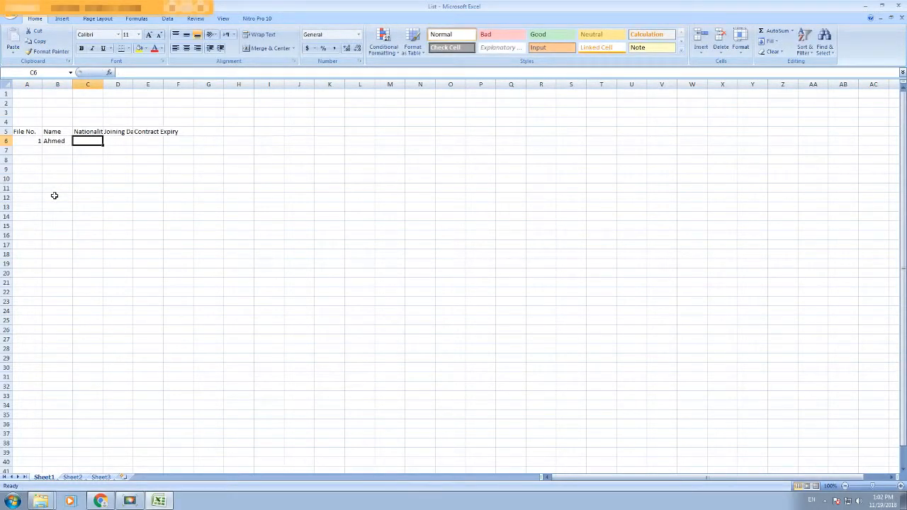
text(Pakistani)
key(Tab)
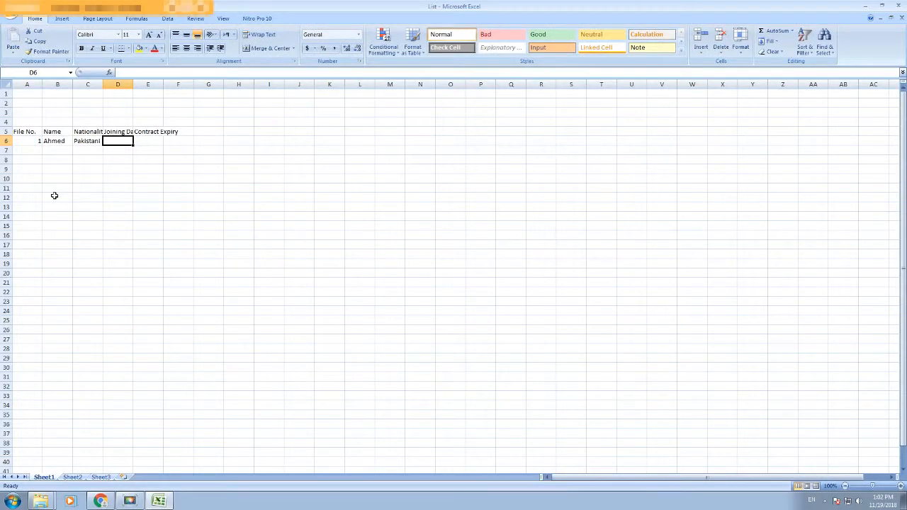
text(01/)
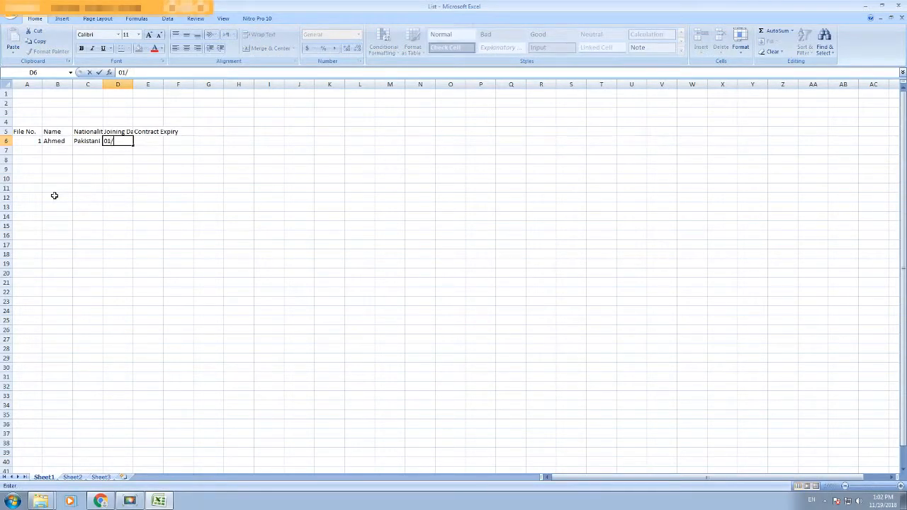
text(Jan-2018)
key(Tab)
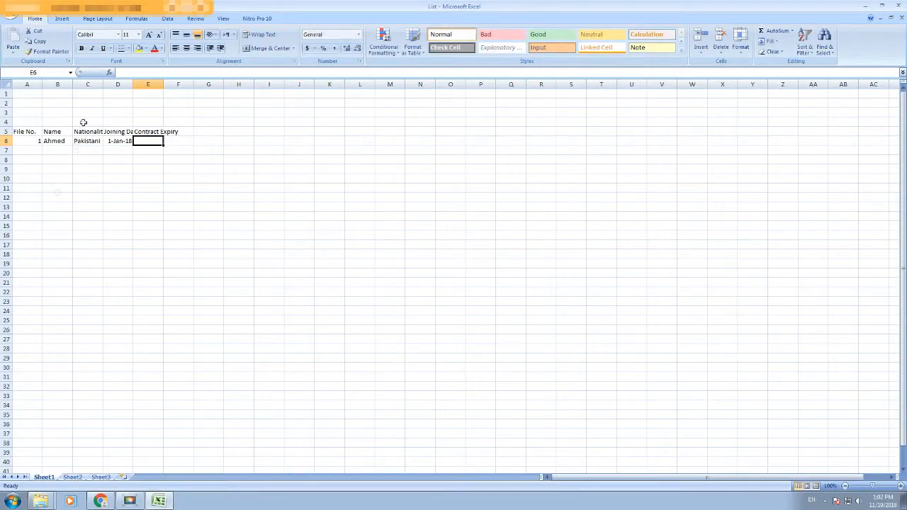
text(31)
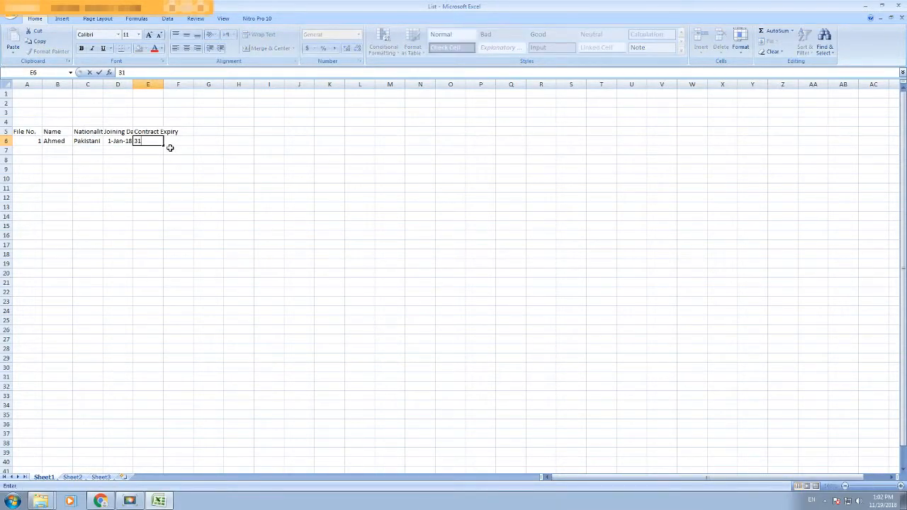
text(-Dec-2019)
key(Tab)
Step: Enter record 2: employee's name, Pakistani, joining 31-May-2016, expiry 30-May-2019
click(29, 152)
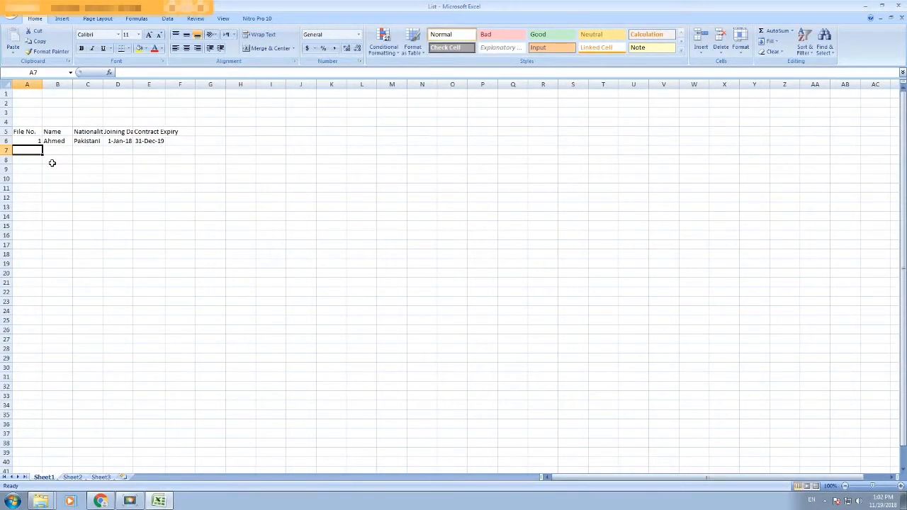
text(2)
key(Tab)
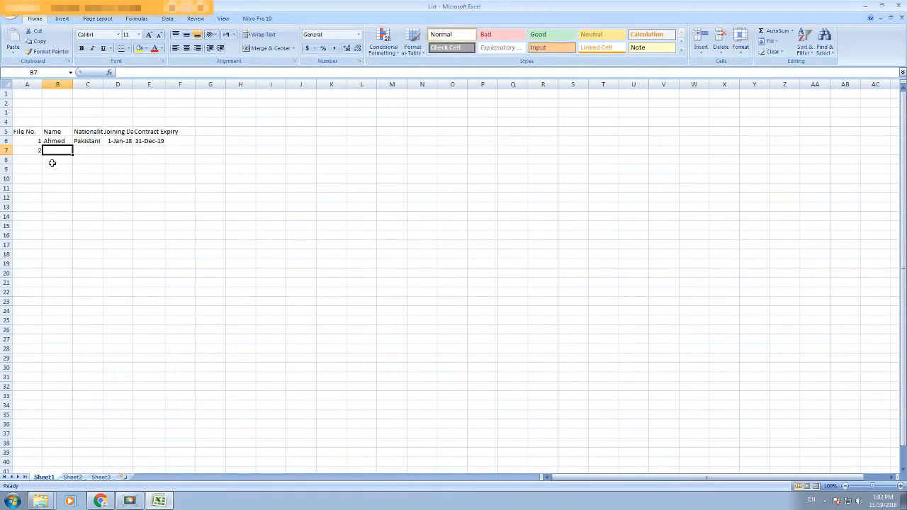
text(Shahroz)
key(Tab)
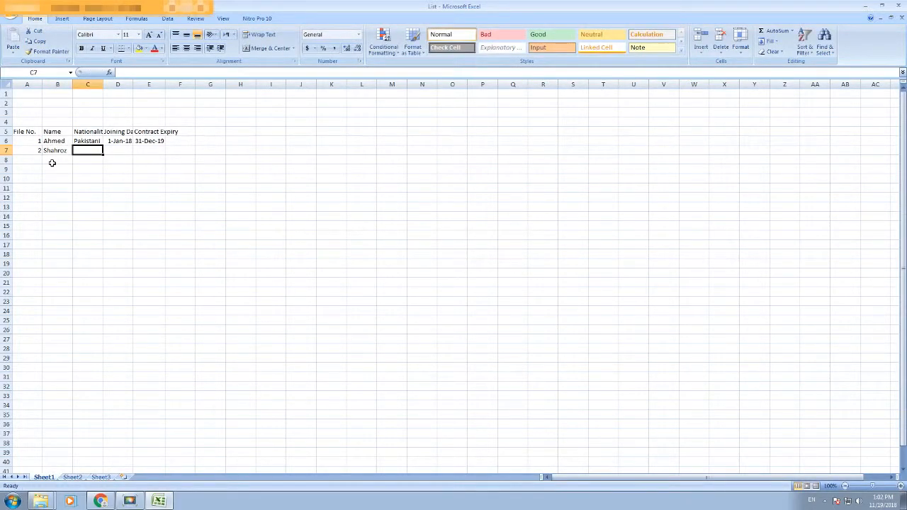
text(Pakistani)
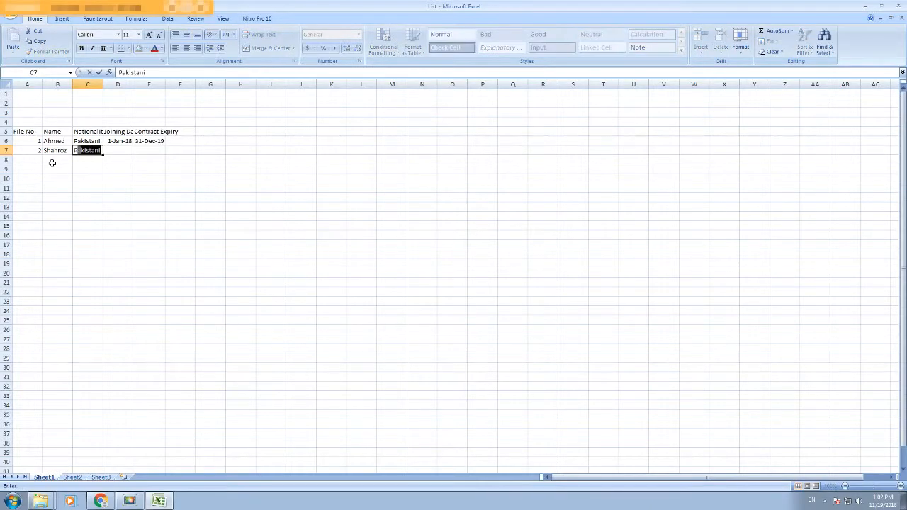
key(Tab)
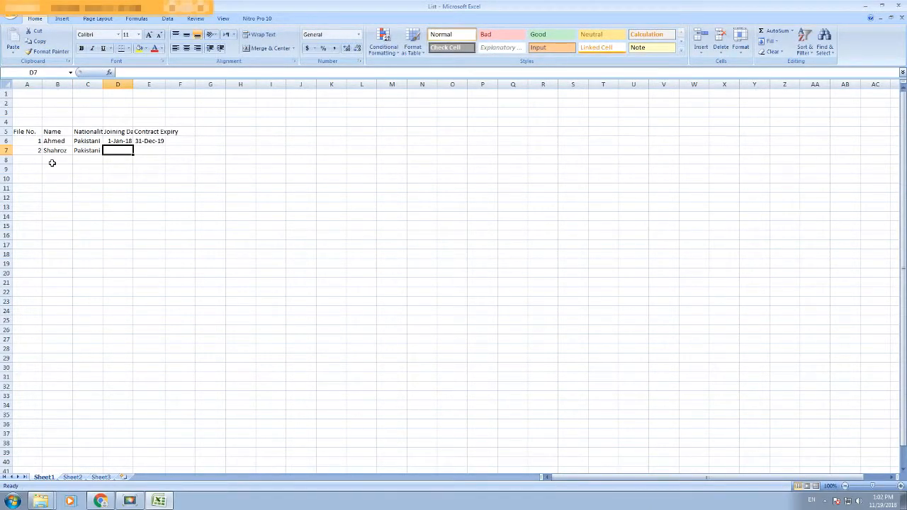
text(31-M)
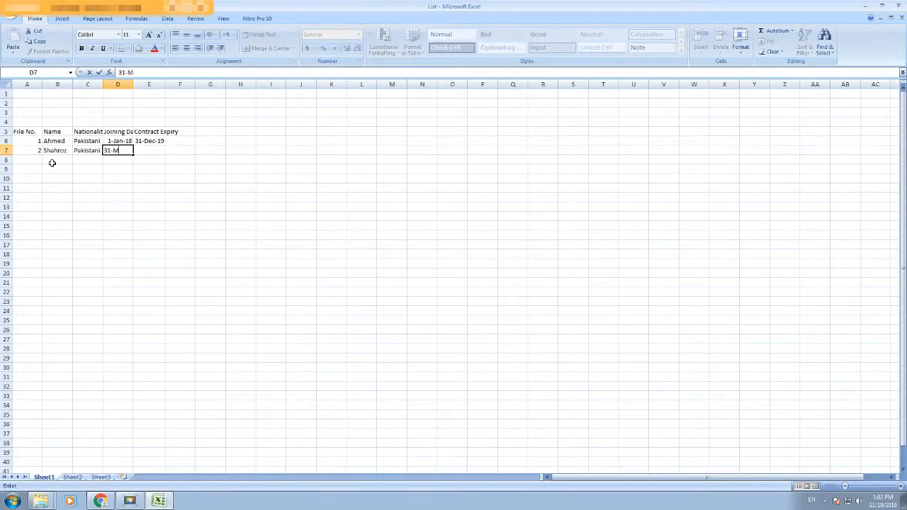
text(ay-2016)
key(Tab)
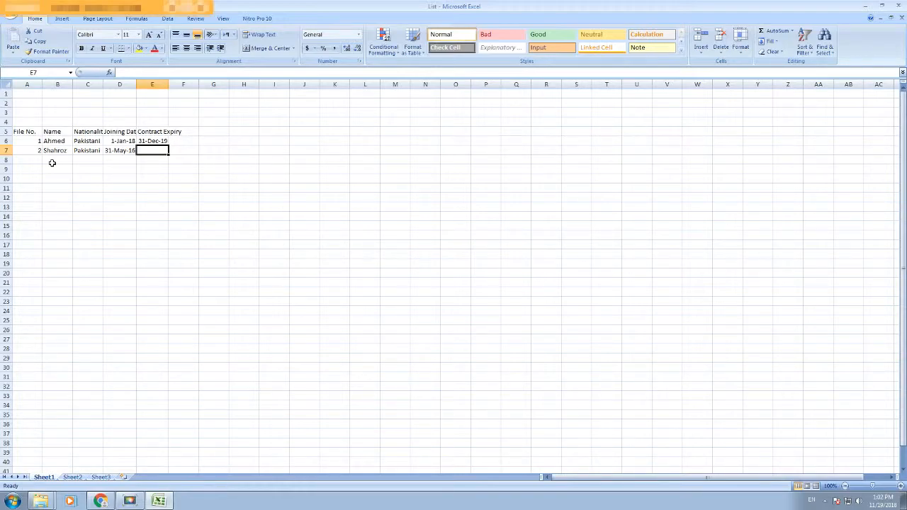
text(30-)
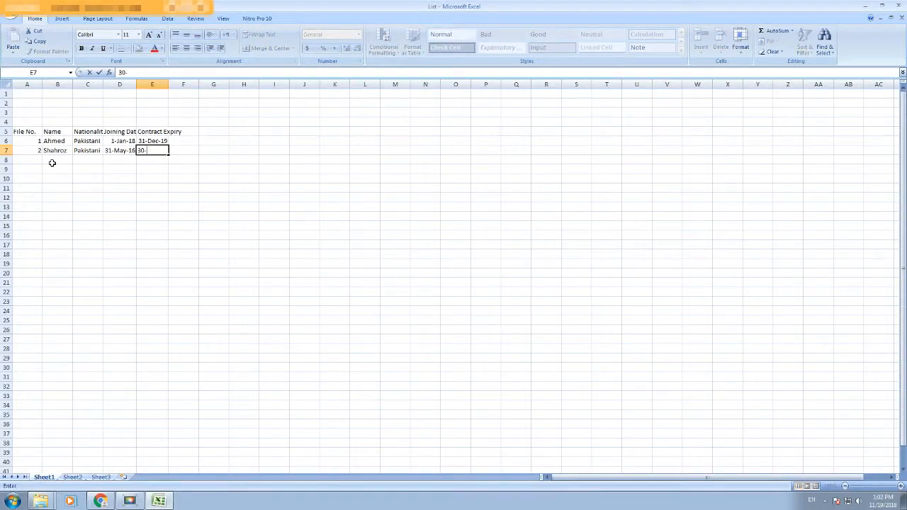
text(May)
text(-2019)
key(Tab)
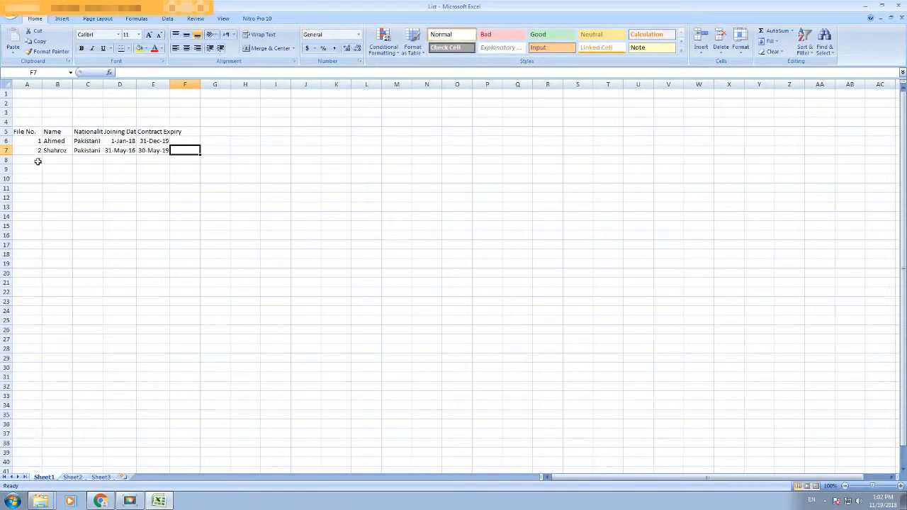
click(38, 161)
Step: Enter record 3: employee's name, Indian, joining 01-Feb-15, contract expiry 31-Jan-19
text(3)
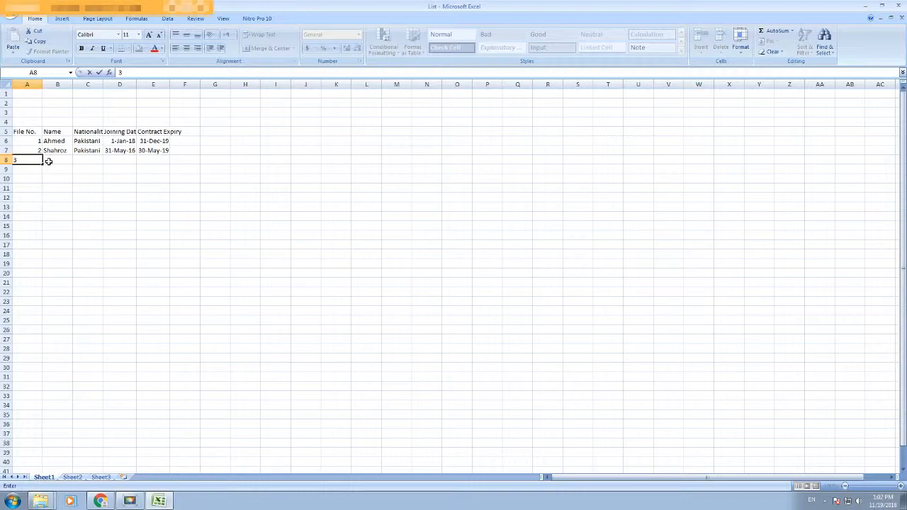
click(48, 161)
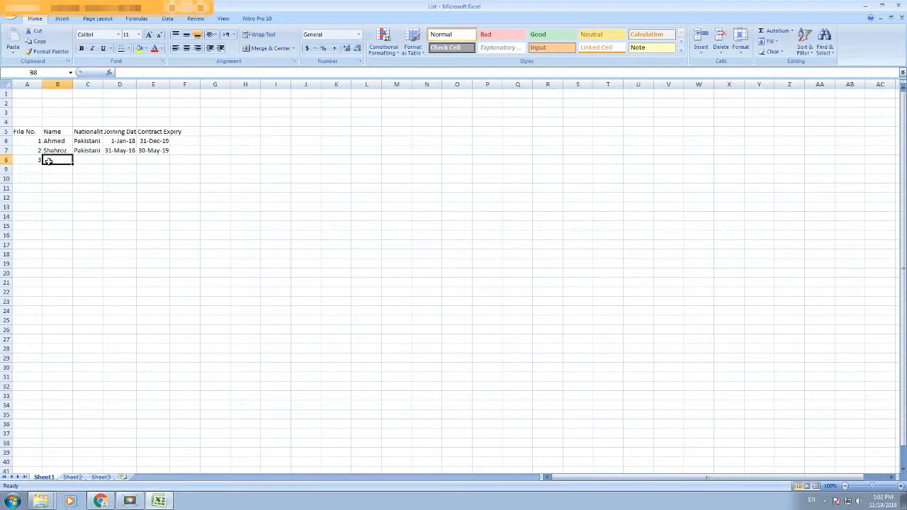
text(Ibrahim)
key(Tab)
text(Indian)
key(Tab)
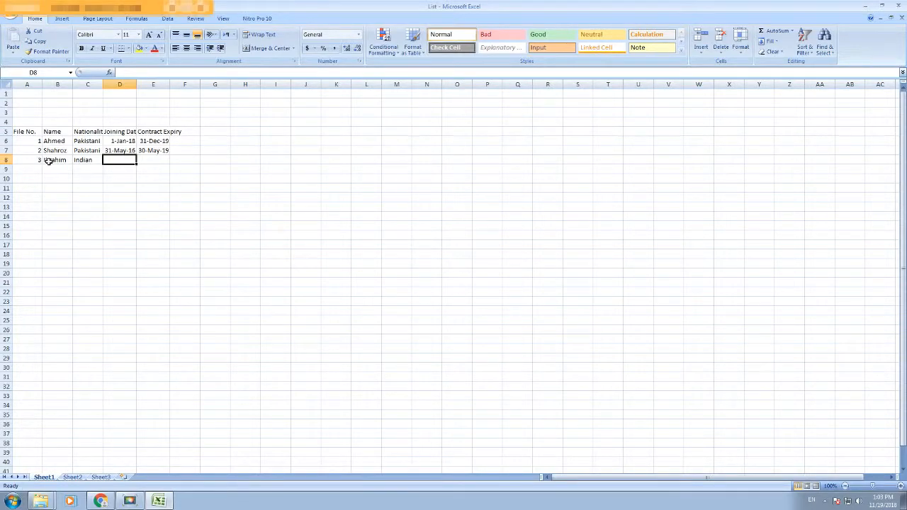
text(01-Fe)
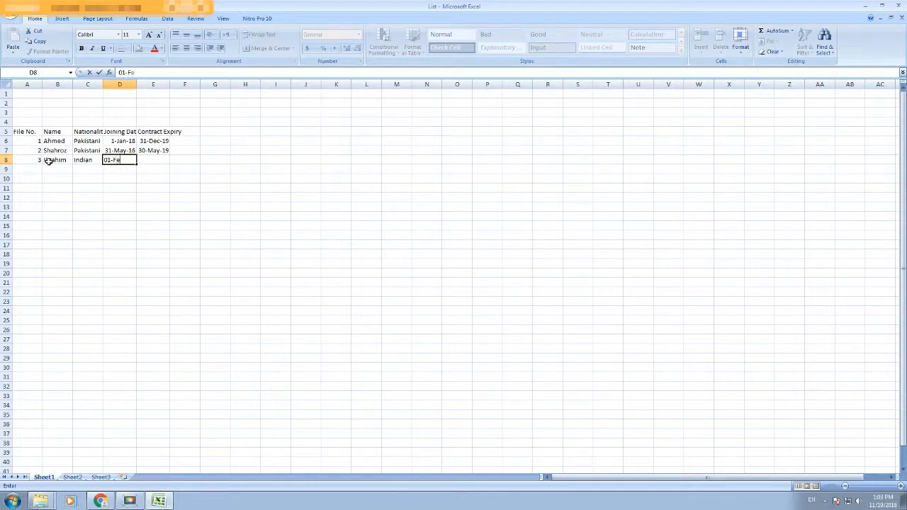
text(b-15)
key(Tab)
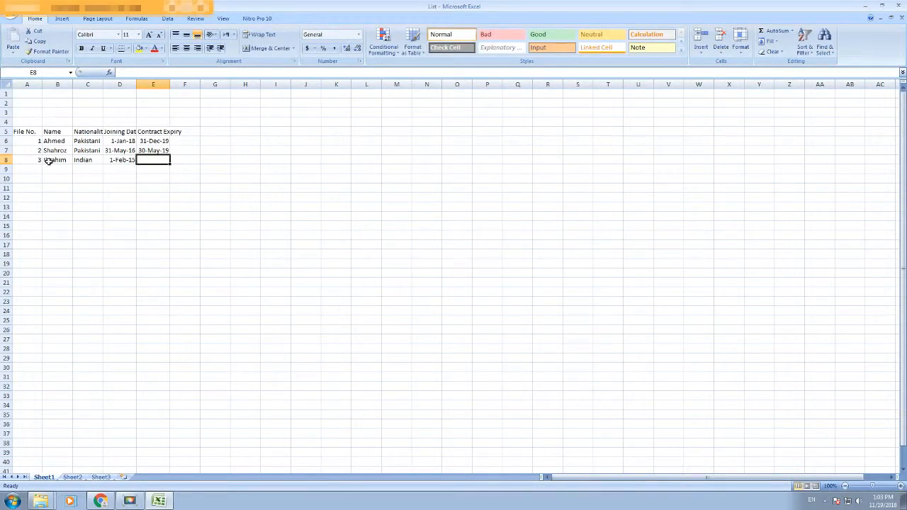
text(31-Jan-19)
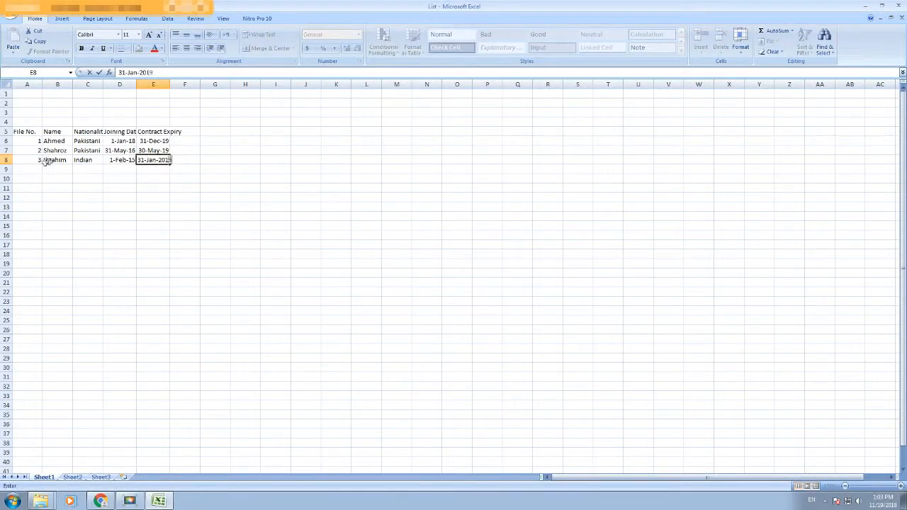
key(Tab)
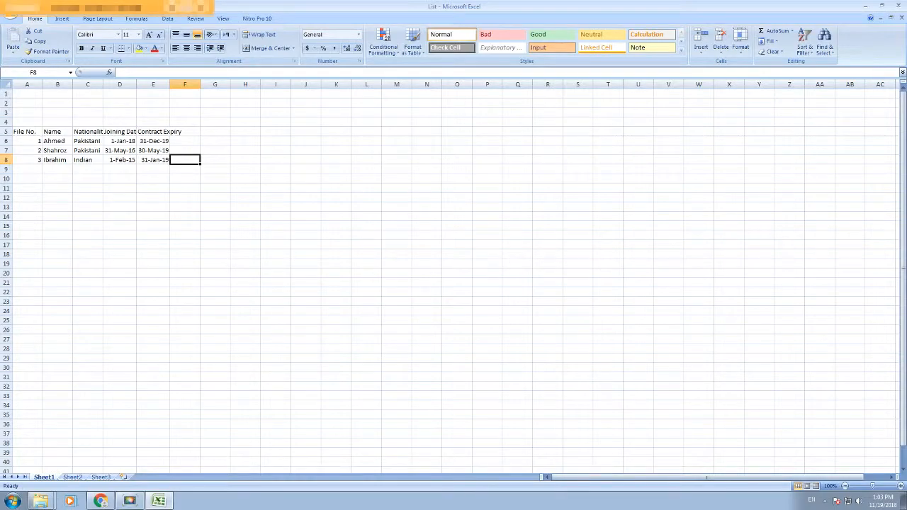
Step: Close the List workbook and Excel, then create a new worksheet file named Payroll
click(899, 17)
click(898, 5)
right_click(375, 207)
mouse_move(400, 323)
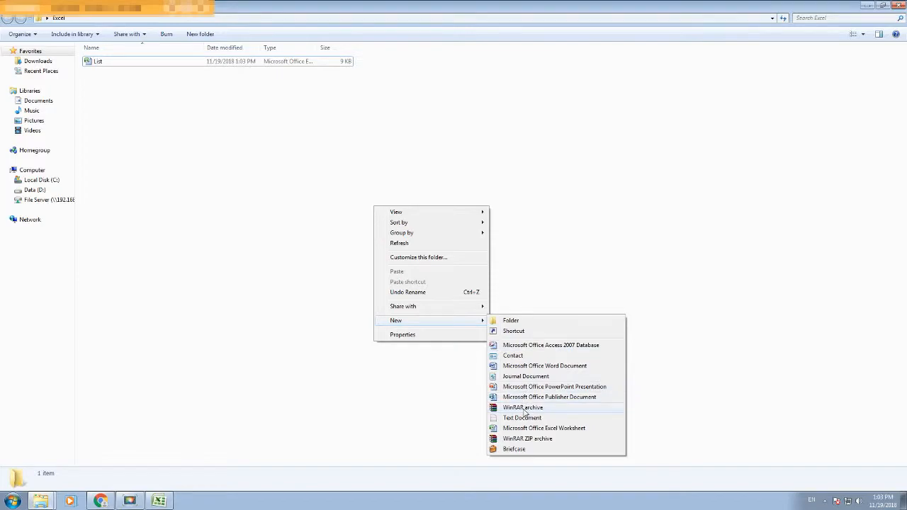
click(507, 427)
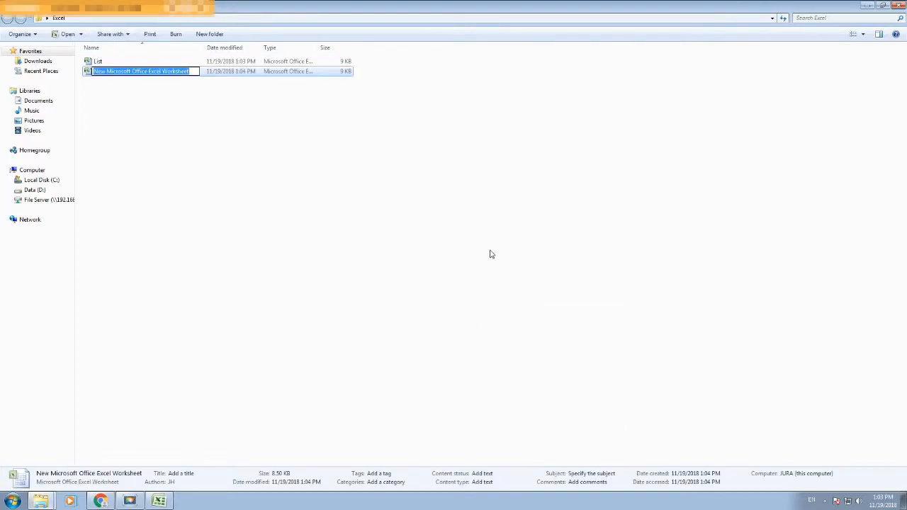
text(Payroll)
key(Return)
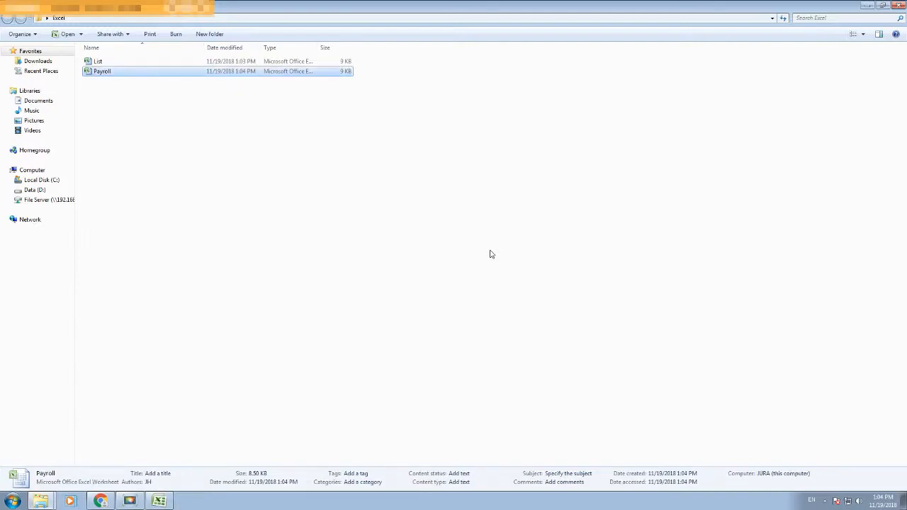
Step: Rename the file from Payroll to Payslip and open it in Excel
click(108, 73)
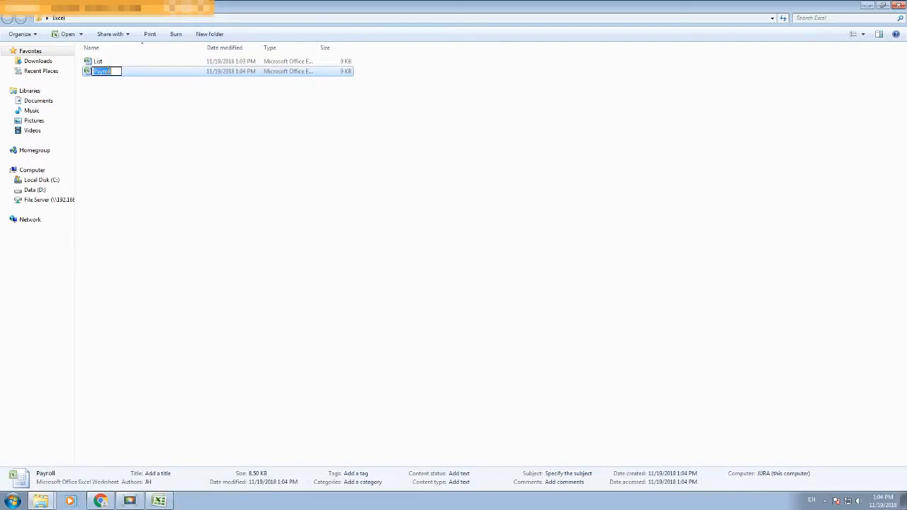
drag(112, 71, 104, 72)
key(BackSpace)
text(slip)
key(Return)
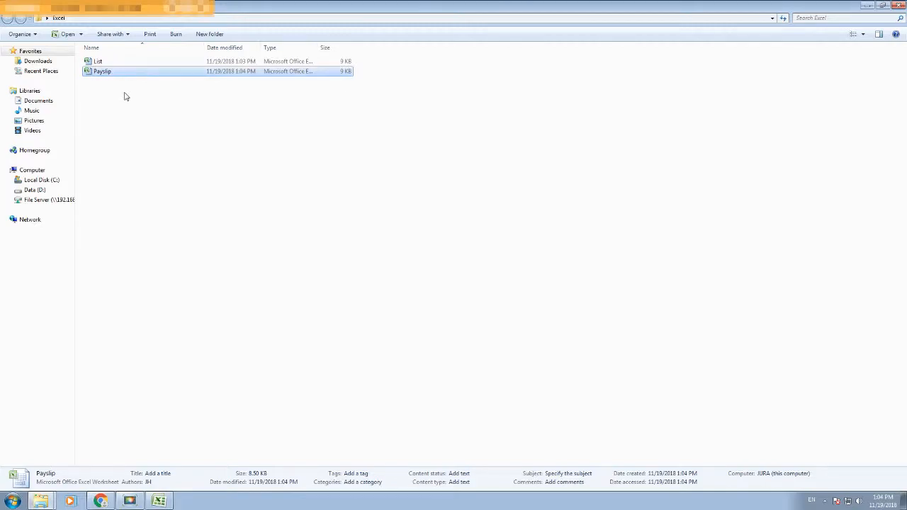
key(Return)
click(34, 114)
Step: Type the labels Name, File No: and Date in A3, A4 and A5
text(Name)
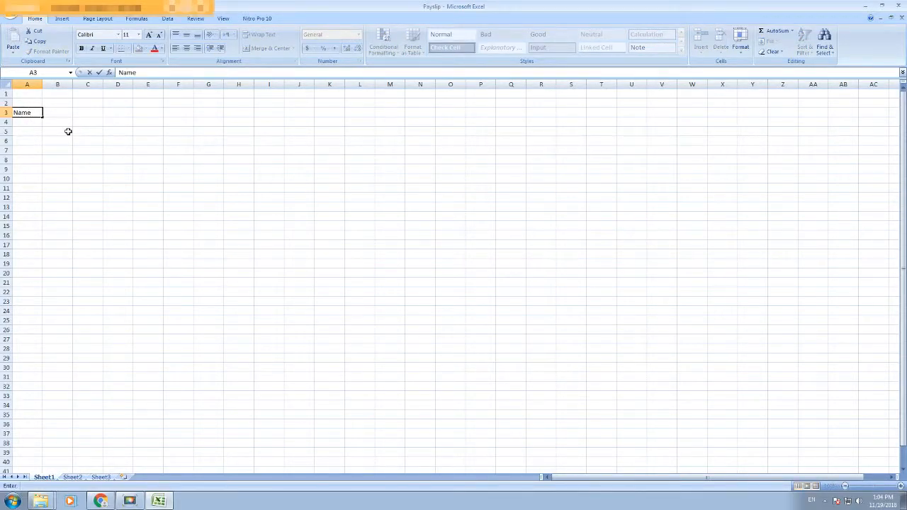
key(Return)
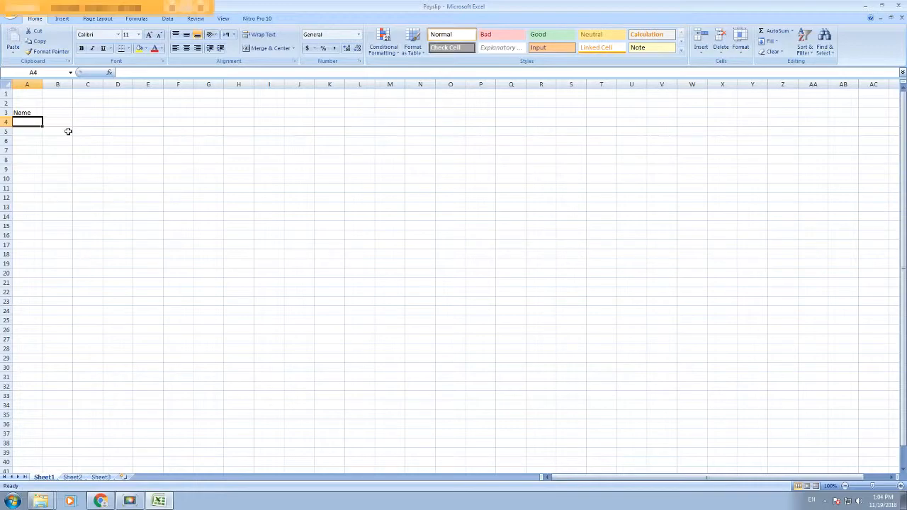
text(File No)
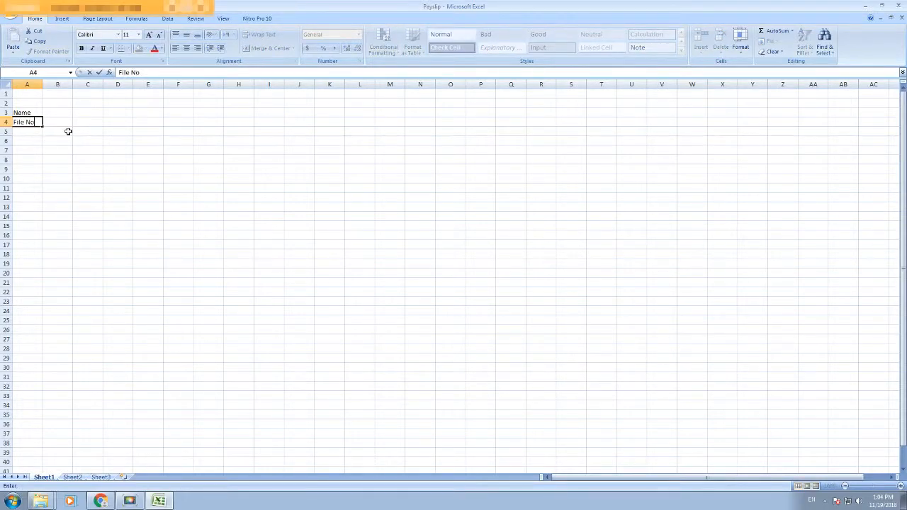
text(:)
key(Return)
text(Date)
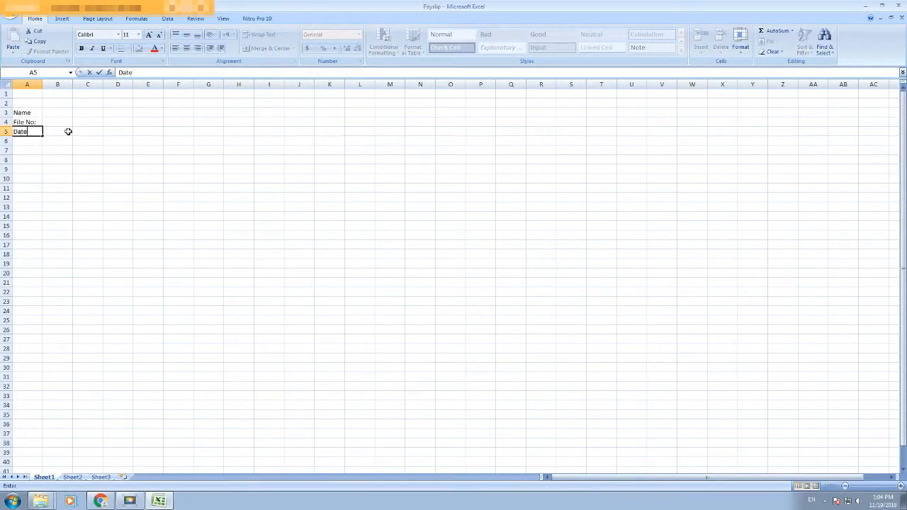
click(68, 131)
Step: Put a colon in each of B3, B4 and B5
click(66, 113)
text(:)
click(60, 128)
key(Up)
text(:)
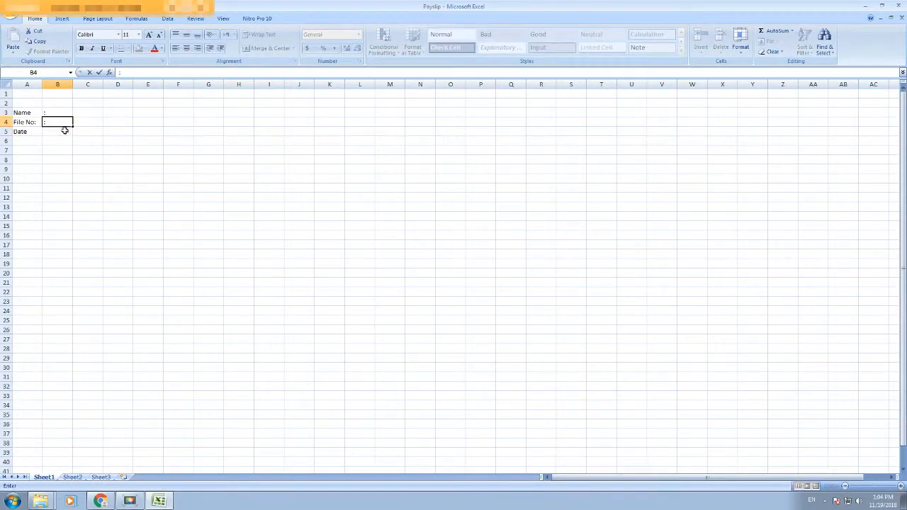
click(65, 131)
text(:)
click(81, 168)
Step: Draw a solid-line border box around A8:F31
click(33, 161)
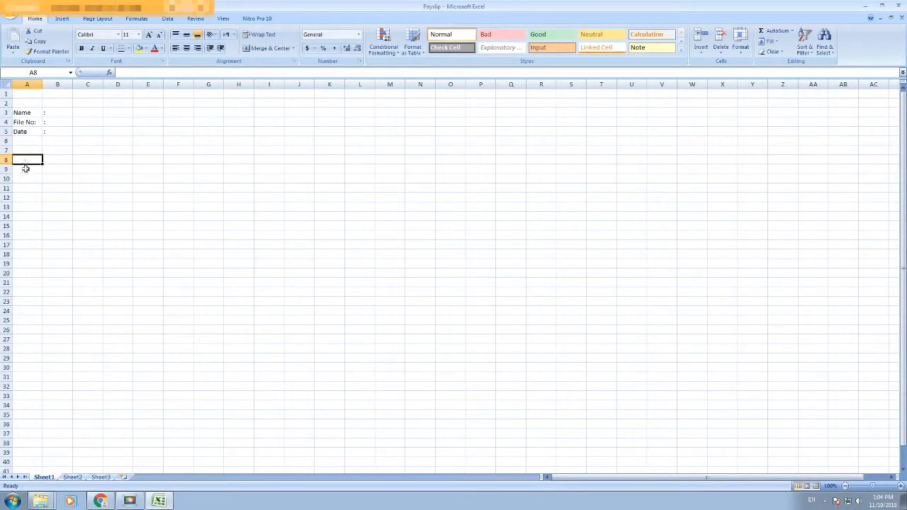
click(128, 48)
mouse_move(146, 258)
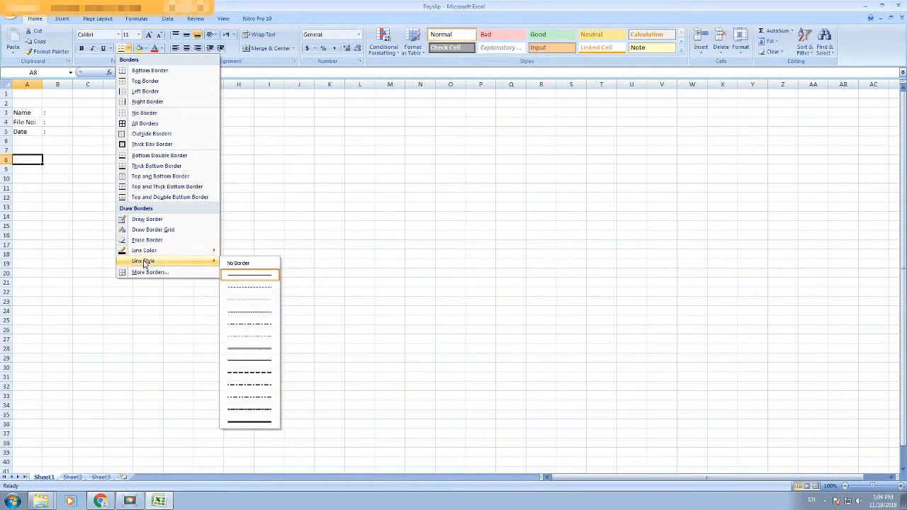
click(247, 275)
mouse_move(25, 151)
mouse_down()
mouse_move(168, 203)
mouse_move(176, 373)
mouse_up()
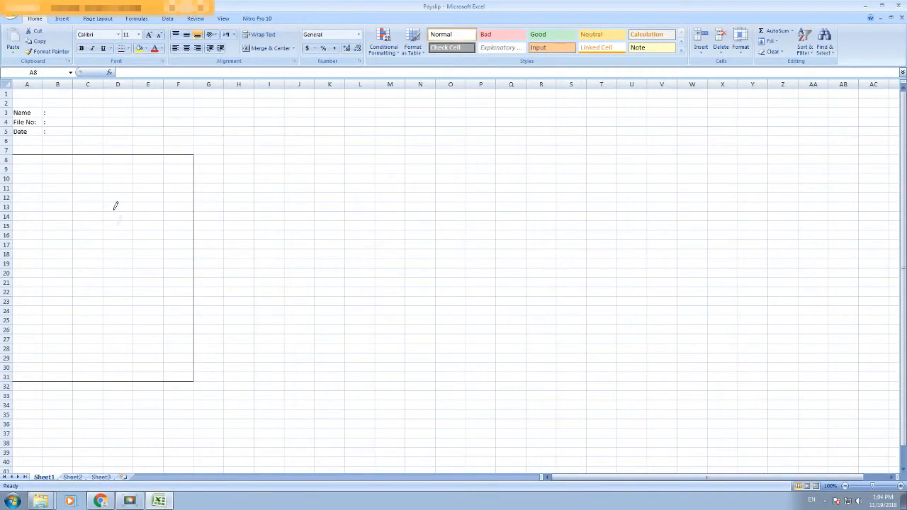
Step: Draw a vertical dividing line down the box at column D
drag(104, 150, 110, 366)
key(Escape)
click(56, 207)
Step: Label A9, A11, A13, A15, A17: Nationality, Postion:, Basic Salary, Housing, Transport
click(28, 168)
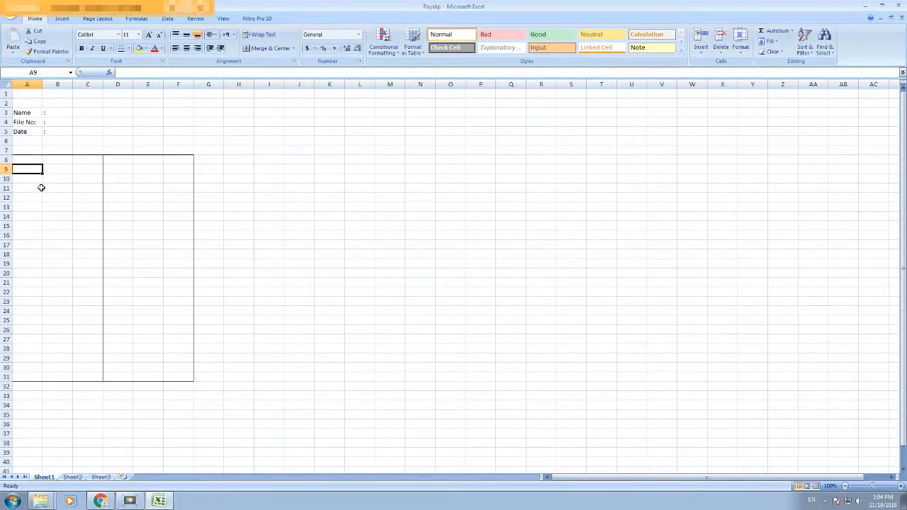
text(National)
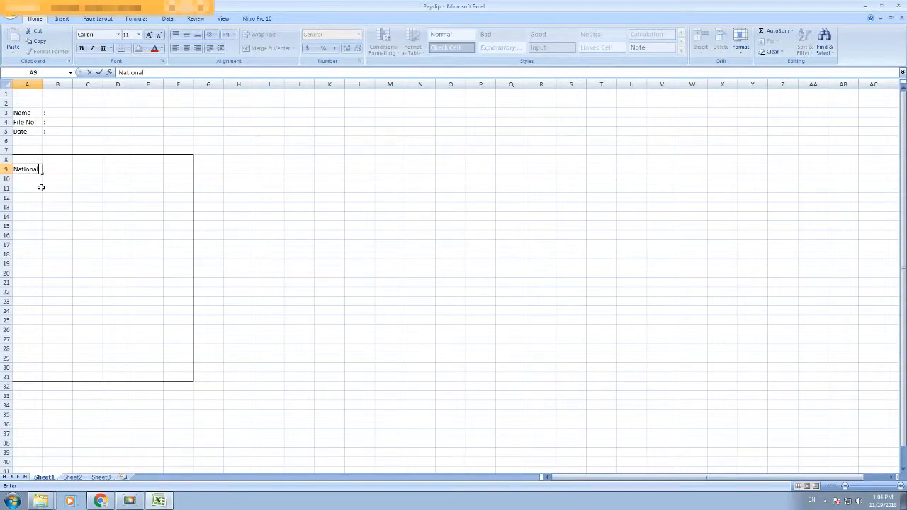
key(Tab)
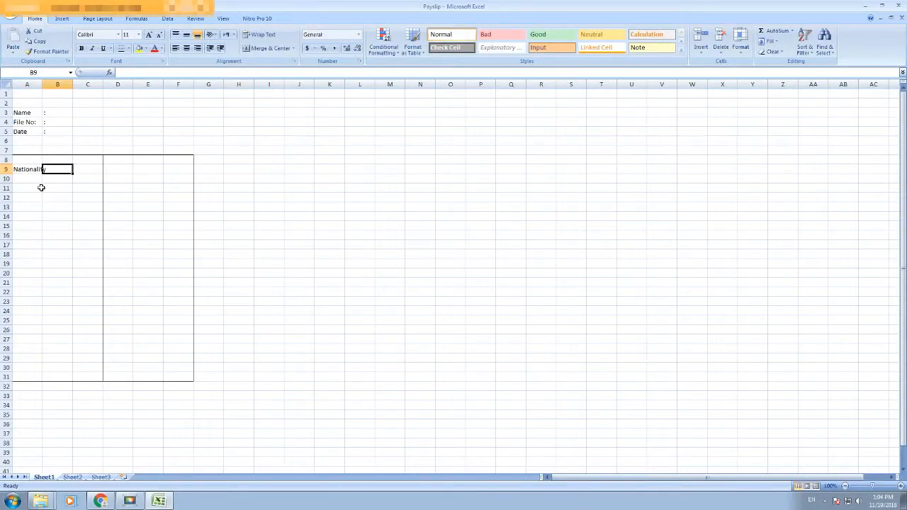
key(Down)
key(Down)
key(Down)
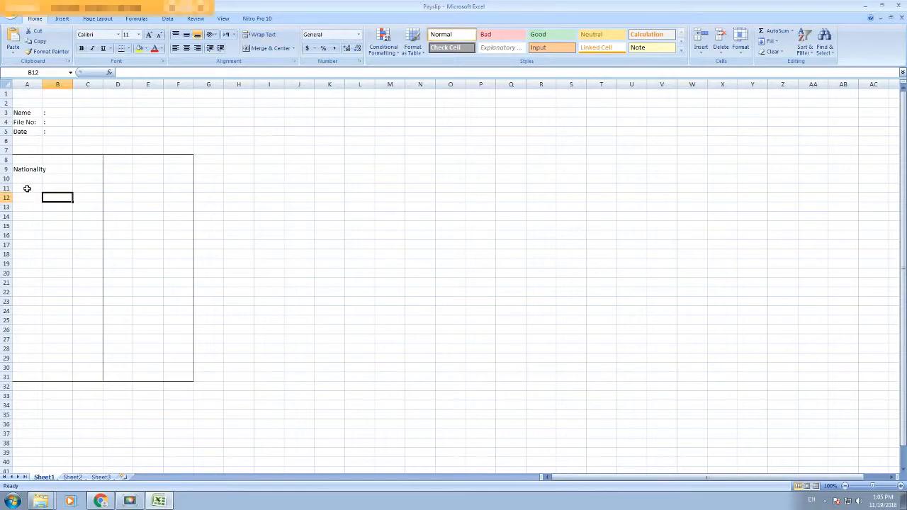
click(27, 188)
text(Postion:)
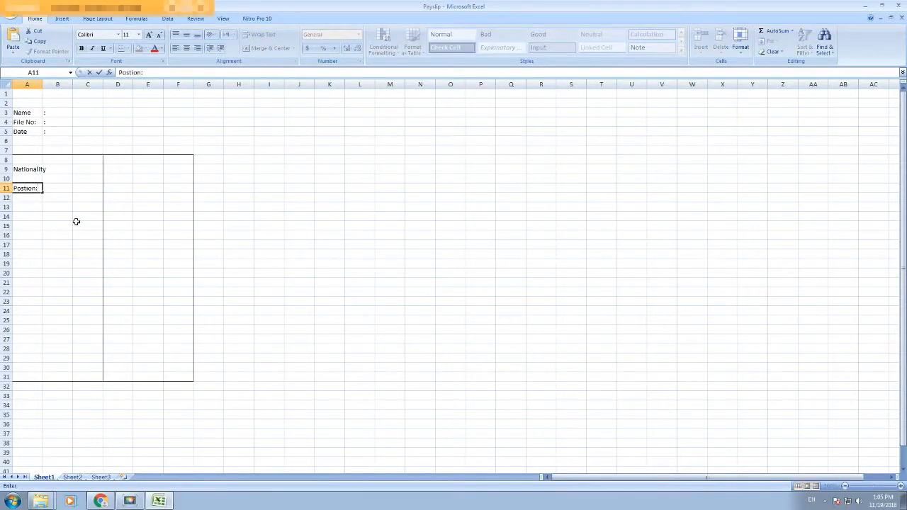
click(27, 207)
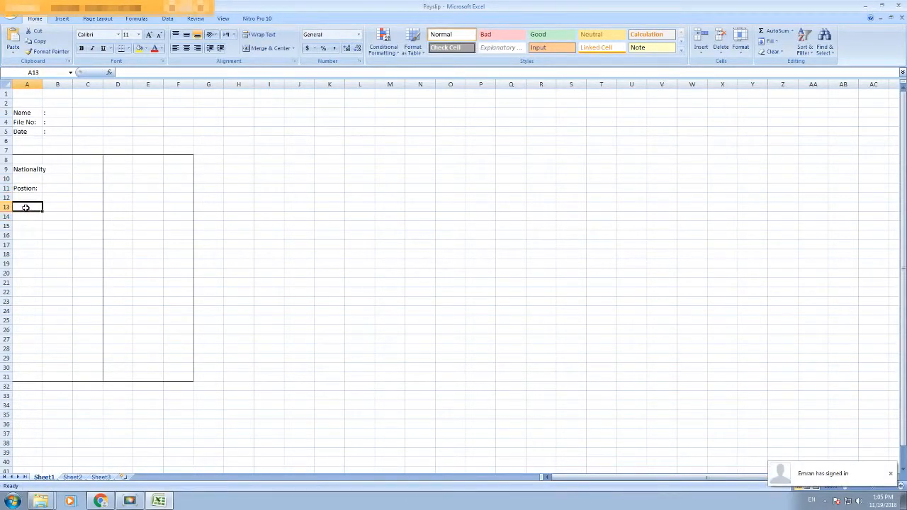
text(Basic Salary)
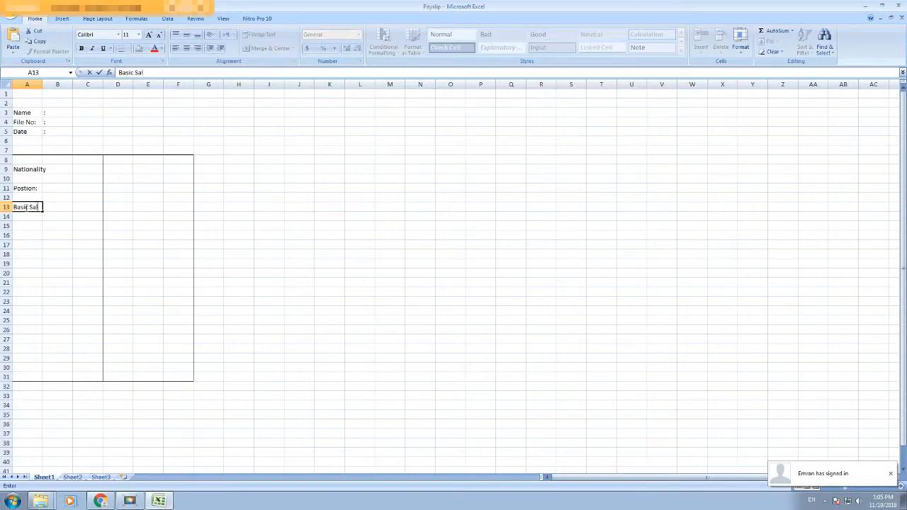
click(29, 226)
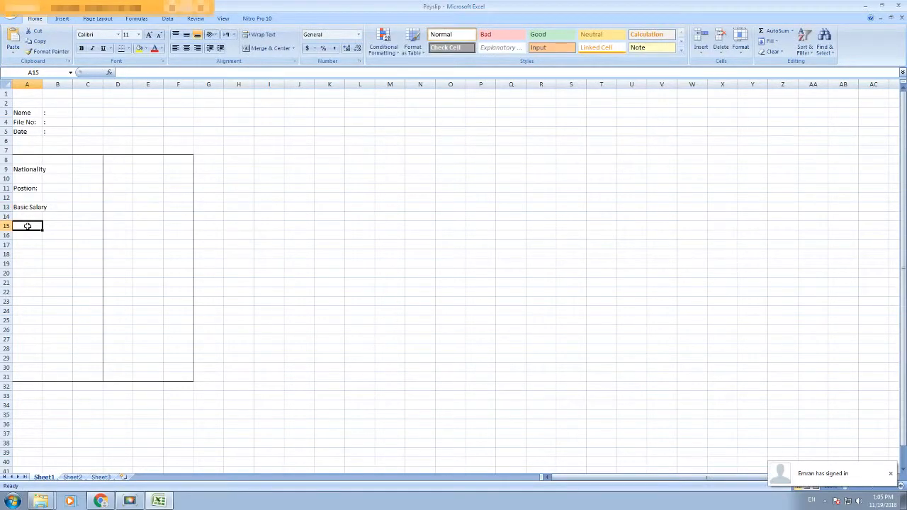
text(Housing)
click(35, 245)
text(Transport)
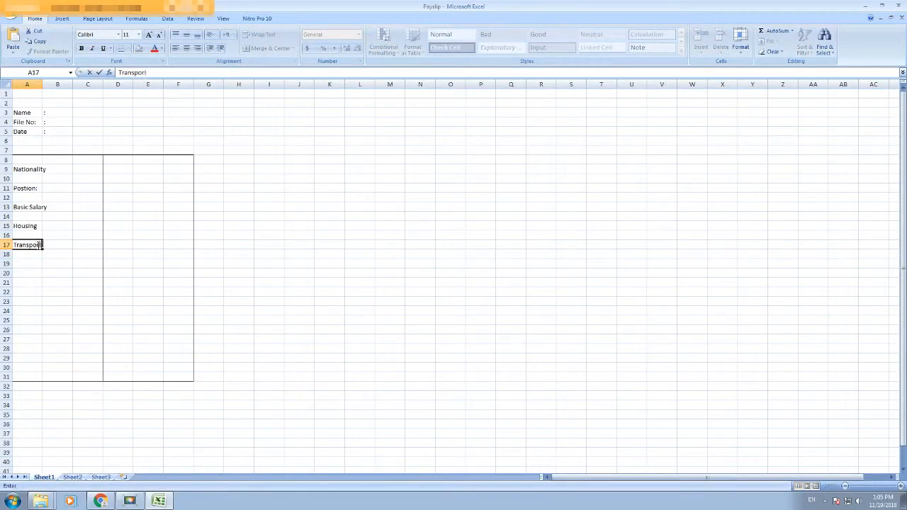
click(98, 236)
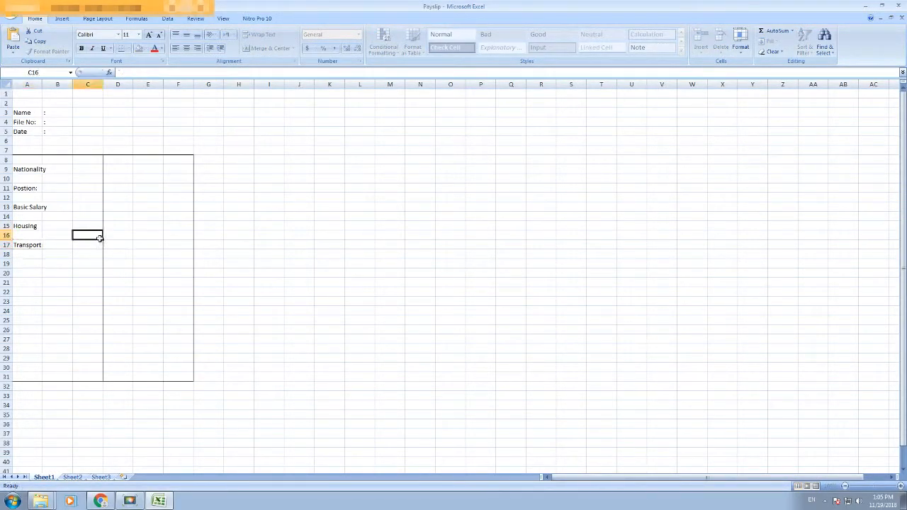
Step: Merge and centre the label pairs A8:C9 through A16:C17
drag(34, 162, 81, 172)
drag(27, 181, 91, 205)
drag(23, 216, 83, 223)
drag(19, 236, 88, 245)
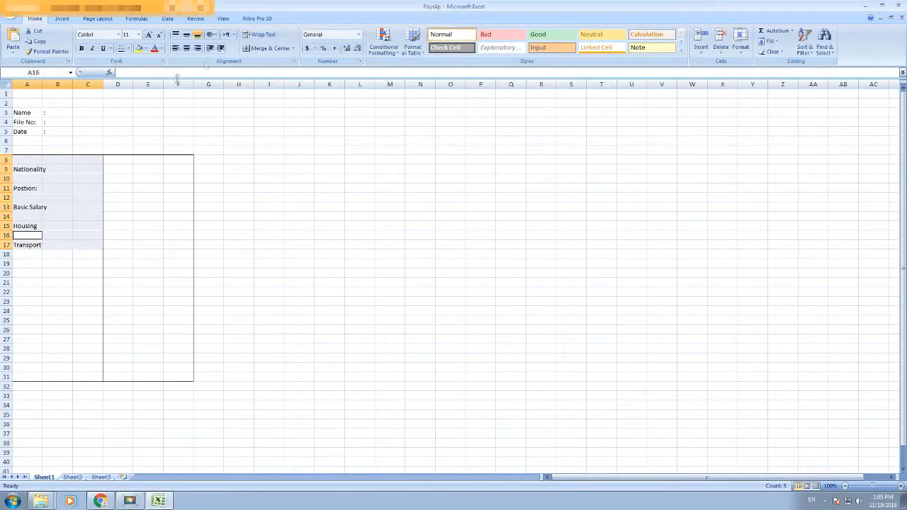
click(247, 48)
Step: Select the matching two-row value ranges D8:F9 through D16:F17 in the right half
drag(120, 161, 175, 168)
drag(109, 182, 192, 205)
drag(122, 218, 174, 244)
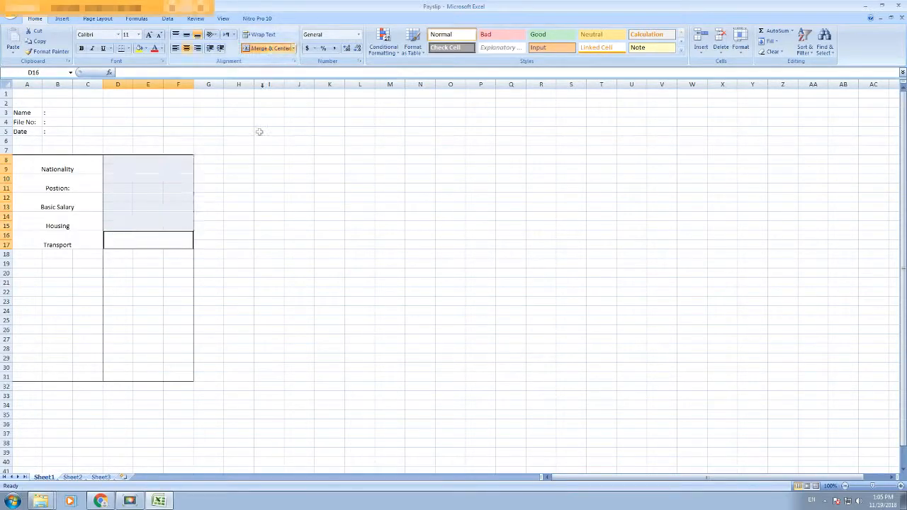
click(269, 263)
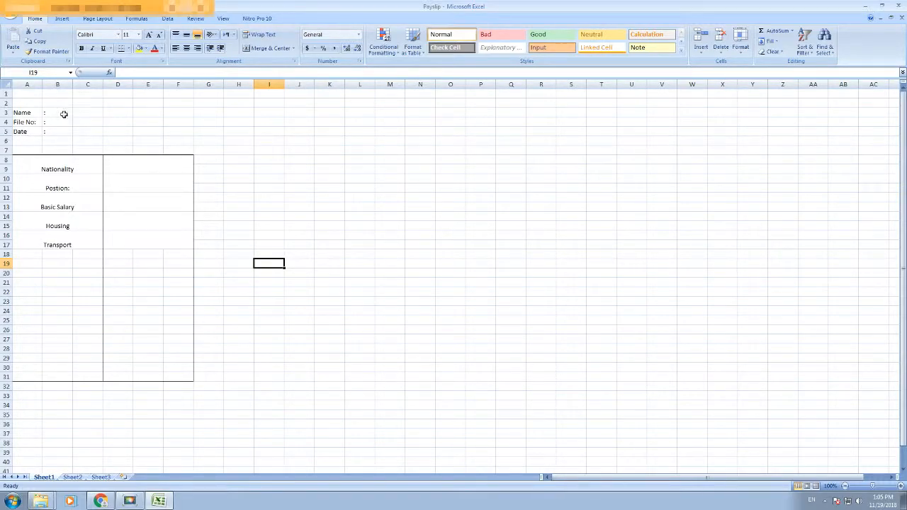
click(24, 112)
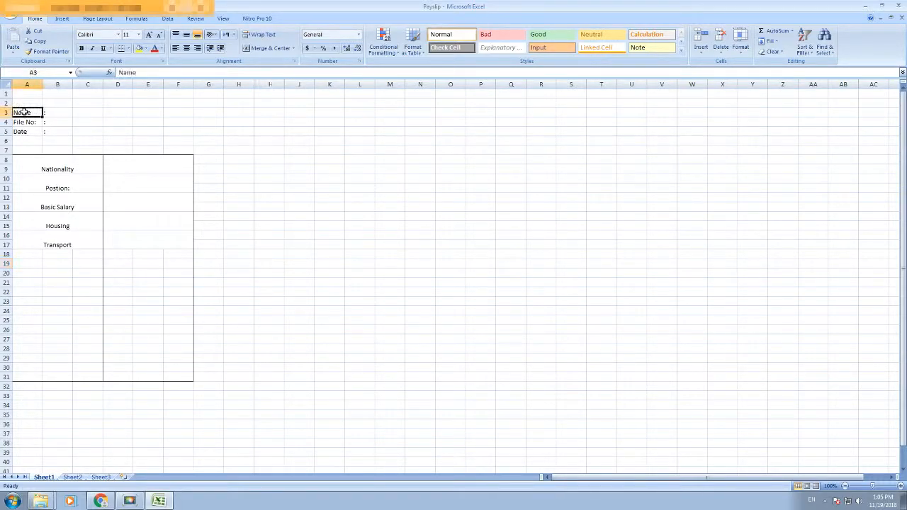
click(81, 113)
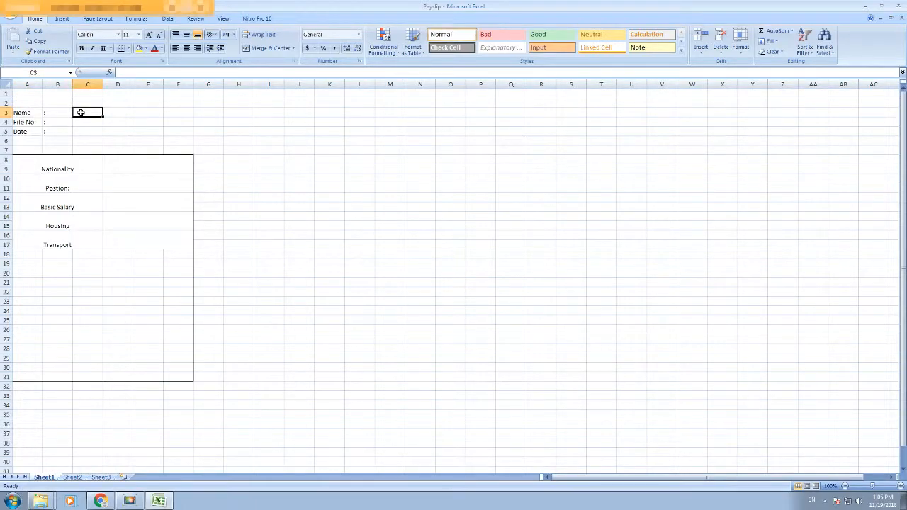
text(=vlook)
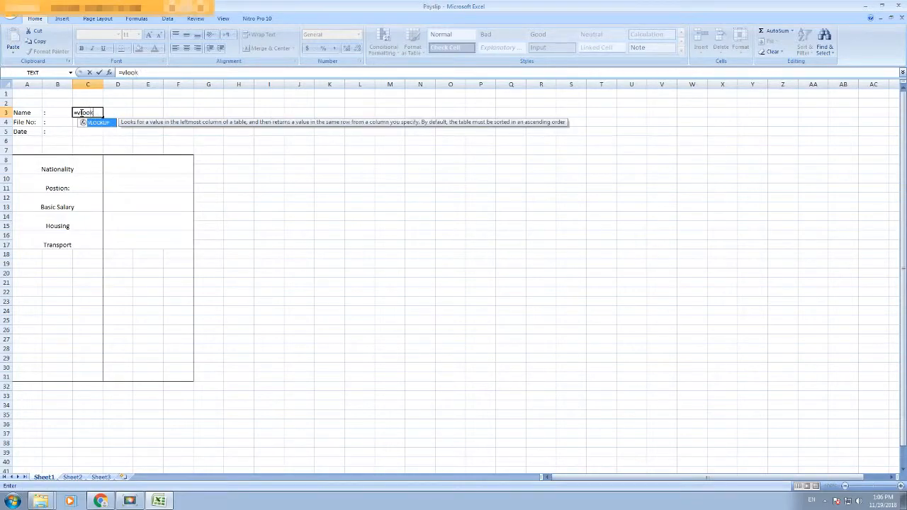
text(up()
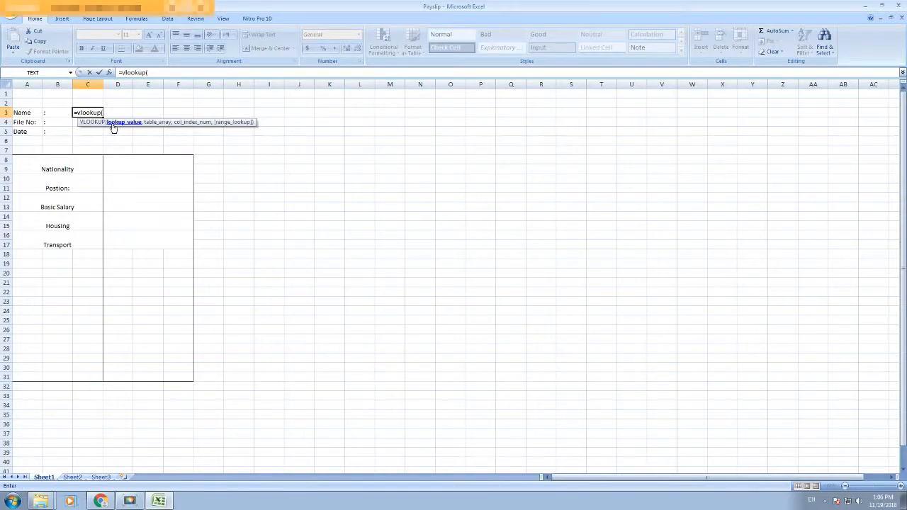
click(75, 124)
text(,)
mouse_move(167, 502)
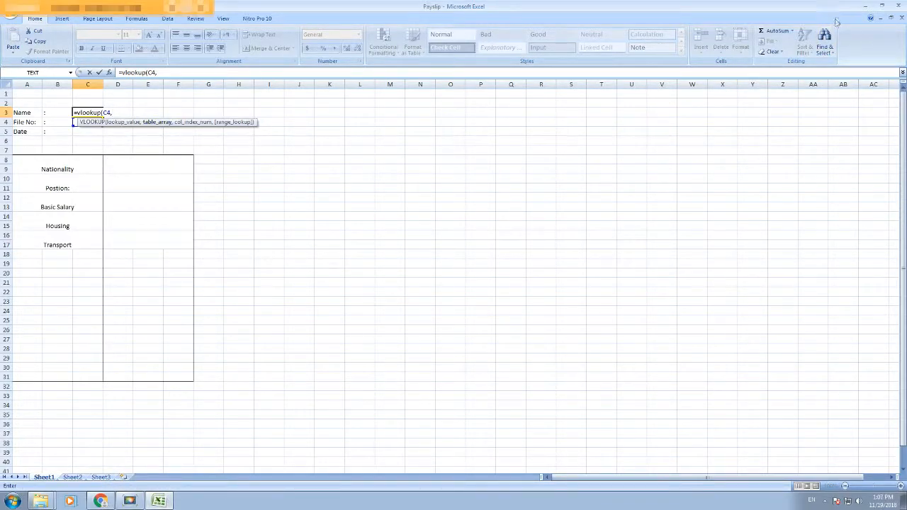
key(Escape)
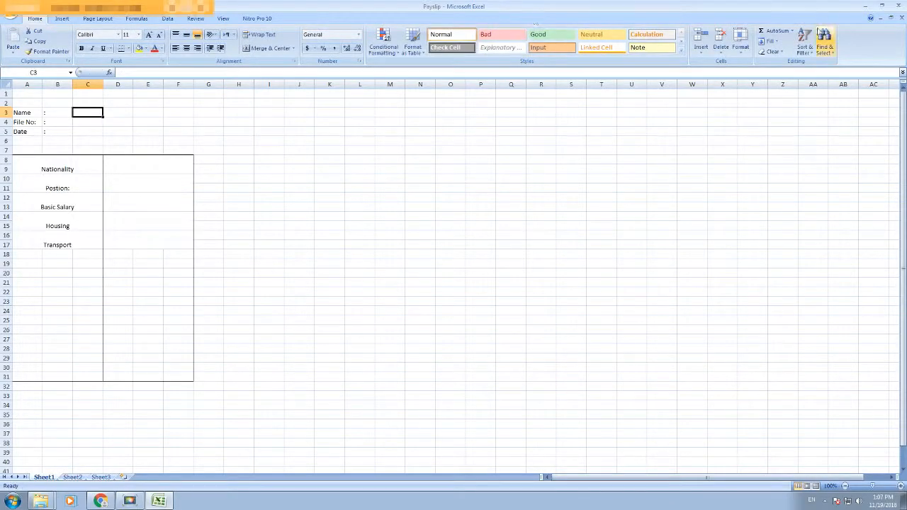
Step: Open the List workbook alongside Payslip and return to Payslip
click(864, 6)
double_click(105, 62)
click(158, 501)
click(153, 463)
Step: In C3 start a VLOOKUP on C4 against [List.xlsx]Sheet1!$A$5:$E$8
text(=vl)
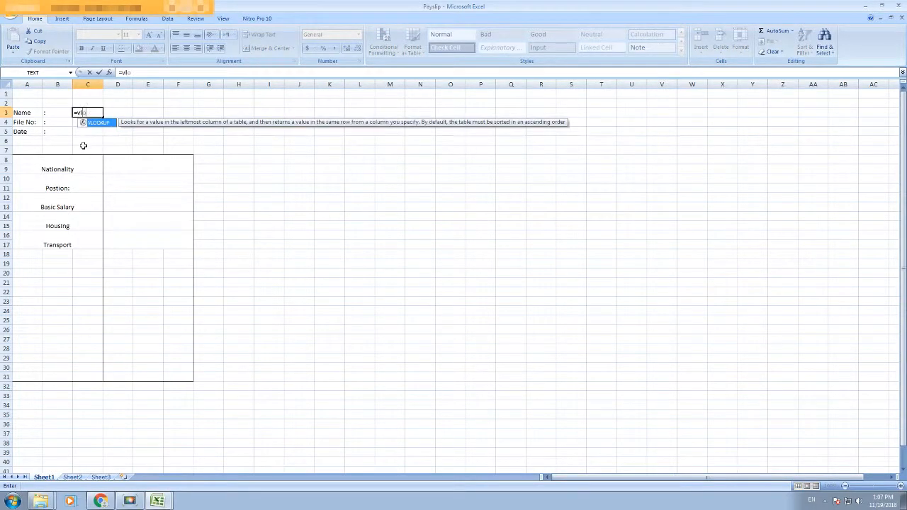
text(o)
key(Tab)
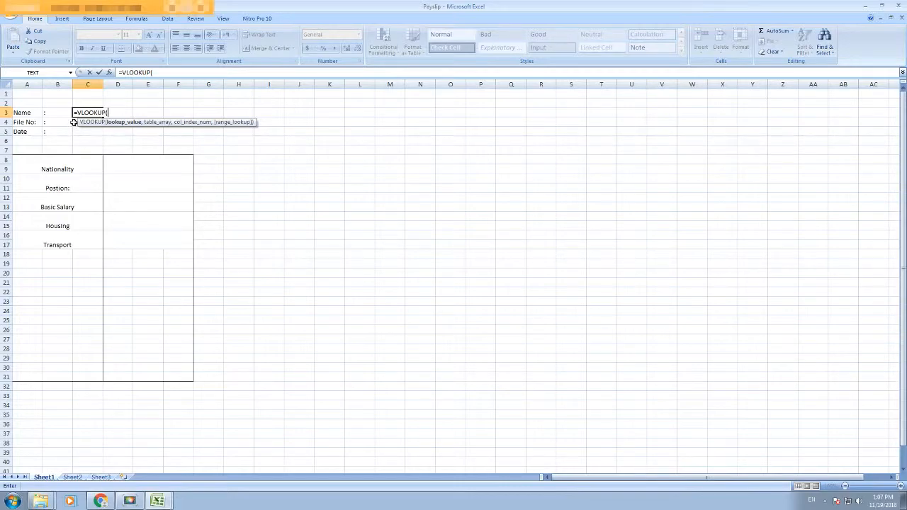
click(74, 122)
text(,)
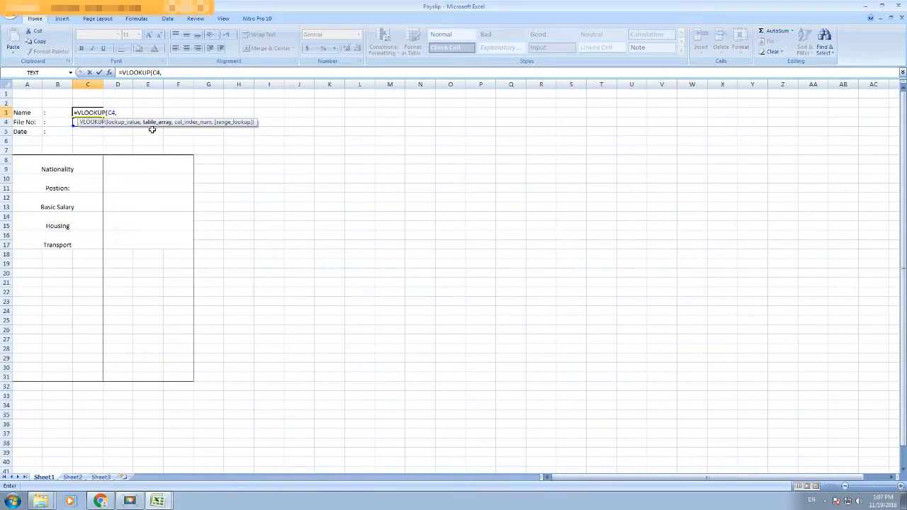
click(165, 502)
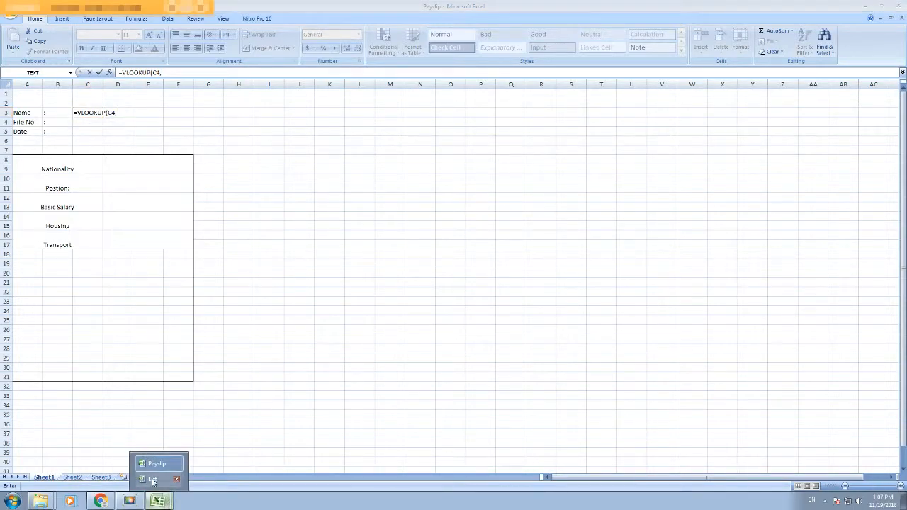
click(152, 478)
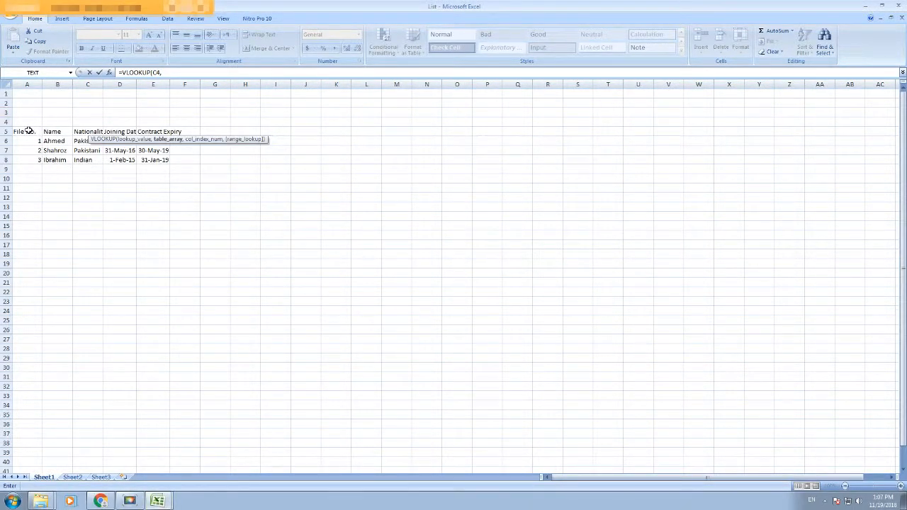
drag(27, 129, 153, 160)
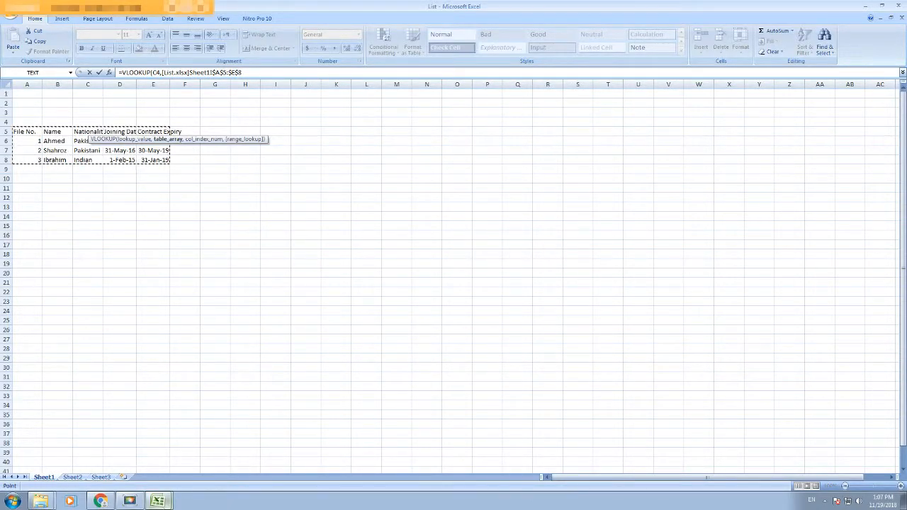
mouse_move(160, 500)
click(159, 462)
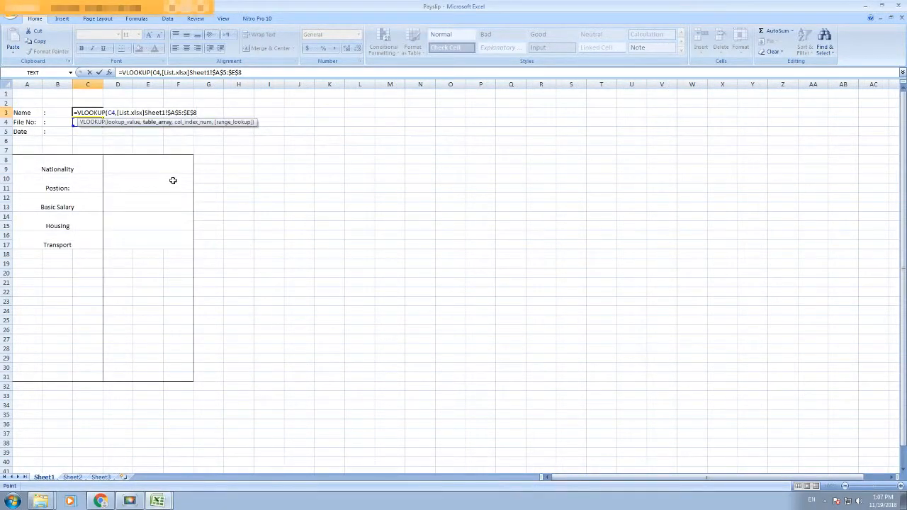
Step: Finish the VLOOKUP with column 2 and exact match 0
text(,)
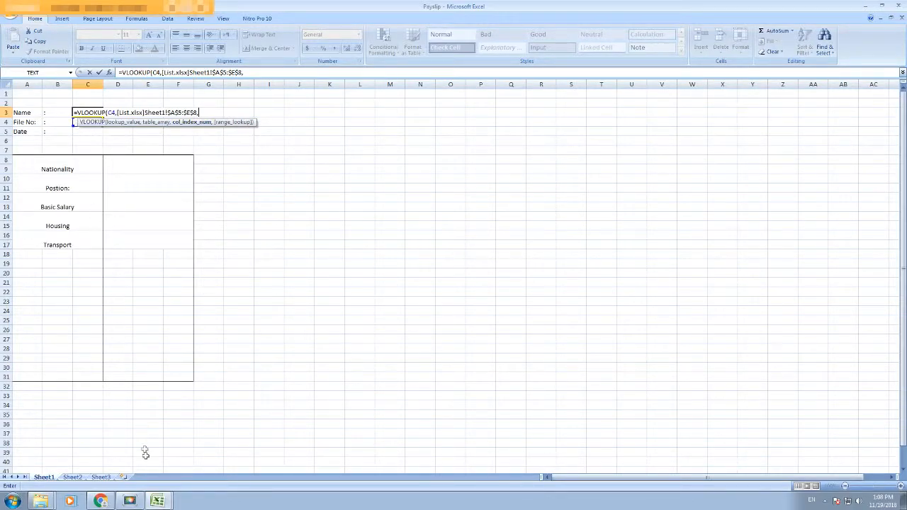
click(159, 502)
click(152, 479)
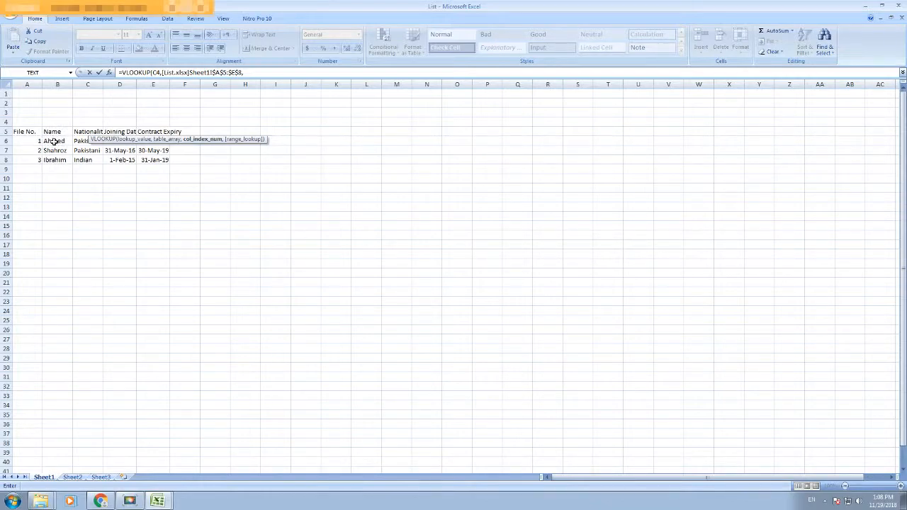
mouse_move(157, 500)
click(157, 465)
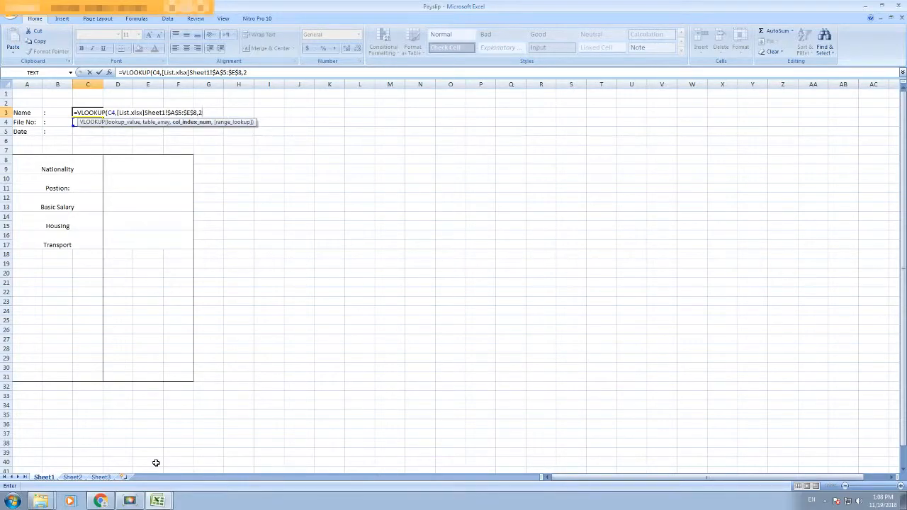
text(,)
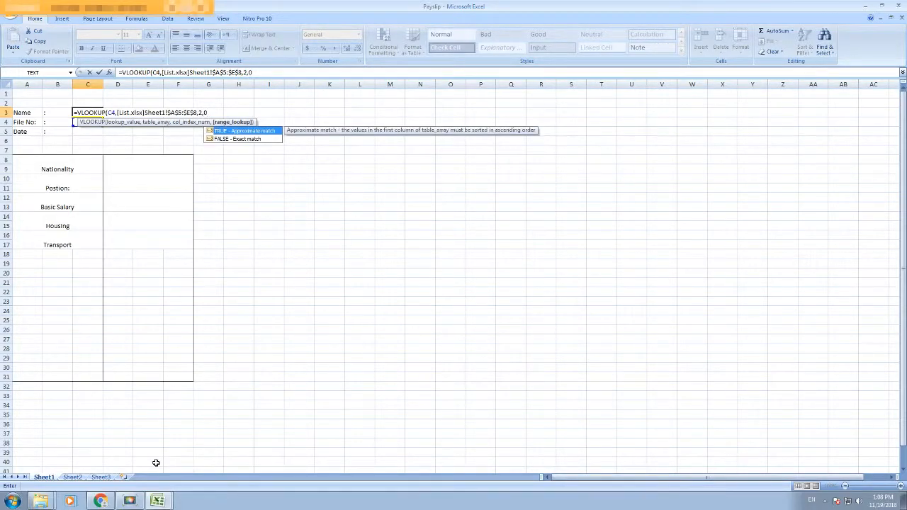
text(0)
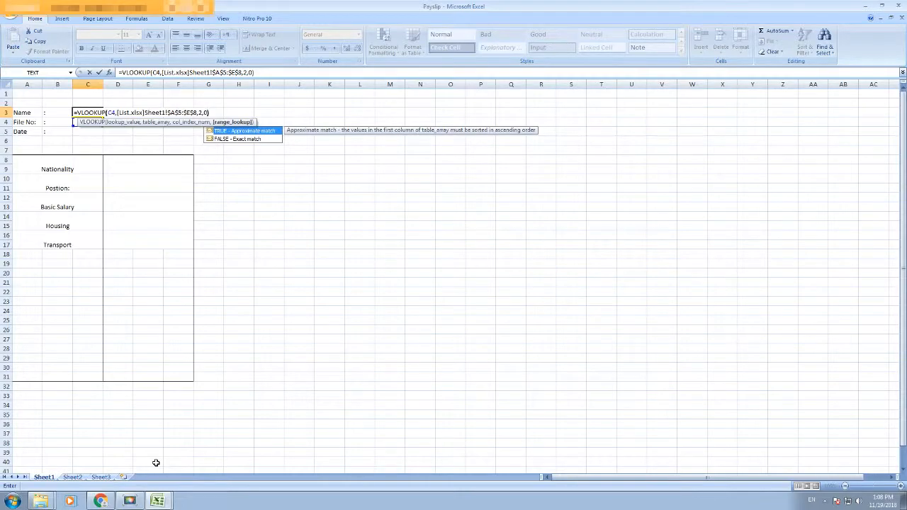
key(Return)
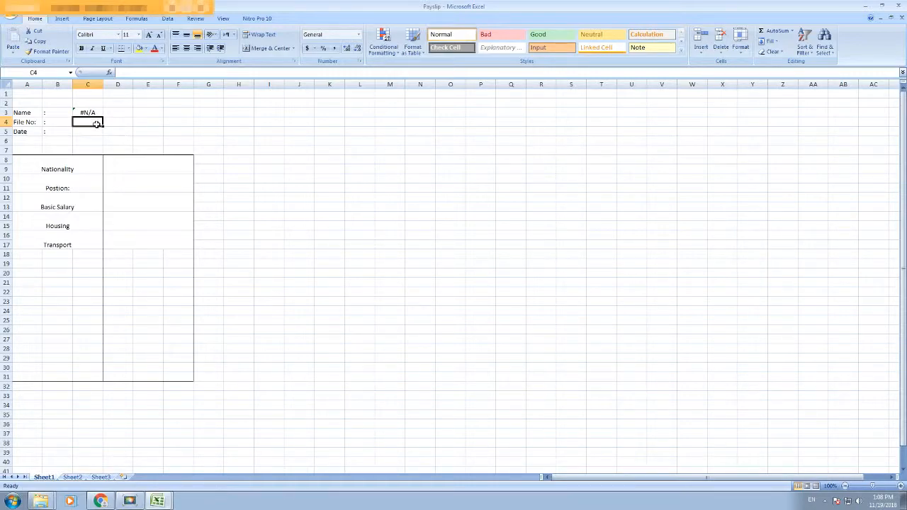
Step: Enter file number 1 in C4 and compare the name against the List workbook
text(1)
key(Return)
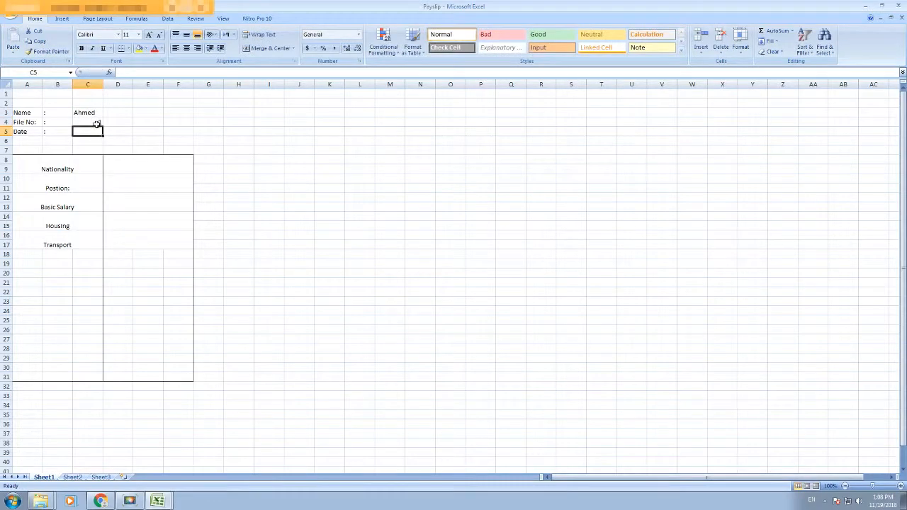
click(157, 501)
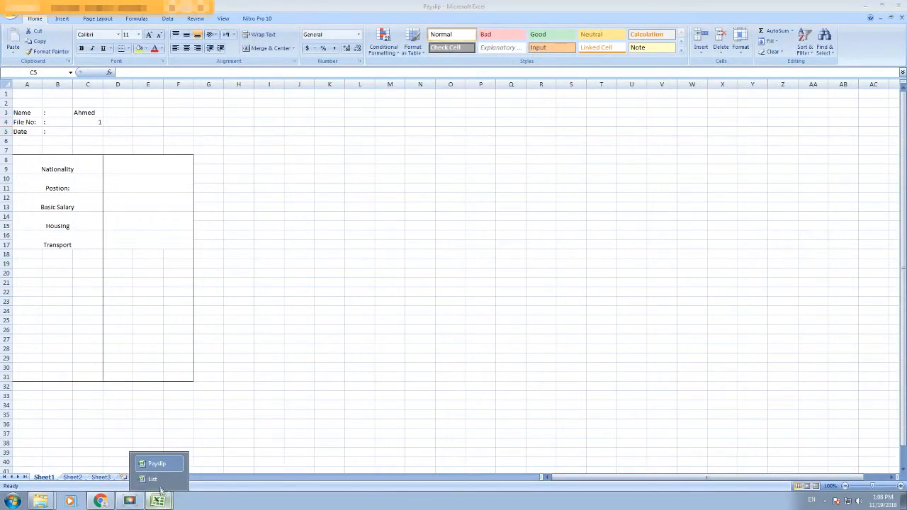
click(155, 483)
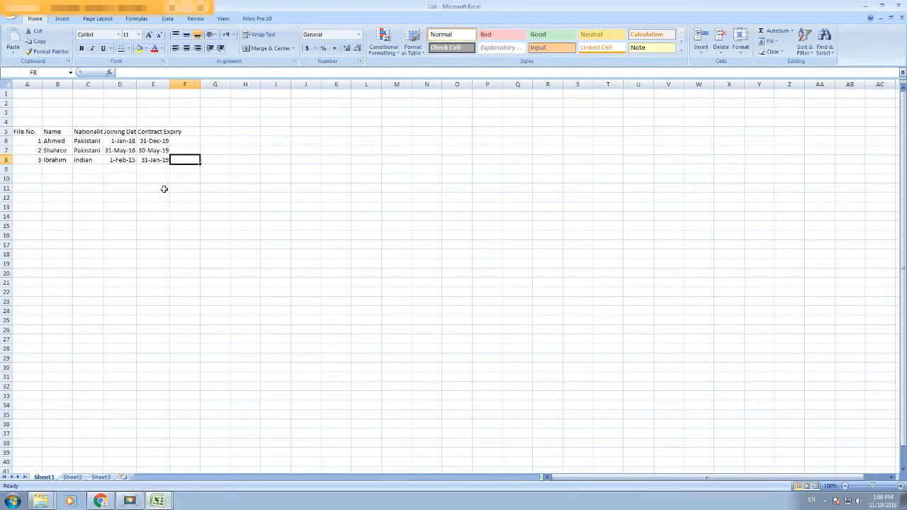
click(157, 501)
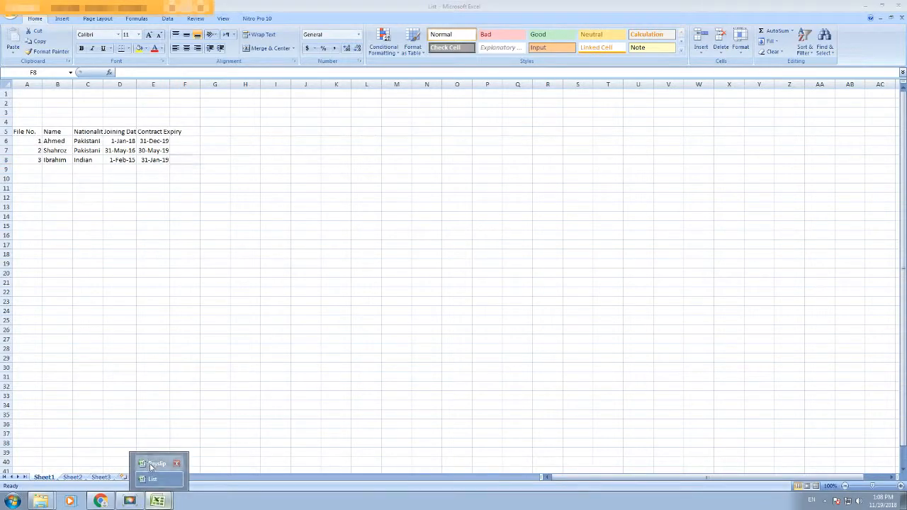
click(156, 464)
Step: Try file numbers 2 and 3 in C4 to confirm the looked-up name changes
click(89, 123)
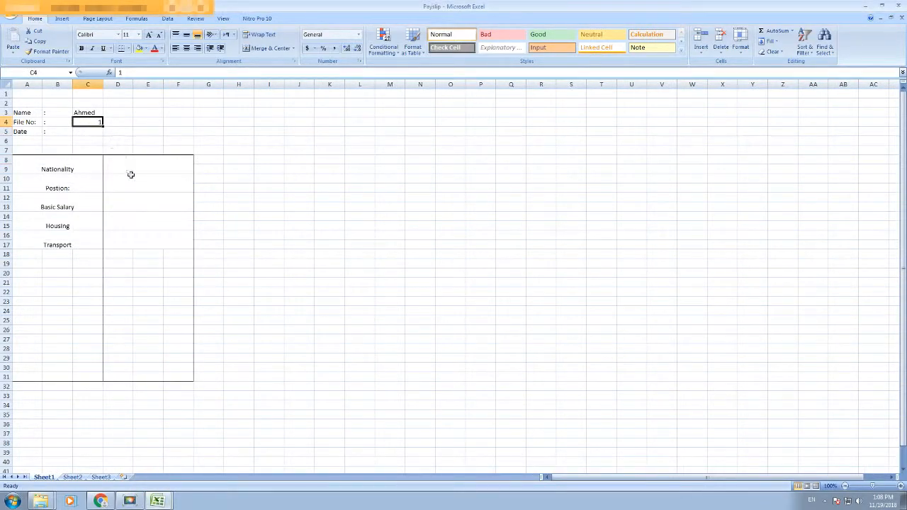
text(2)
key(Return)
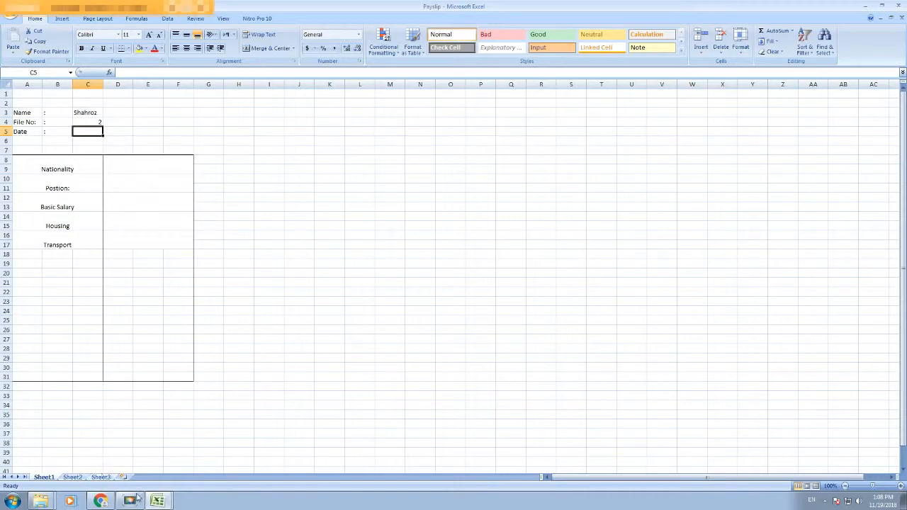
click(90, 122)
text(3)
key(ctrl+Return)
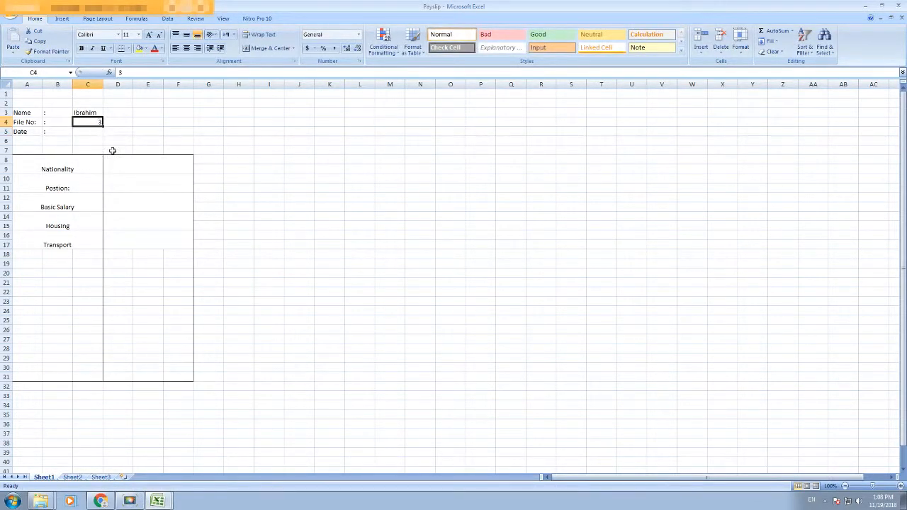
Step: Set the file number back to 1 and enter the date 19-Nov-22018 in C5
text(1)
key(Return)
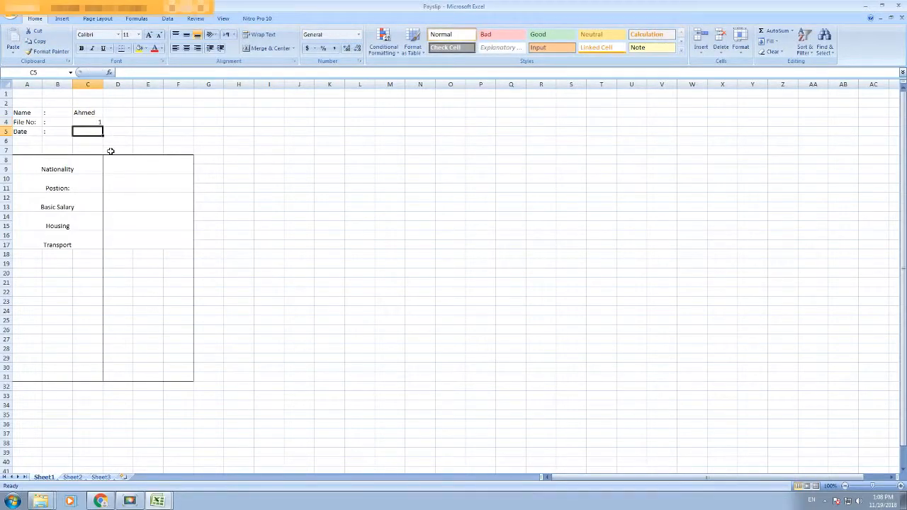
text(1)
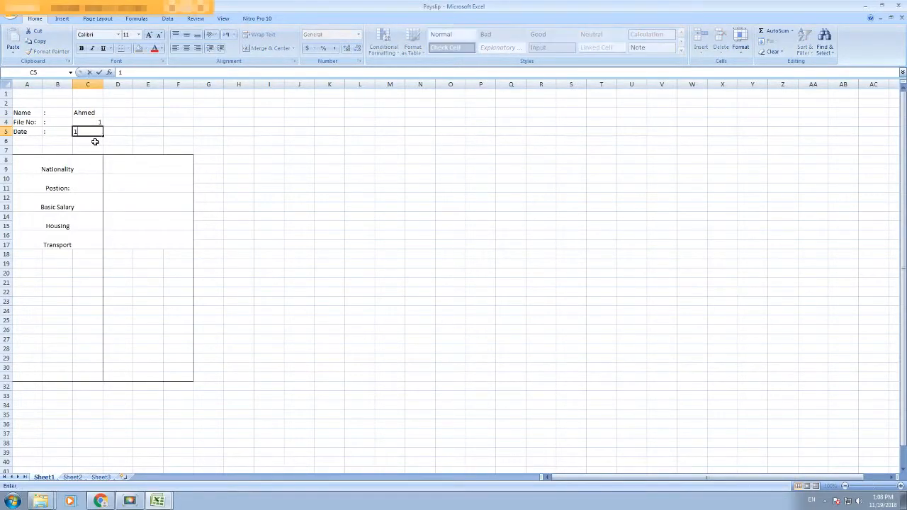
text(9-Nov-22018)
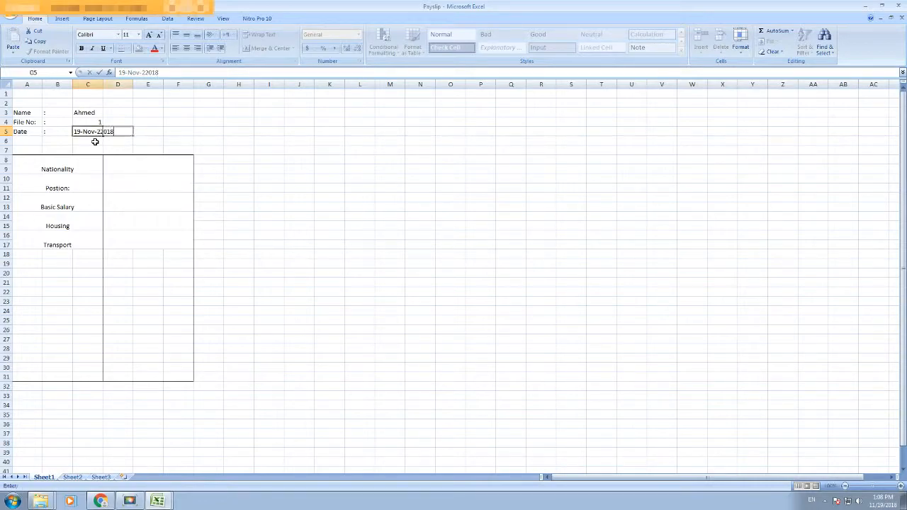
key(Tab)
Step: Start a VLOOKUP in D8 using C4 against the List table A5:E8
click(134, 160)
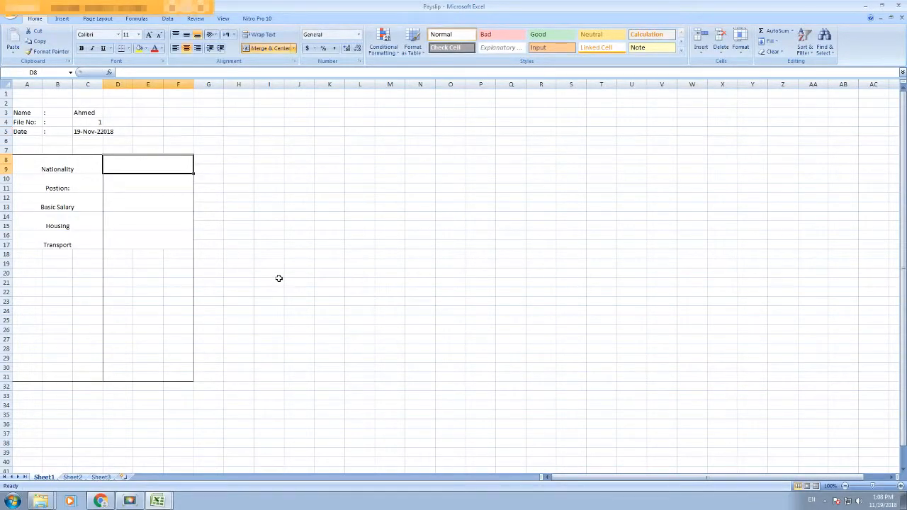
text(=)
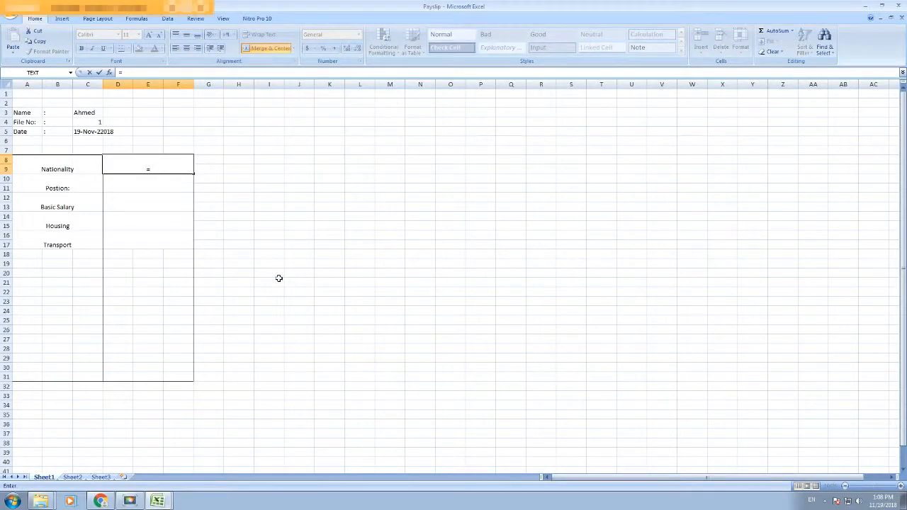
text(vlook)
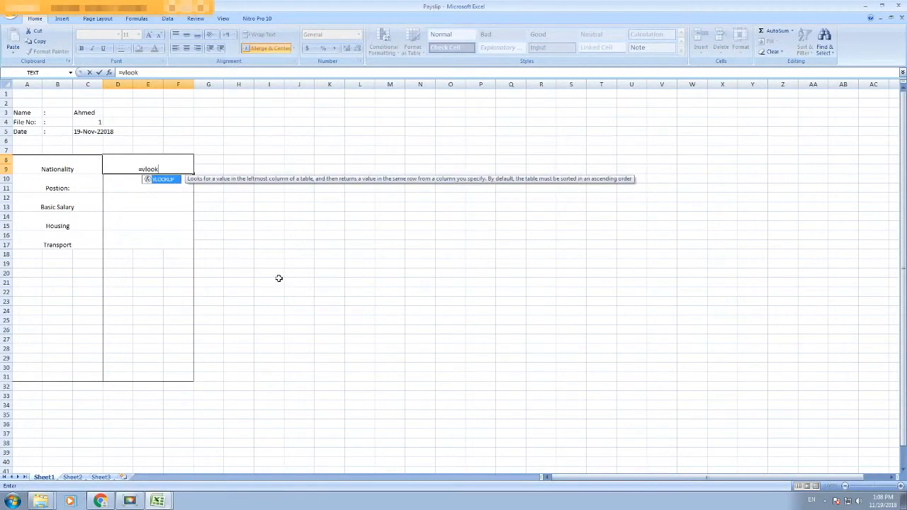
text(up()
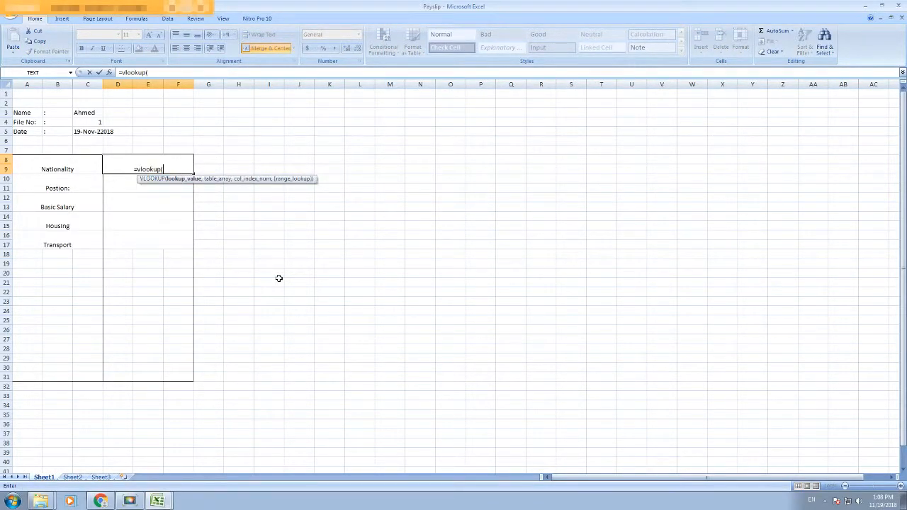
click(94, 124)
text(,)
mouse_move(157, 499)
click(162, 479)
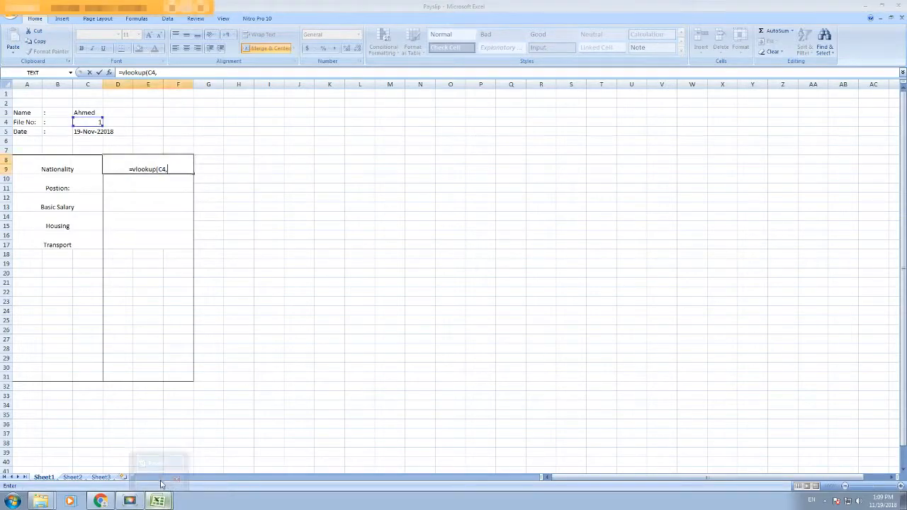
drag(28, 132, 164, 160)
Step: Complete the Nationality lookup with column 3 and exact match so it shows Pakistani
mouse_move(157, 501)
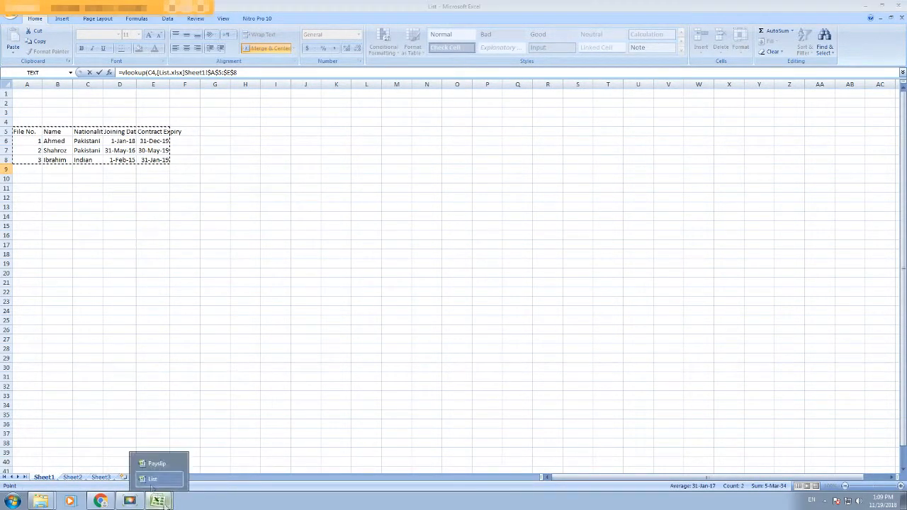
click(160, 463)
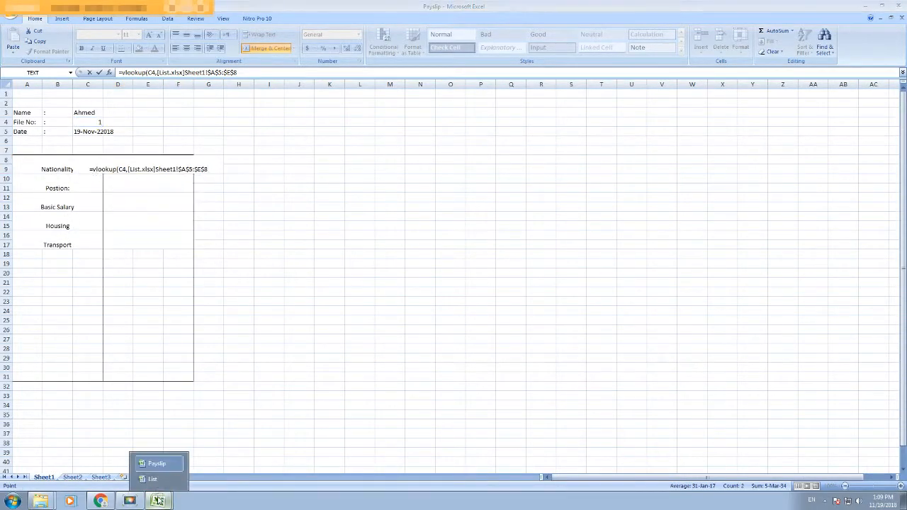
click(153, 478)
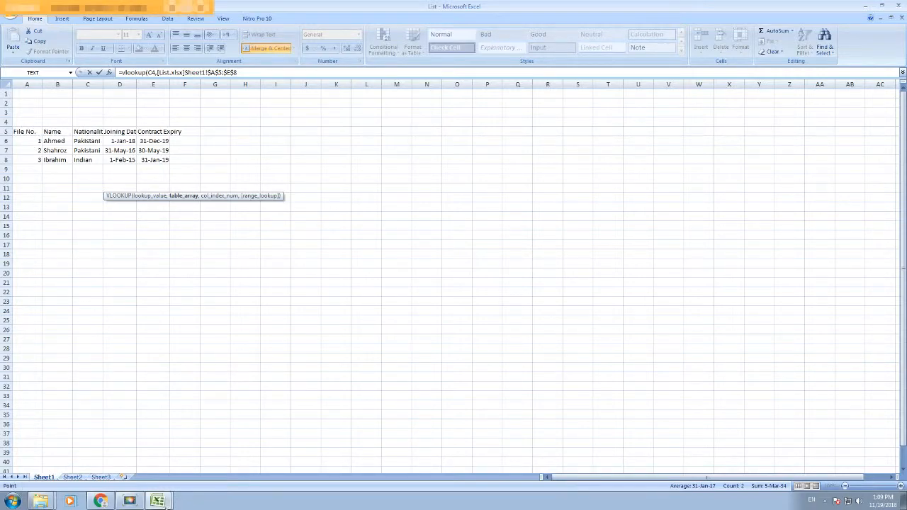
mouse_move(158, 501)
click(160, 463)
text(,3,0)
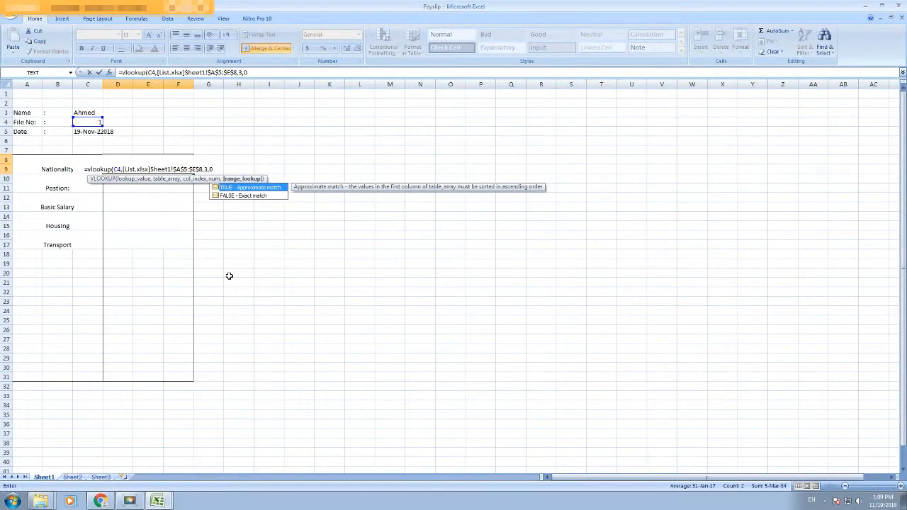
text())
key(Tab)
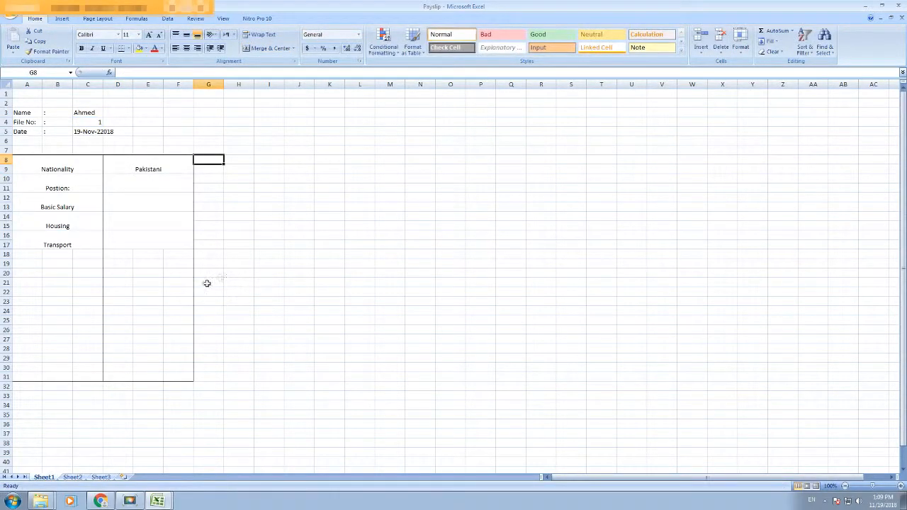
click(149, 167)
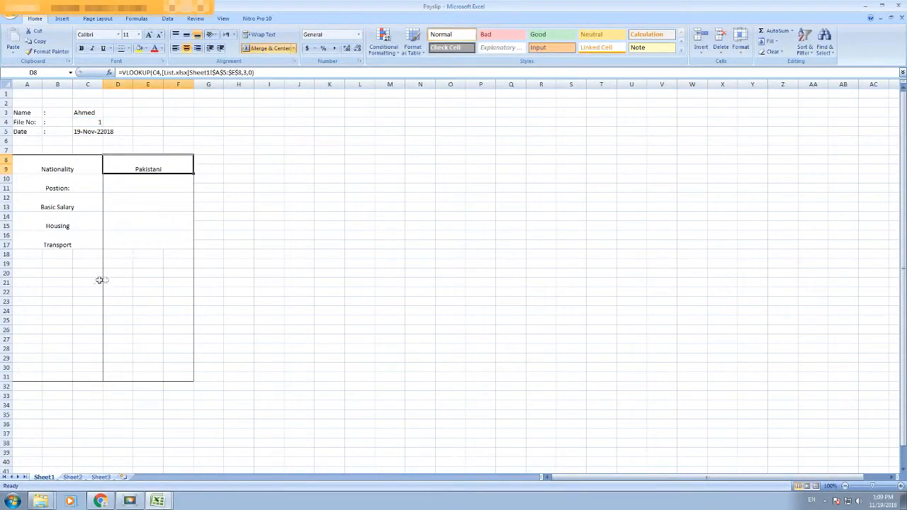
click(101, 186)
Step: Start =vlookup in D10 with C4 as lookup value and List's A5:E8 as range
click(174, 185)
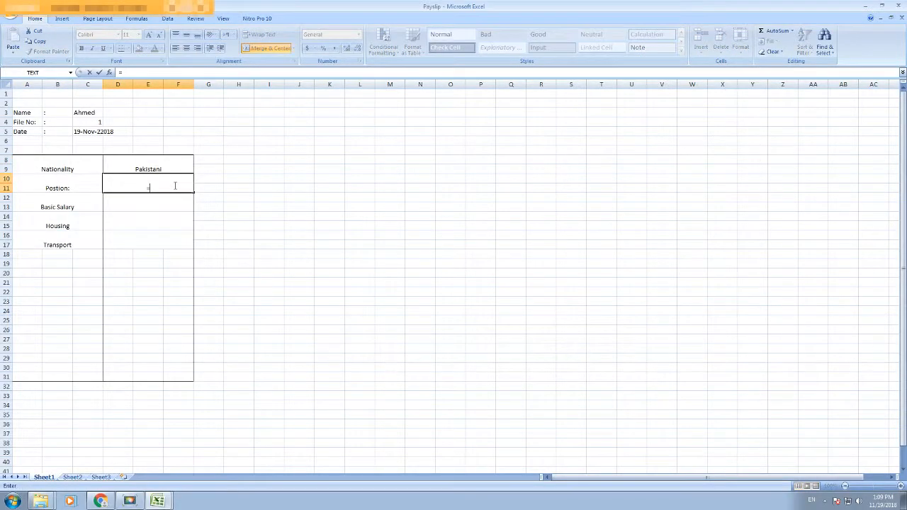
text(=vlookup)
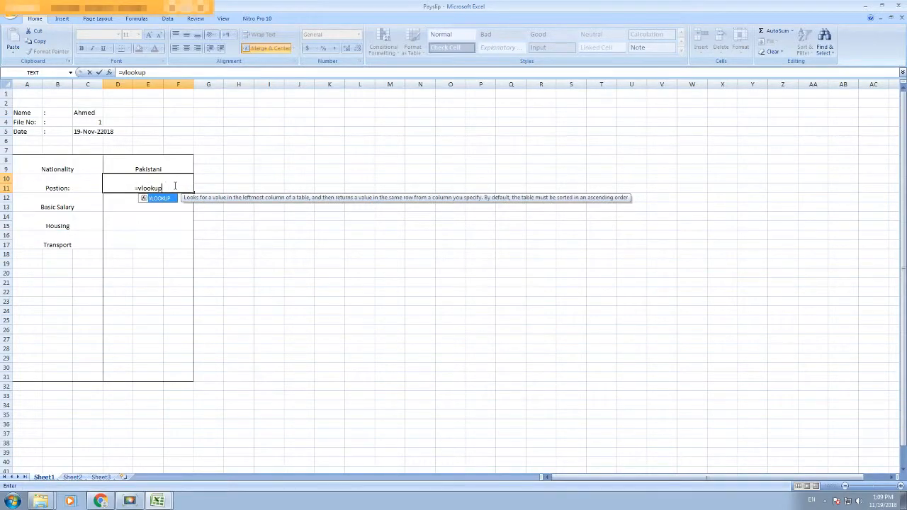
text(()
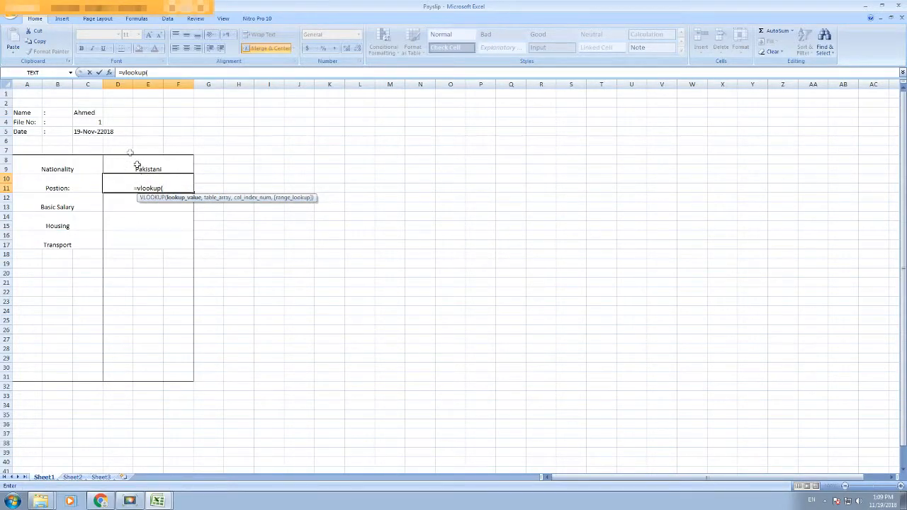
click(96, 124)
text(,)
click(158, 501)
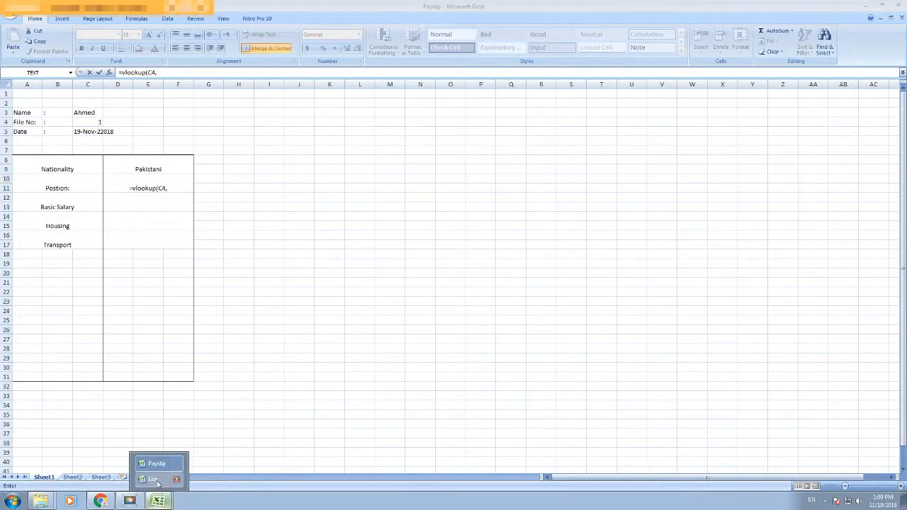
click(155, 480)
drag(24, 131, 162, 160)
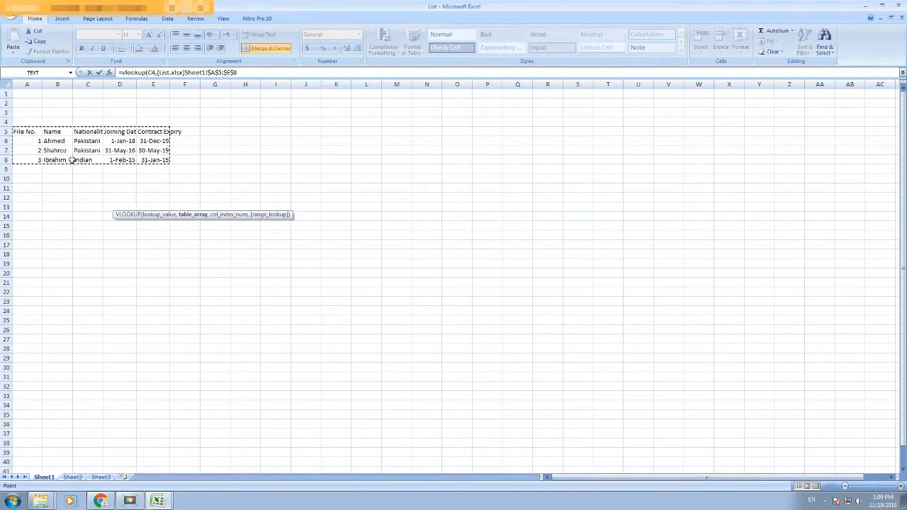
Step: Finish the Position formula with column 3 and exact match, and commit it
click(158, 501)
click(156, 465)
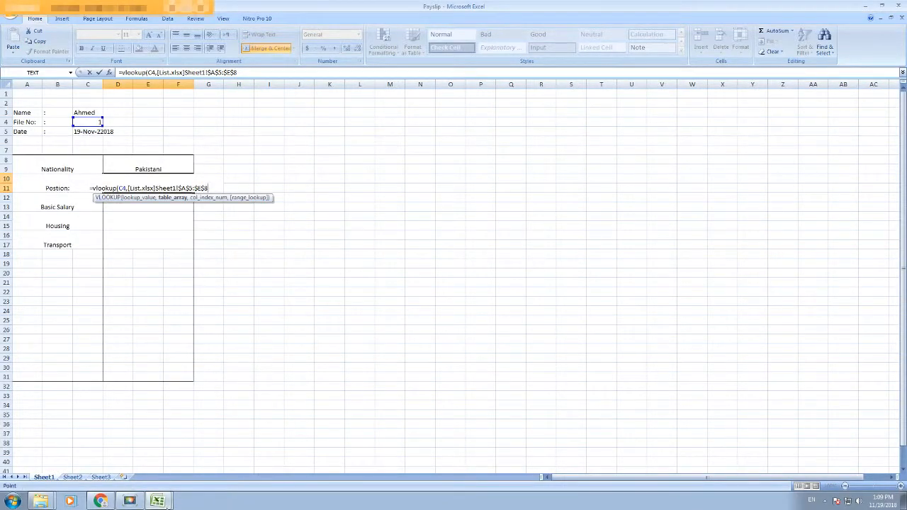
click(157, 501)
click(153, 479)
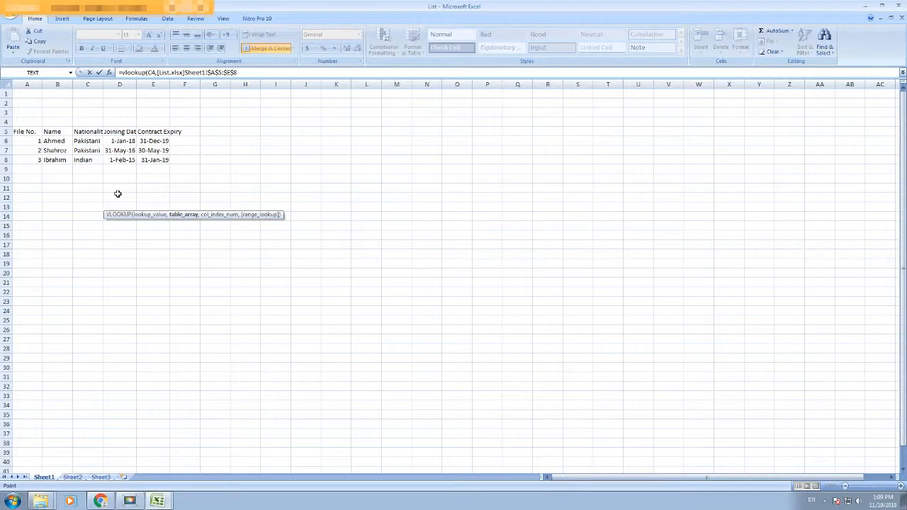
text(,3,0))
key(Return)
Step: Insert a new column D in the List table headed Position
click(156, 501)
click(152, 479)
right_click(120, 85)
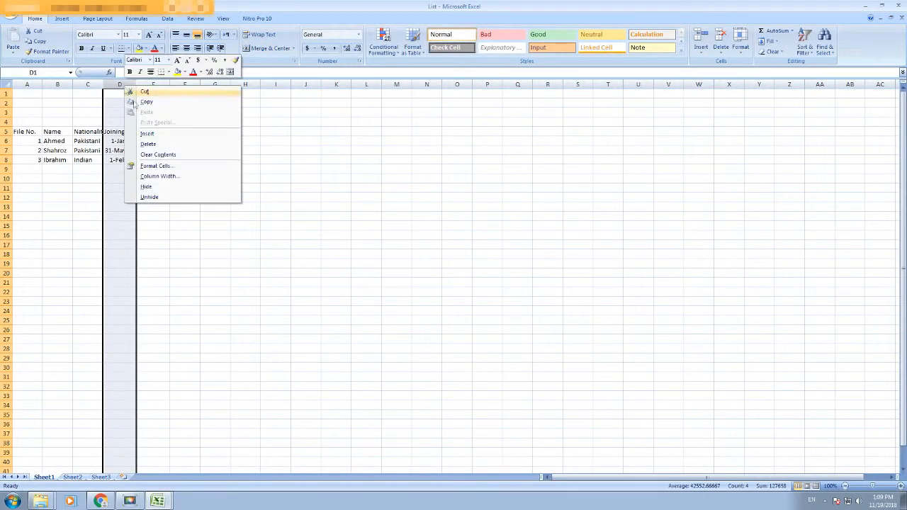
click(147, 134)
click(119, 131)
text(Position)
key(Tab)
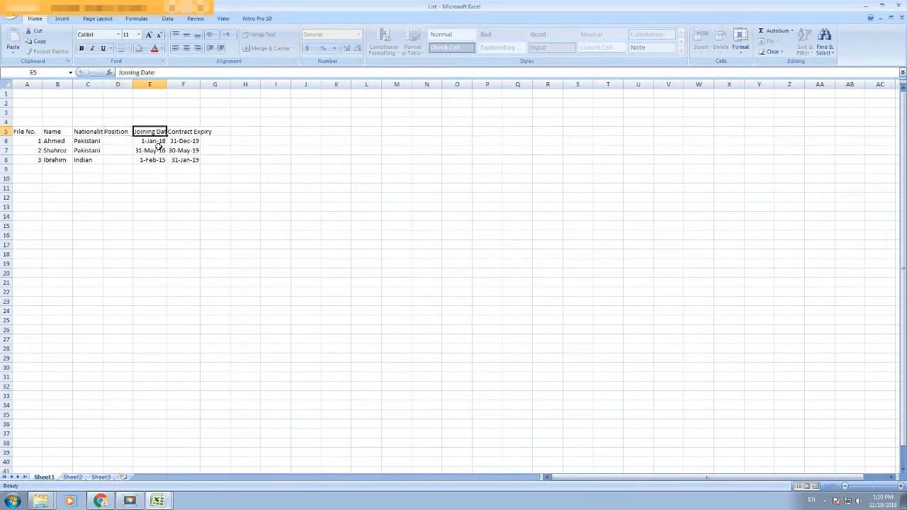
Step: Enter Teaboy, Manager and Accountant in D6:D8
click(112, 142)
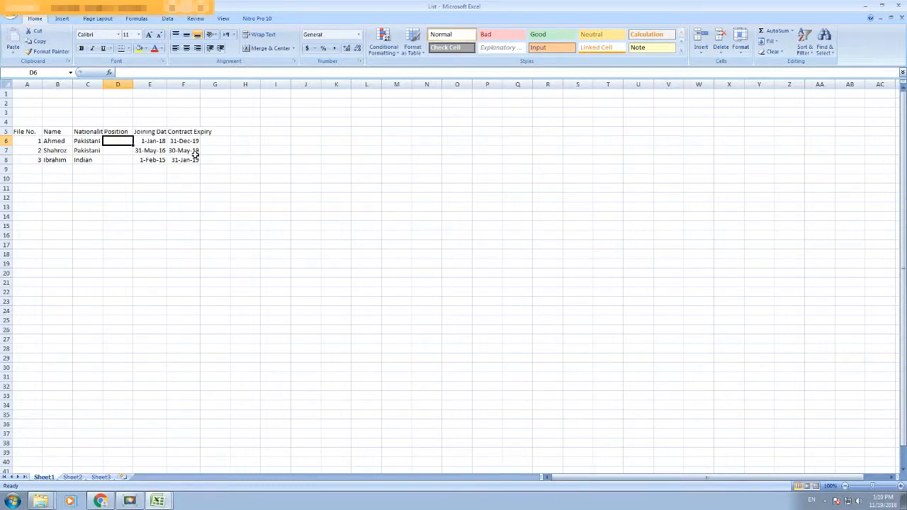
text(Teaboy)
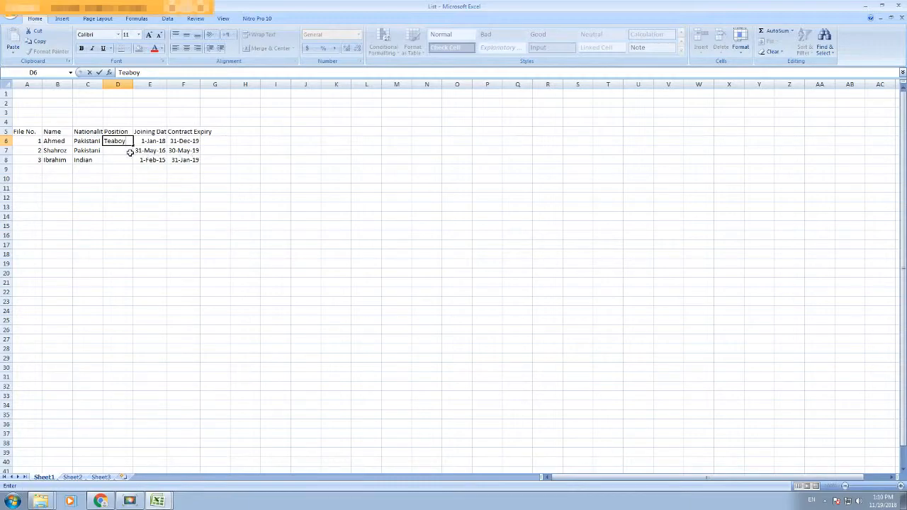
key(Return)
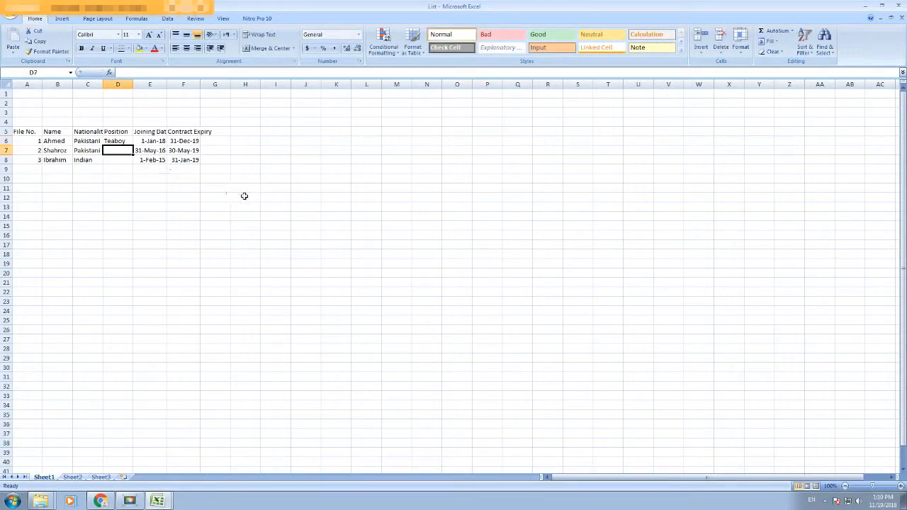
text(Manager)
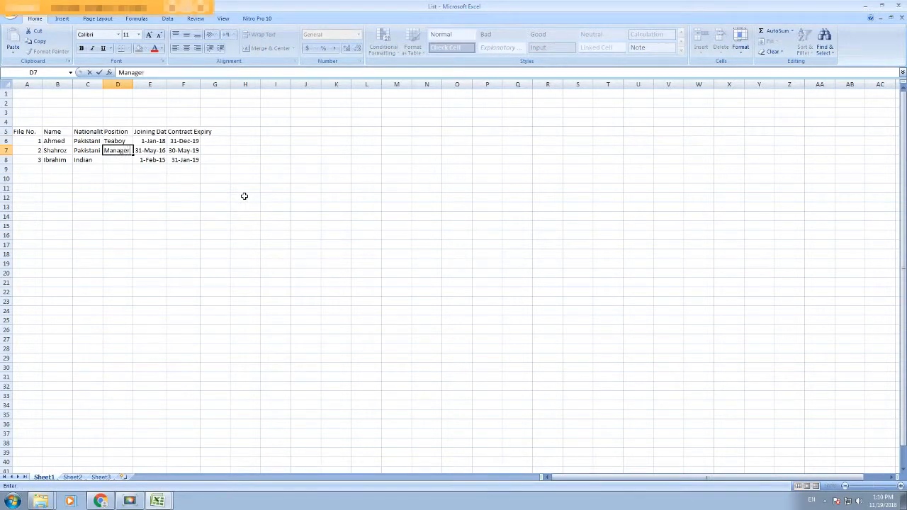
click(149, 160)
click(115, 159)
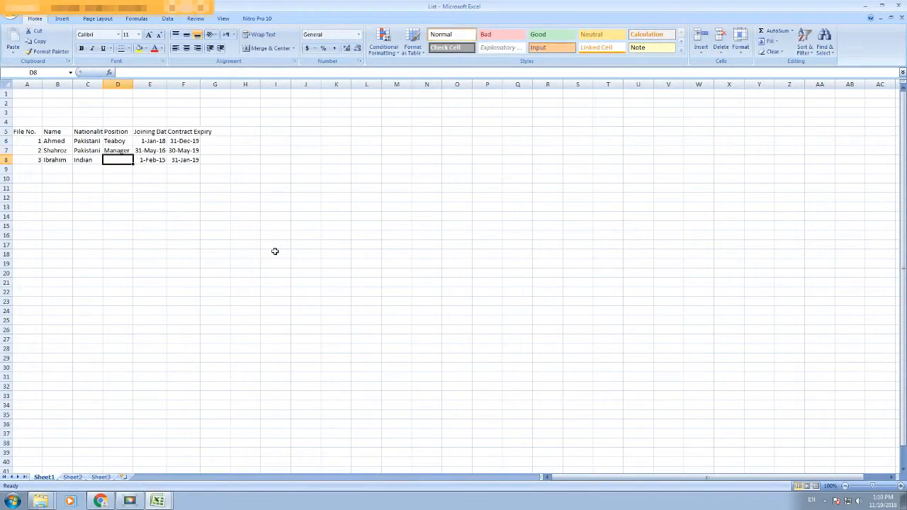
text(Accountant)
key(Tab)
click(160, 501)
Step: Rebuild D10 as a VLOOKUP on C4 over List's widened range A5:F8, exact match
click(158, 466)
text(=vloo)
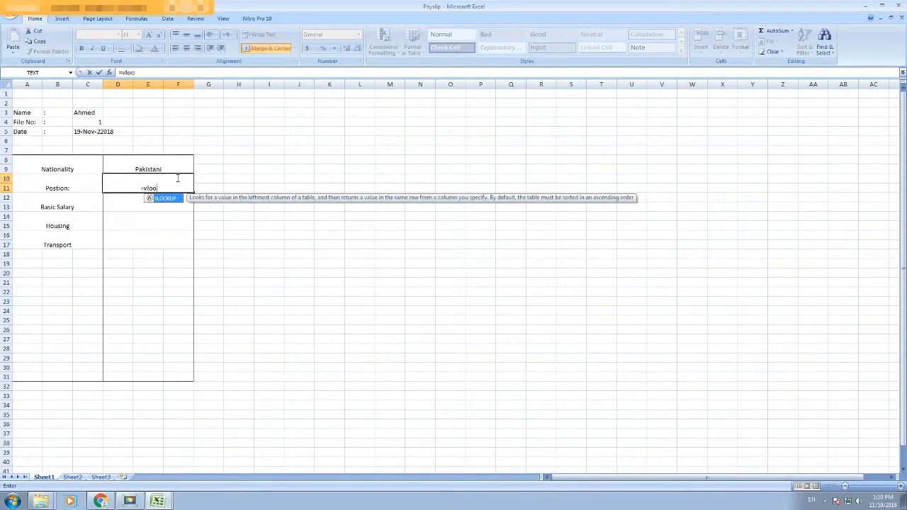
key(Tab)
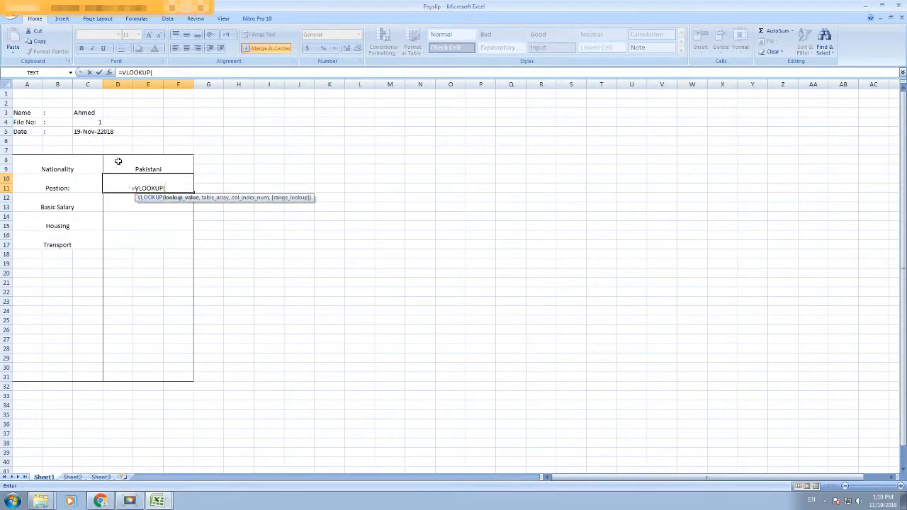
click(97, 123)
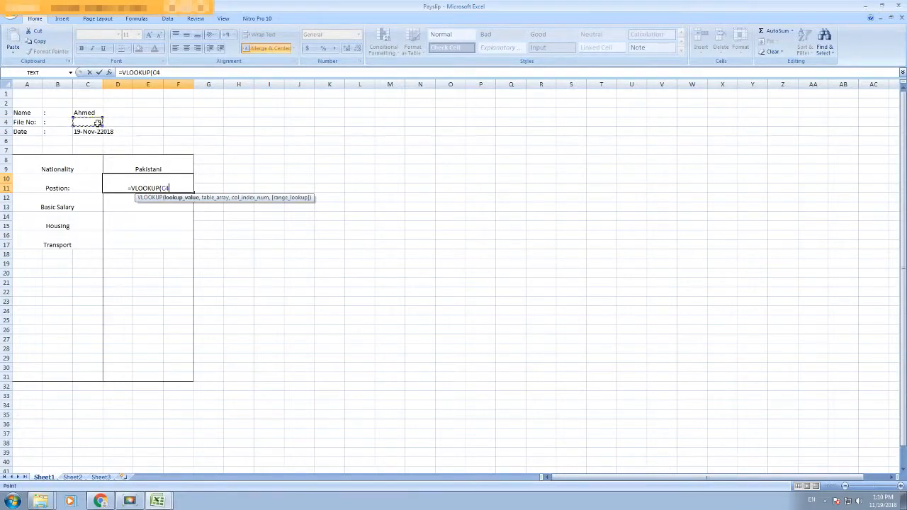
text(,)
mouse_move(158, 502)
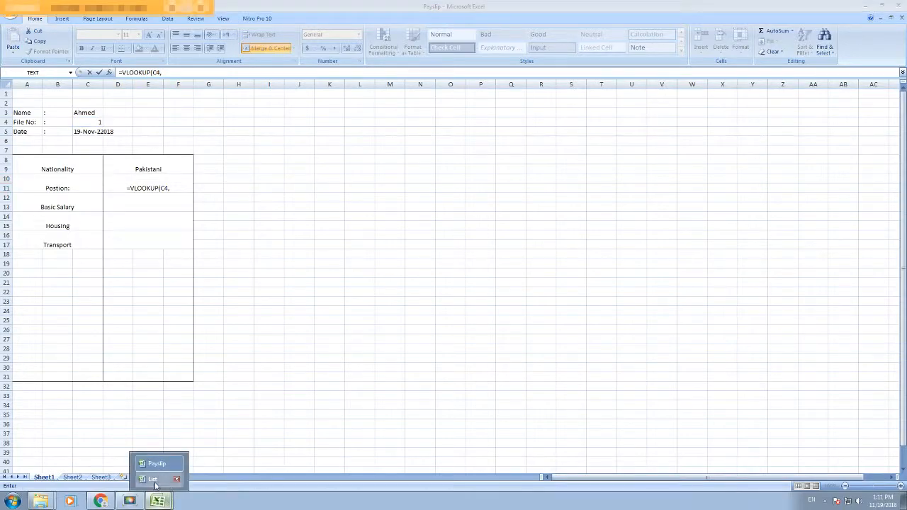
click(157, 480)
drag(31, 128, 195, 160)
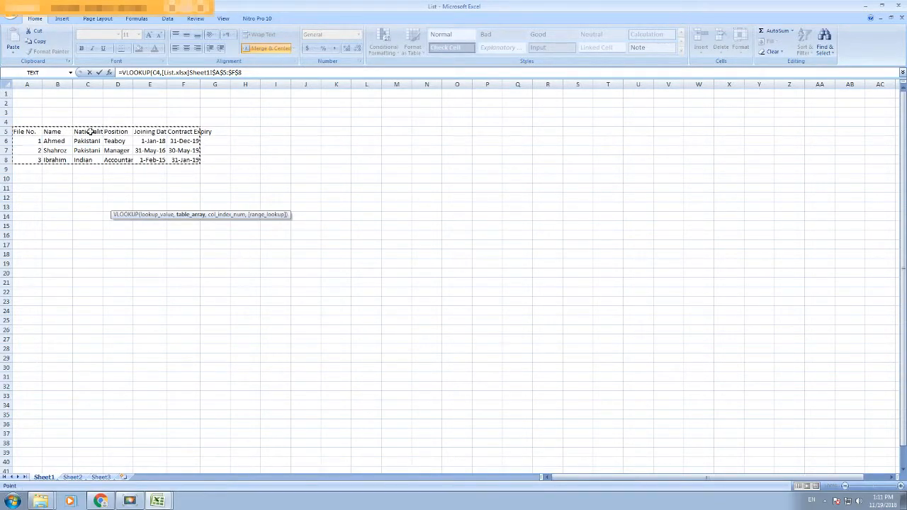
click(157, 501)
click(154, 464)
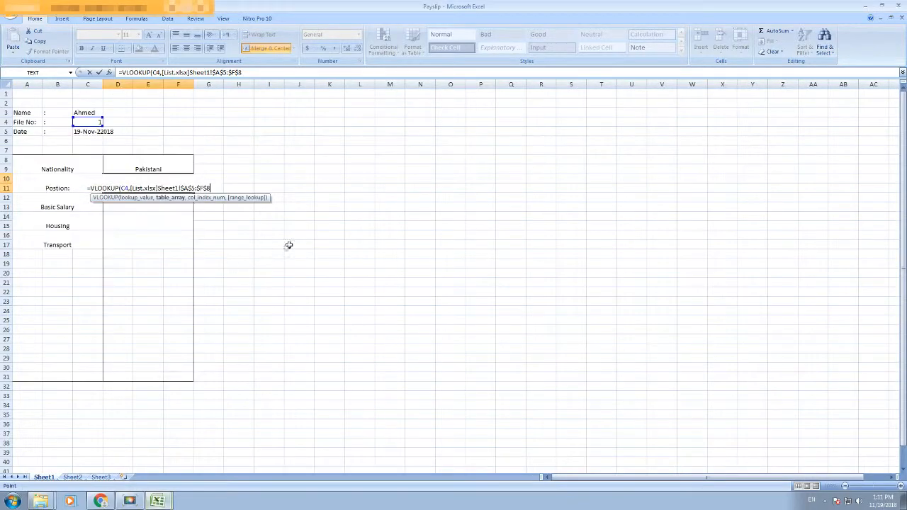
text(,3)
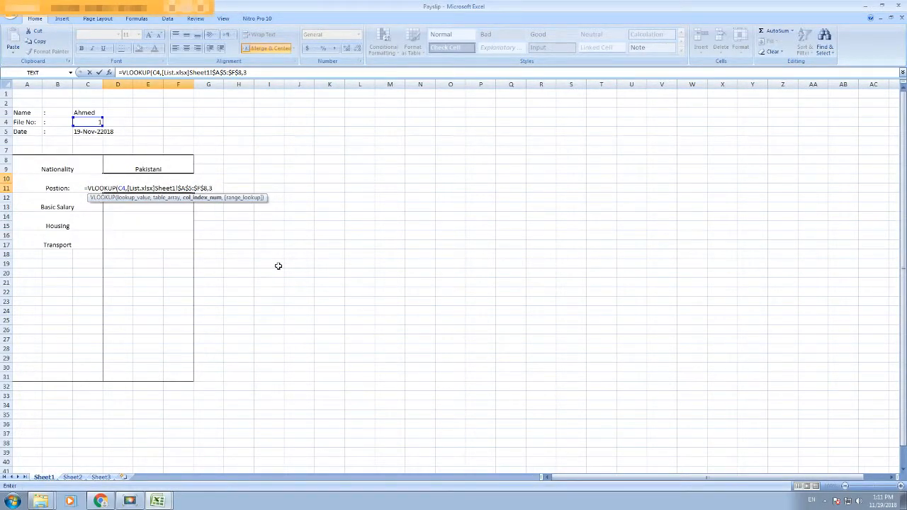
text(,0))
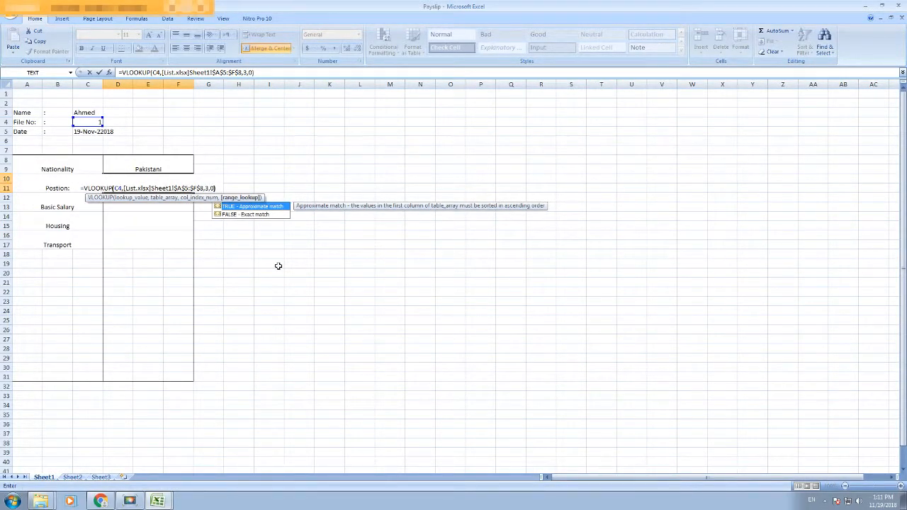
key(Tab)
Step: Check List's column headings and correct D10's column index so Position returns Teaboy
key(alt+Tab)
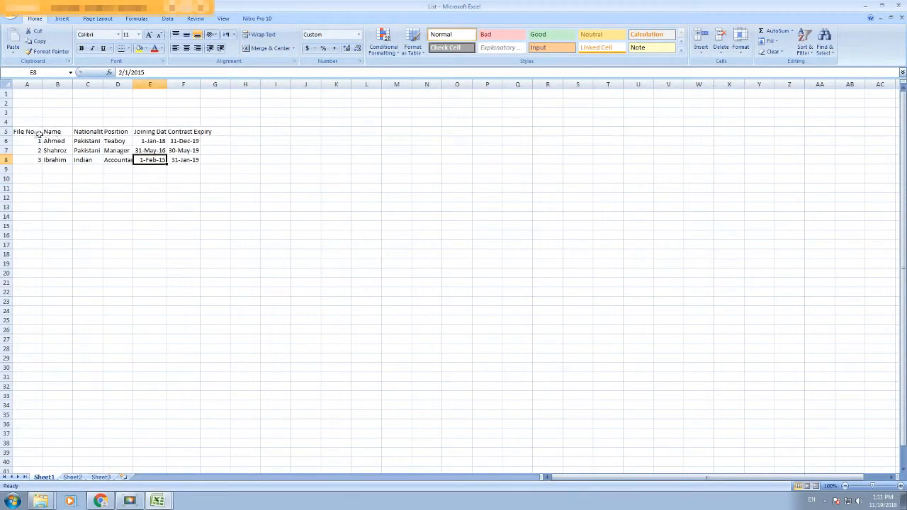
click(39, 133)
click(56, 133)
click(97, 134)
key(alt+Tab)
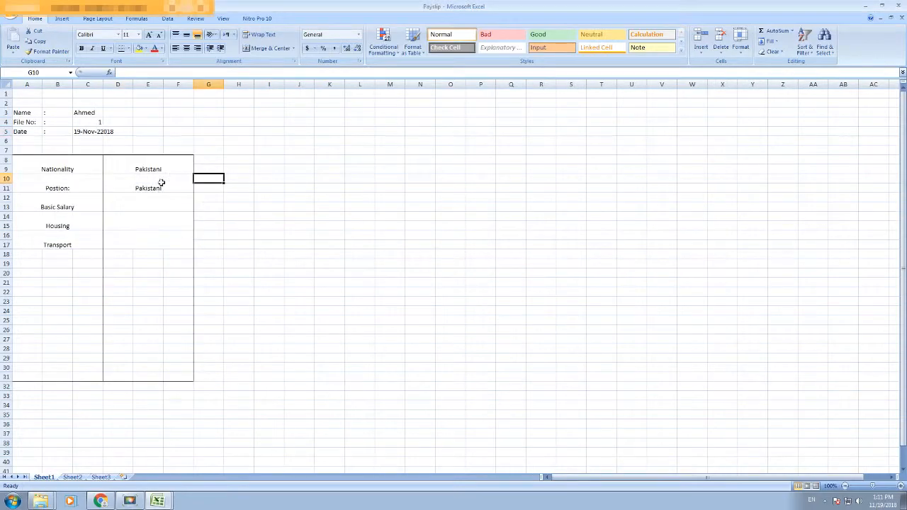
click(162, 183)
drag(243, 73, 247, 73)
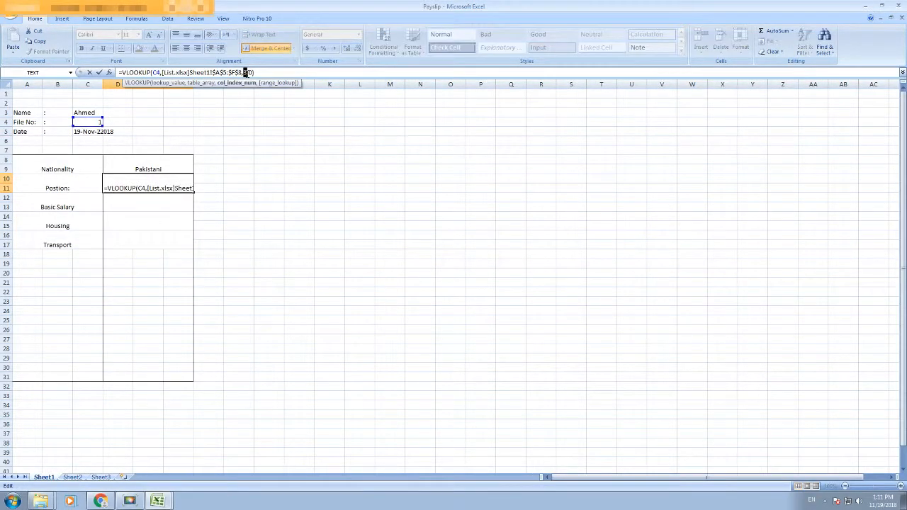
text(3)
key(Return)
click(138, 185)
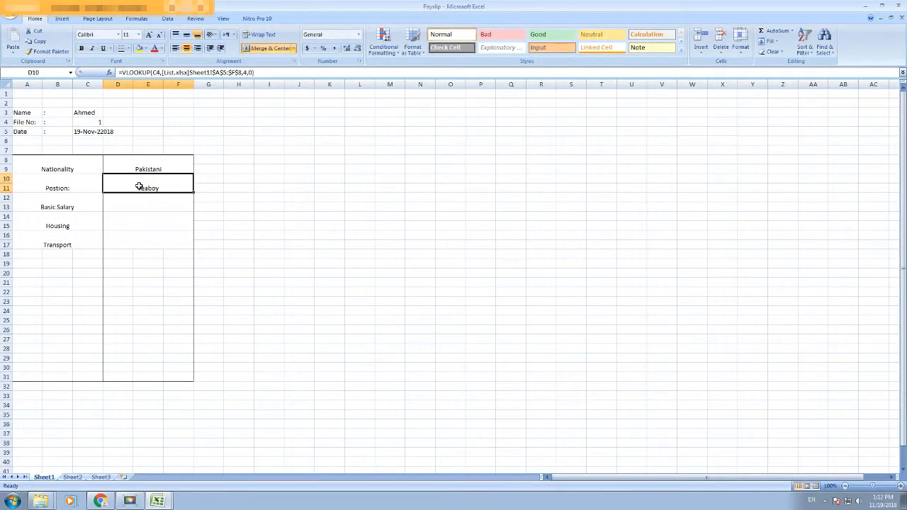
Step: Insert two rows at row 12, merge them into cells, and label it Joining Date
click(5, 198)
right_click(5, 198)
click(27, 248)
right_click(8, 196)
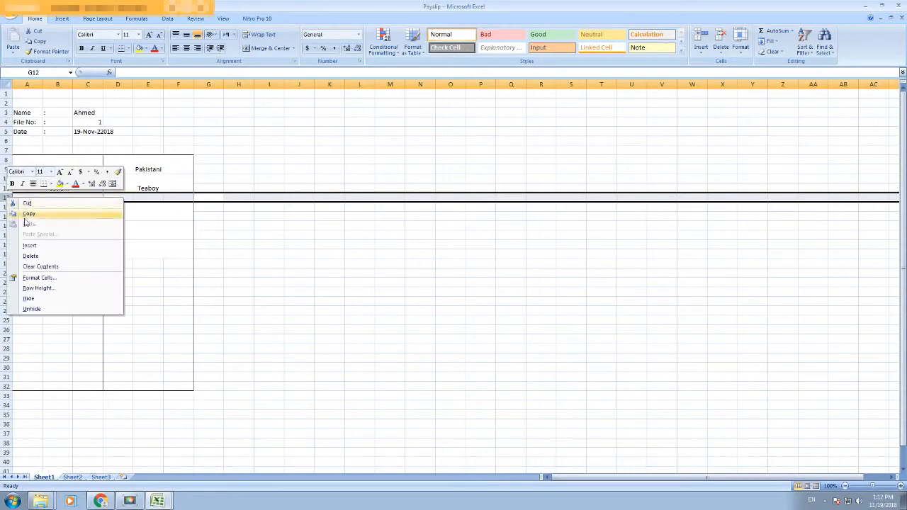
click(32, 243)
drag(29, 198, 182, 209)
click(264, 48)
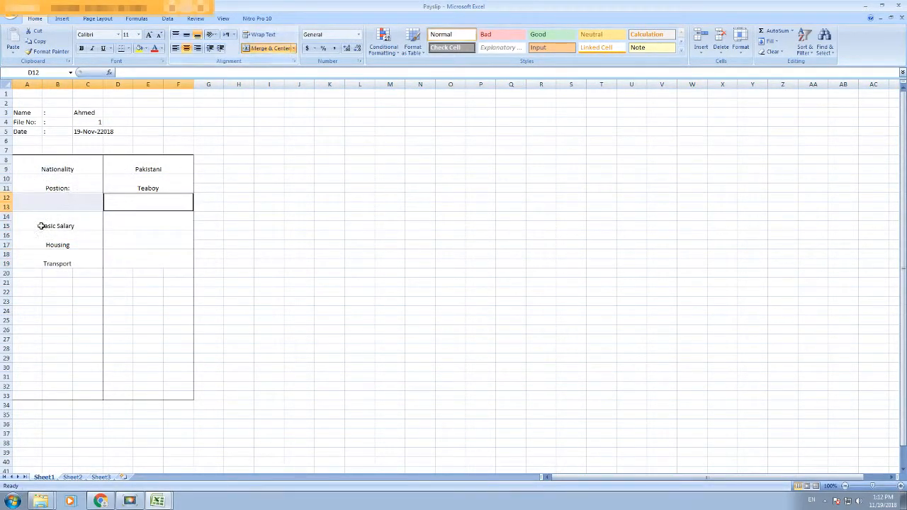
click(58, 201)
text(Joining Date)
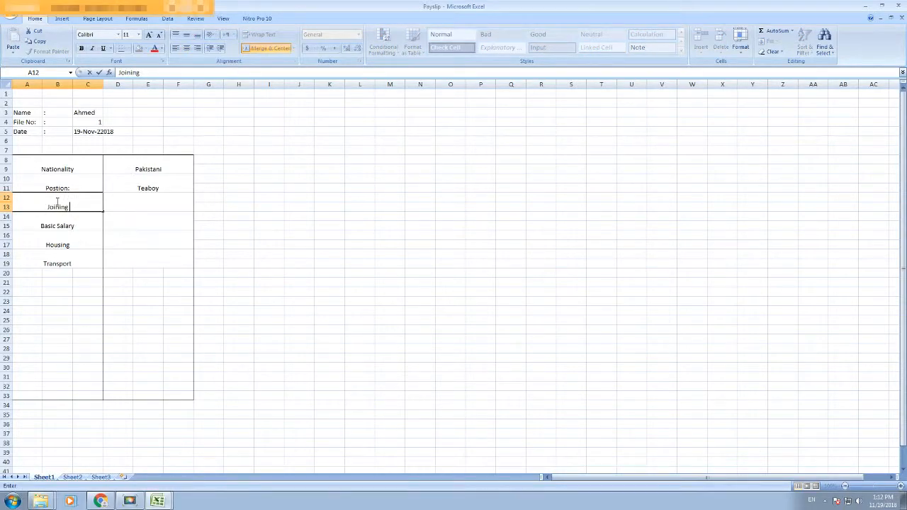
key(Tab)
Step: Enter =VLOOKUP(C4,[List.xlsx]Sheet1!$A$5:$F$8,5,0) in the Joining Date value cell
text(=vlookup()
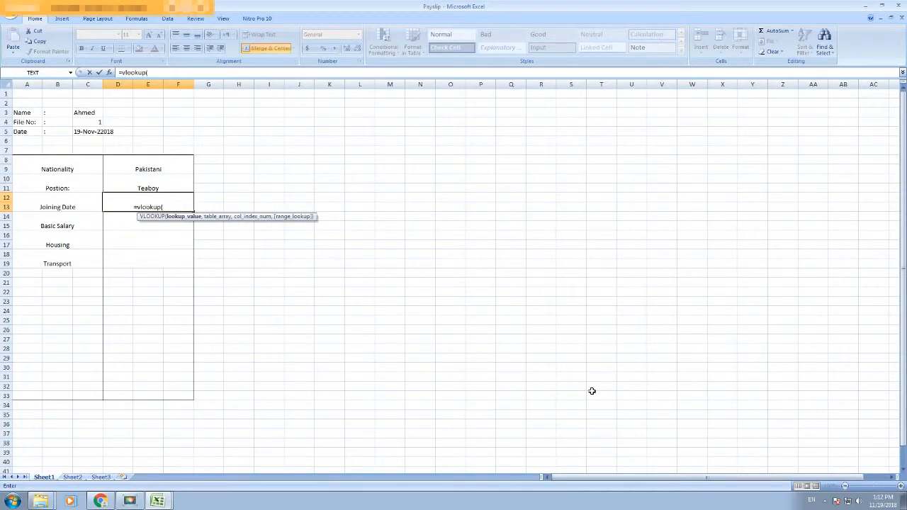
click(88, 122)
text(,)
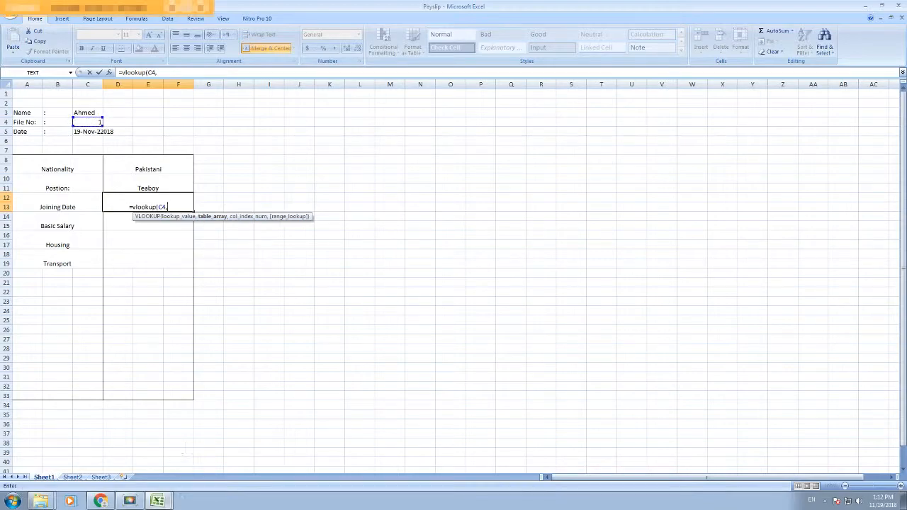
mouse_move(157, 501)
click(154, 480)
drag(24, 126, 193, 159)
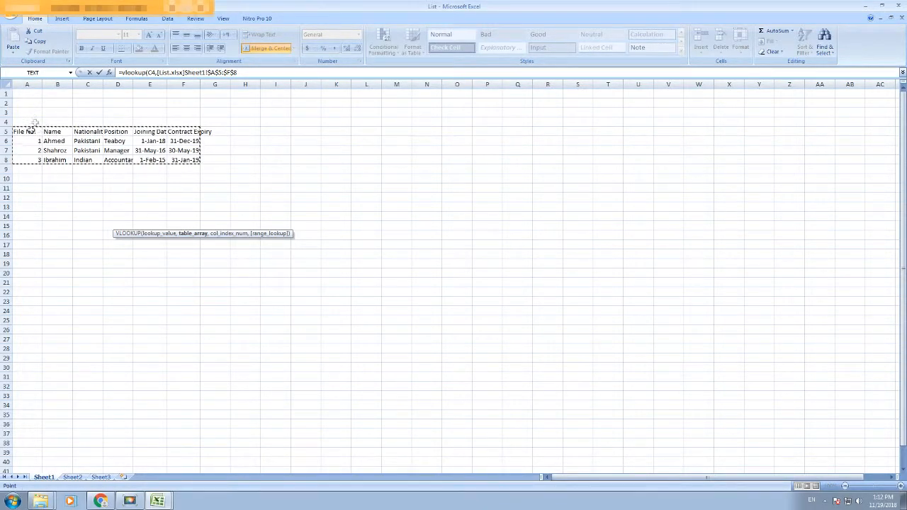
key(alt+Tab)
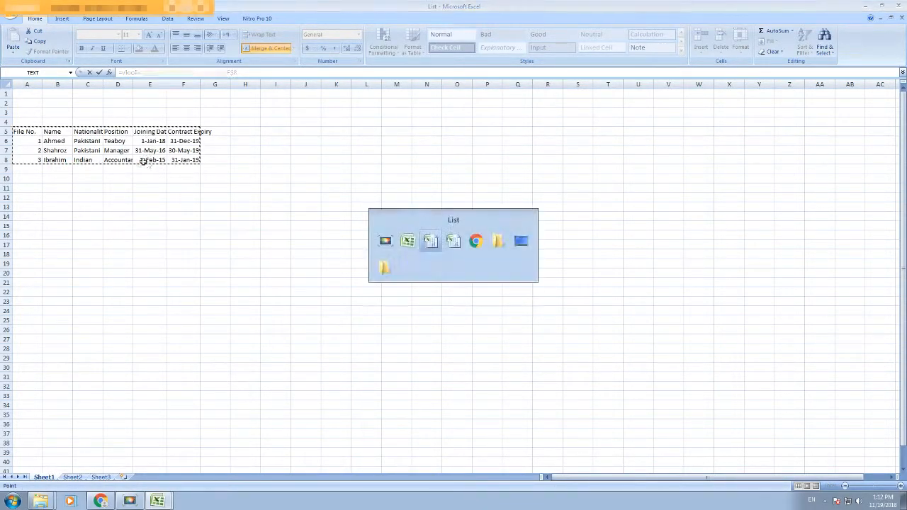
click(159, 501)
click(156, 465)
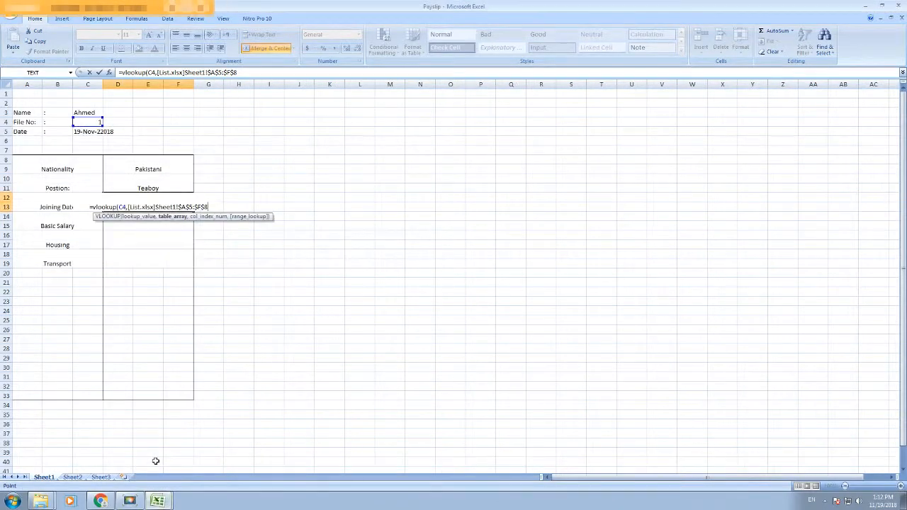
text(,5,)
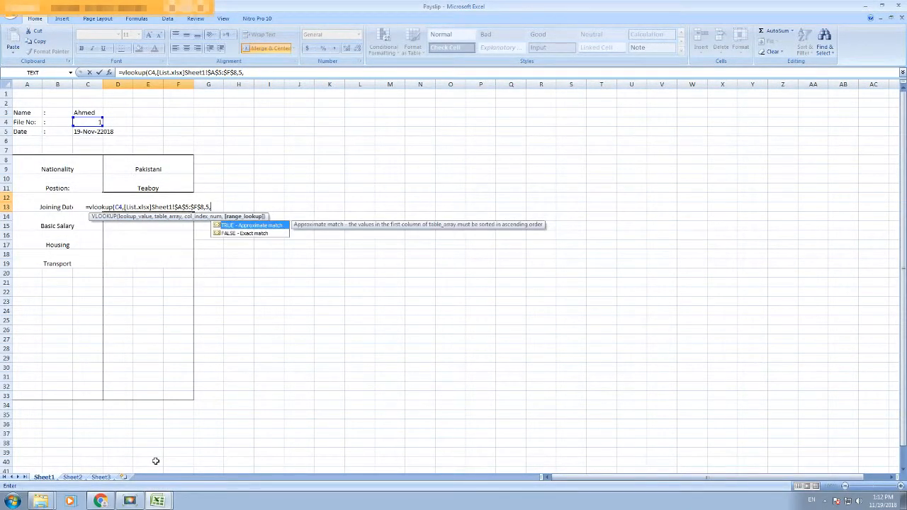
text(0))
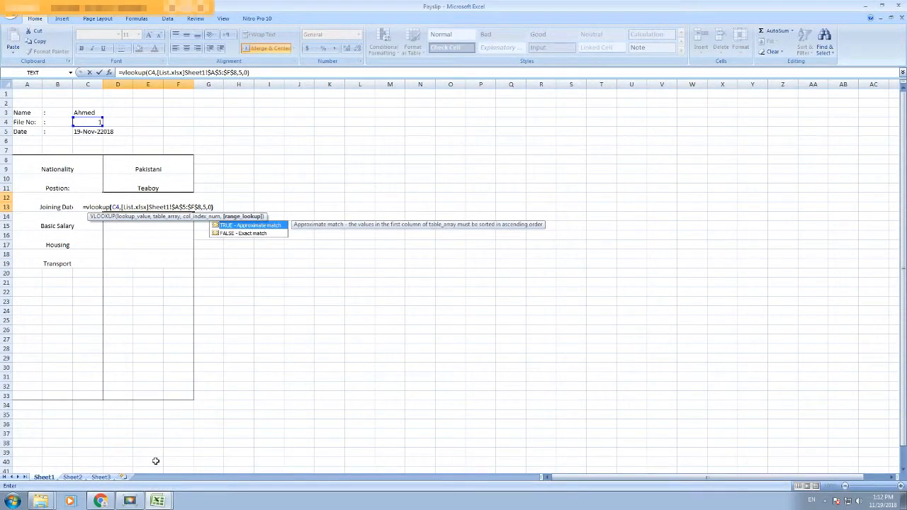
key(Return)
Step: Format the Joining Date value as a date so it shows 1/1/2018
click(149, 207)
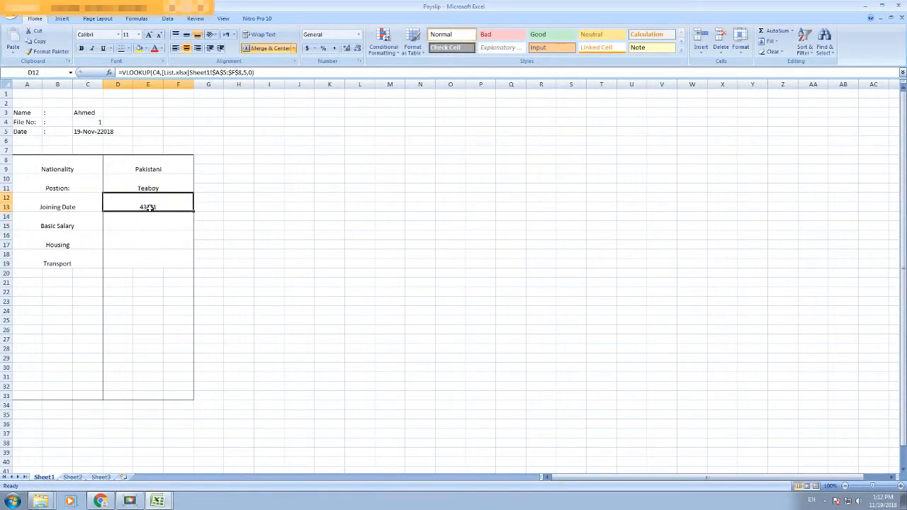
right_click(145, 206)
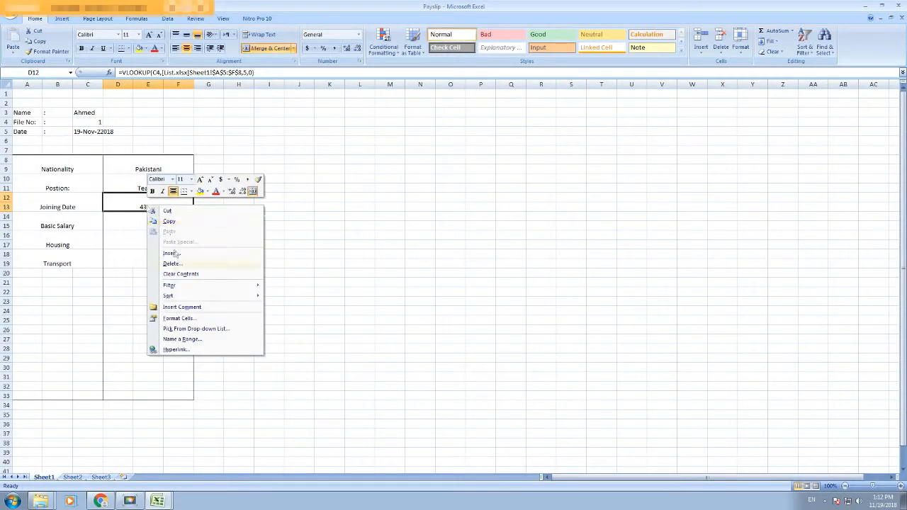
click(181, 318)
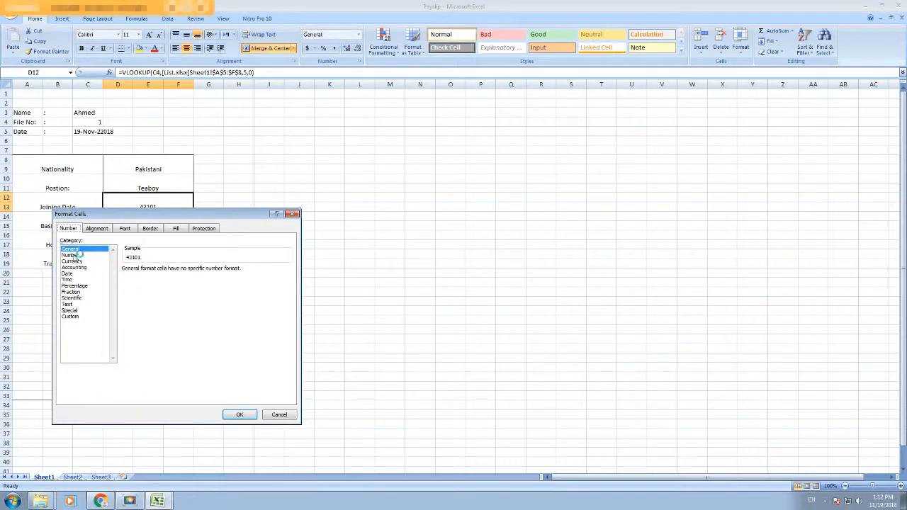
click(78, 274)
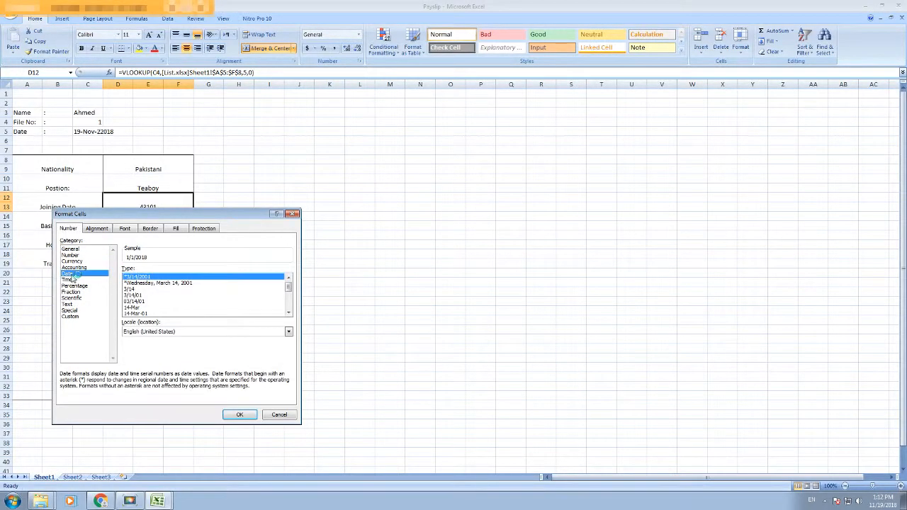
click(227, 415)
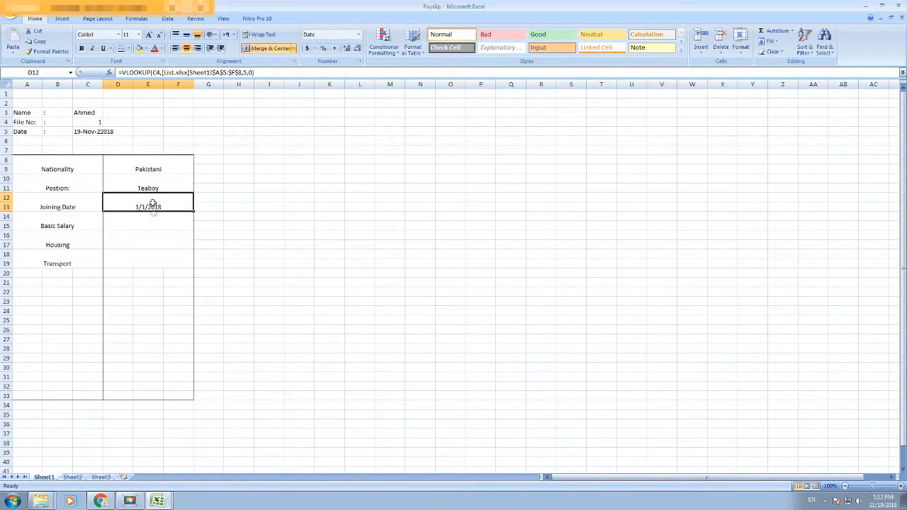
mouse_move(163, 501)
click(152, 478)
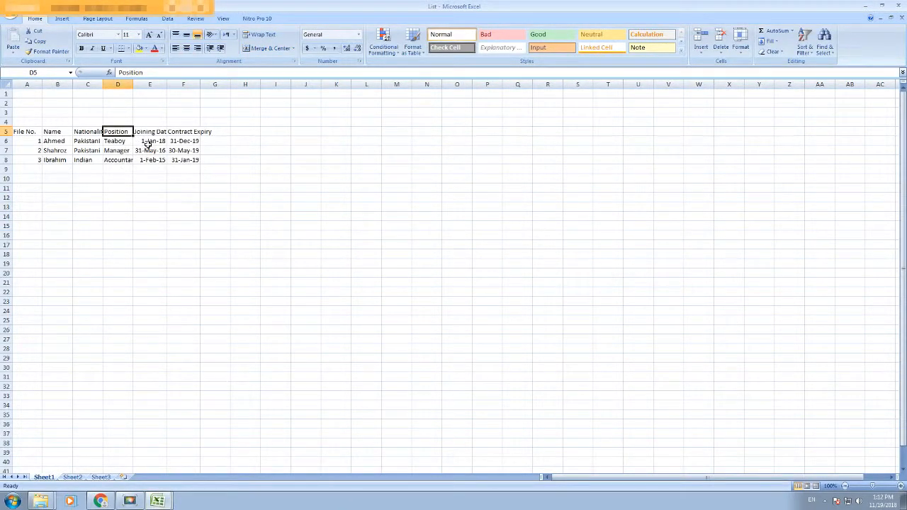
Step: Insert rows 14–15 and label A14 Contract Expiry Date, reusing the Joining Date label cell
click(153, 462)
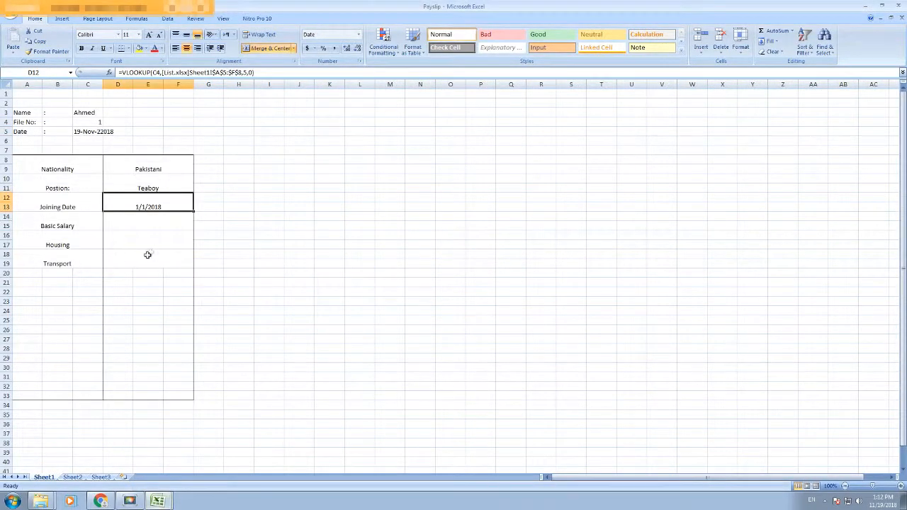
drag(7, 220, 7, 227)
right_click(7, 227)
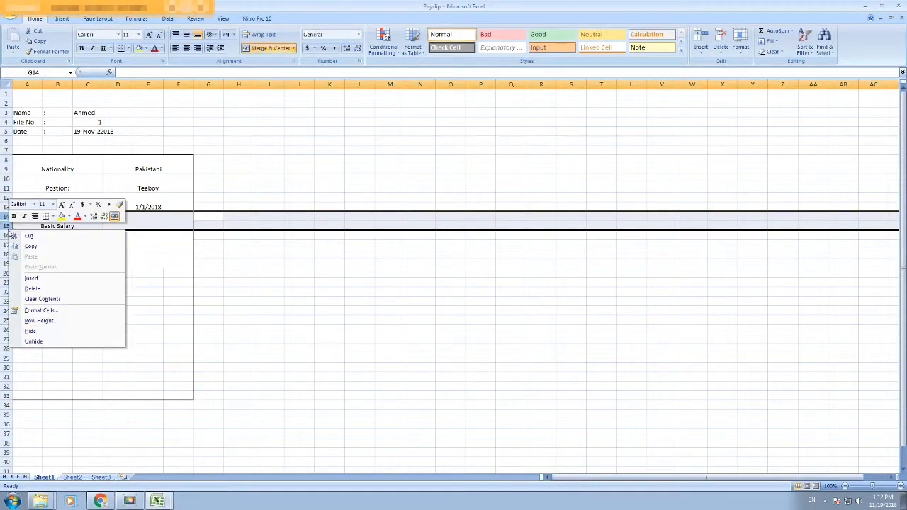
click(32, 278)
click(45, 205)
key(ctrl+c)
click(43, 220)
key(ctrl+v)
text(Contract Expirty)
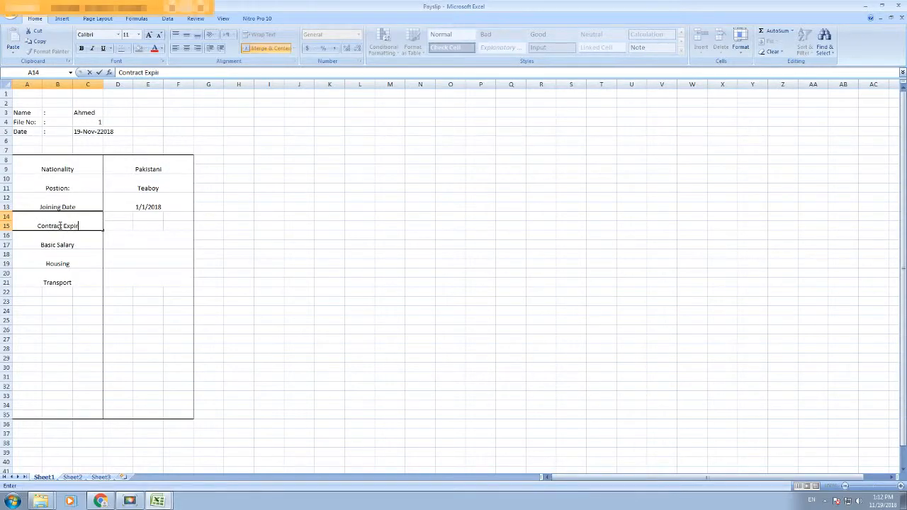
key(BackSpace)
key(BackSpace)
text(y Date)
key(Tab)
Step: Merge D14:F15 and start a VLOOKUP on C4 against List's A5:F8
click(300, 273)
drag(173, 213, 111, 225)
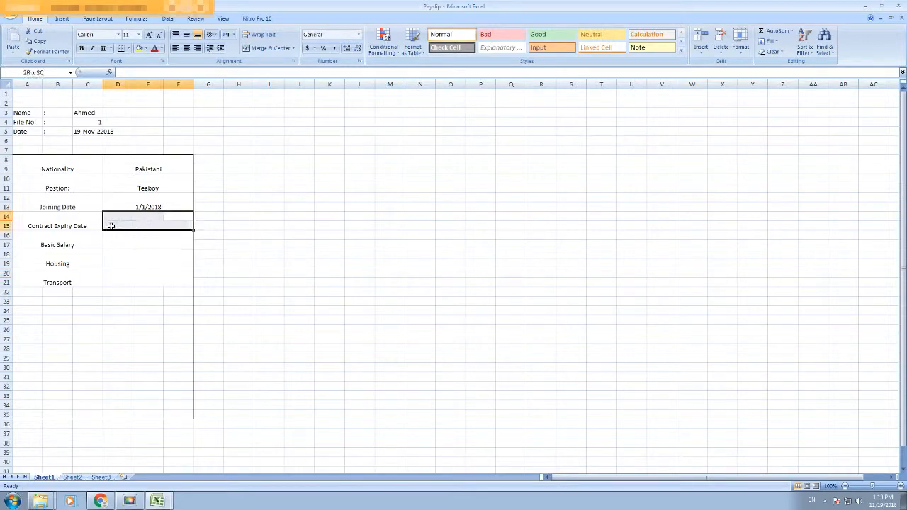
click(264, 49)
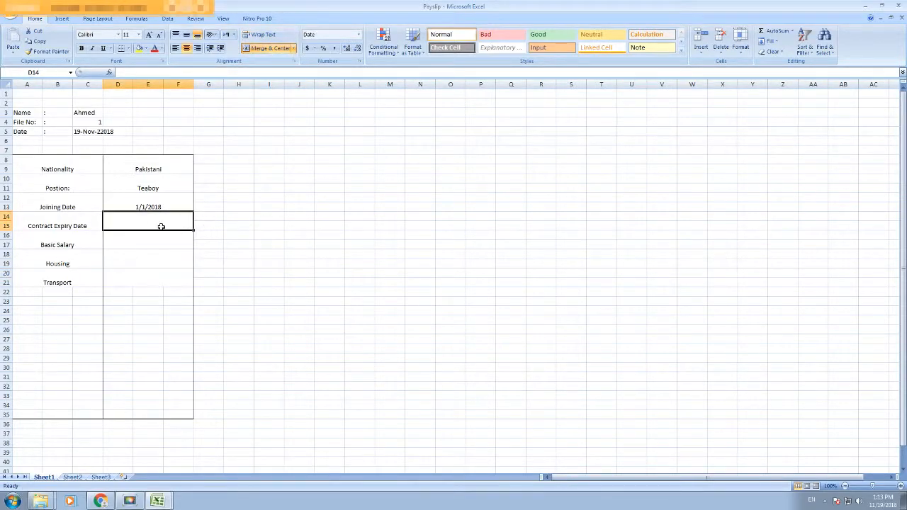
text(=vlook)
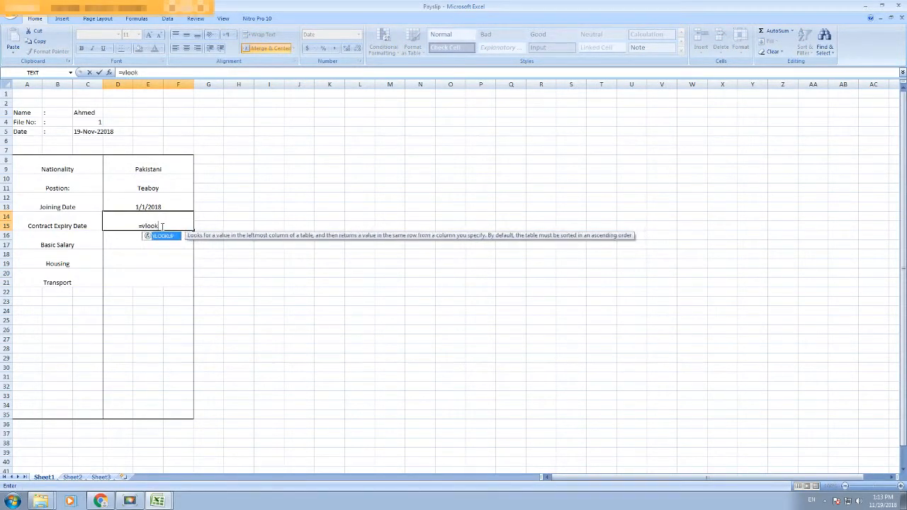
text(up()
click(97, 122)
text(,)
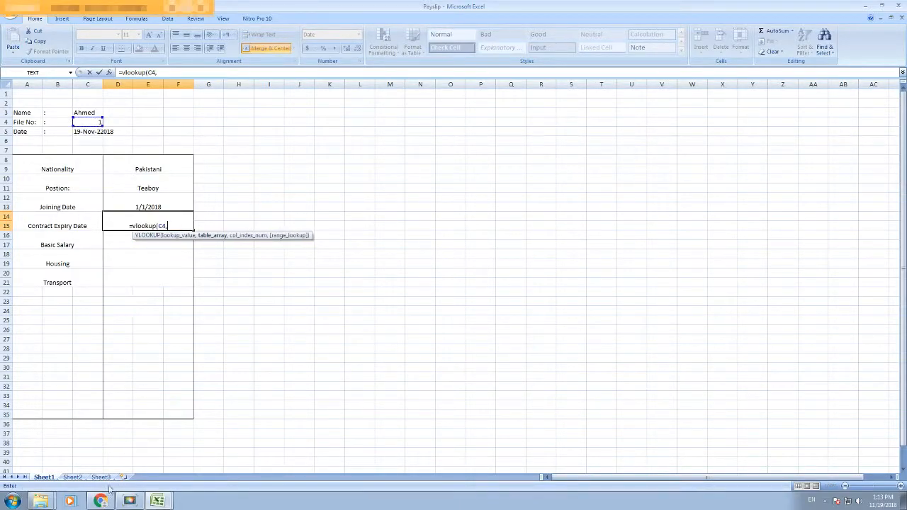
click(157, 502)
click(152, 475)
drag(27, 132, 196, 163)
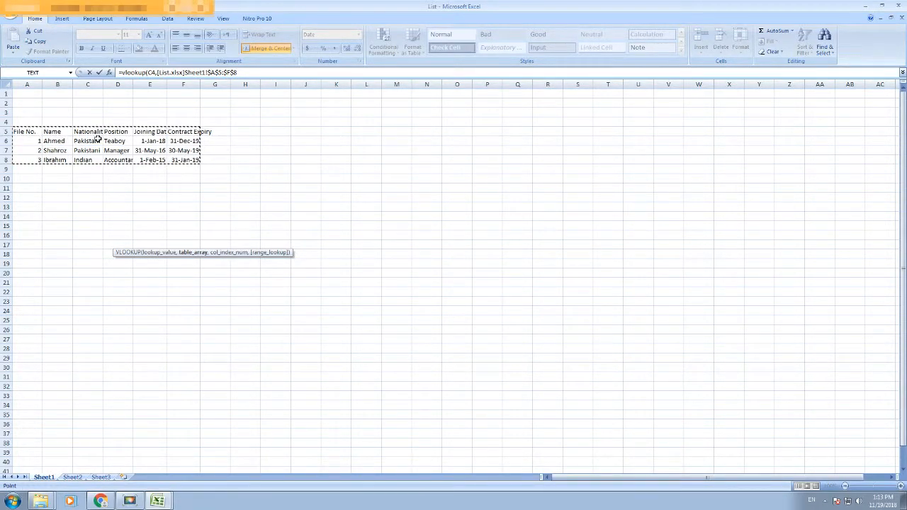
mouse_move(158, 501)
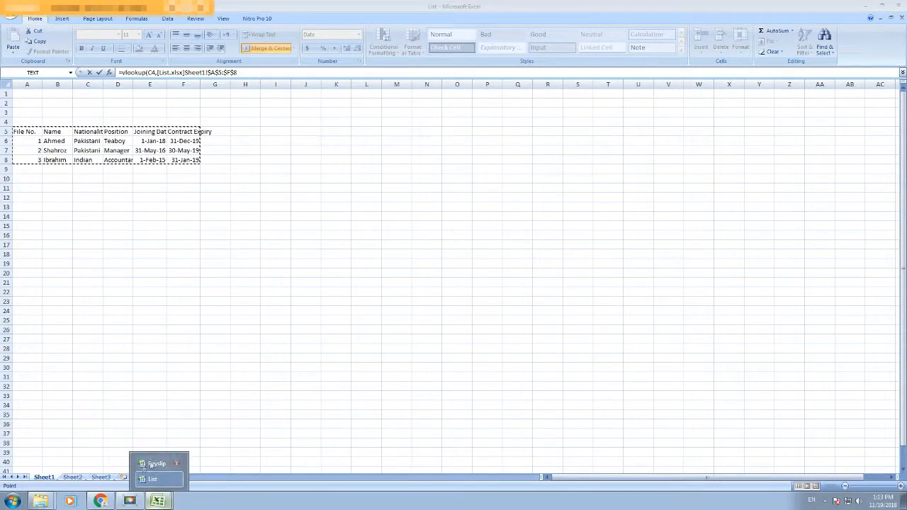
click(145, 465)
Step: Finish the lookup with column 6 and exact match so it shows 12/31/2019
text(,6,0))
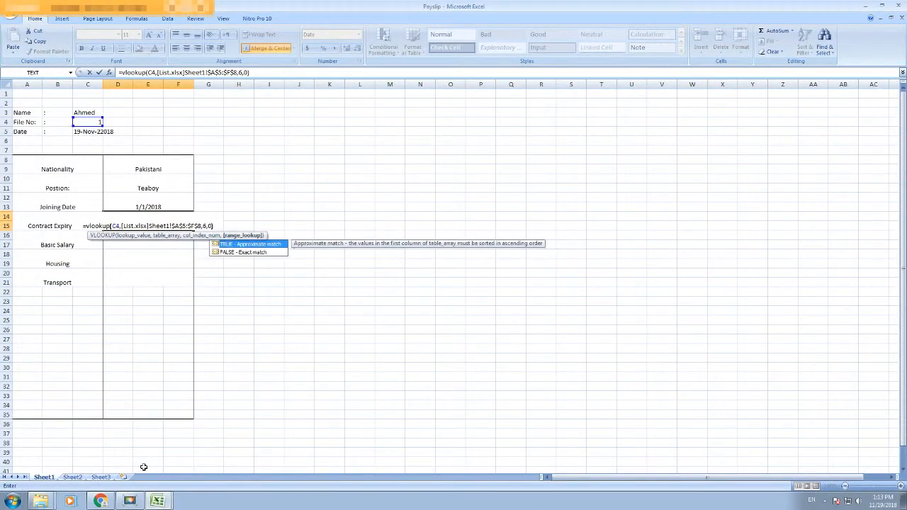
key(Return)
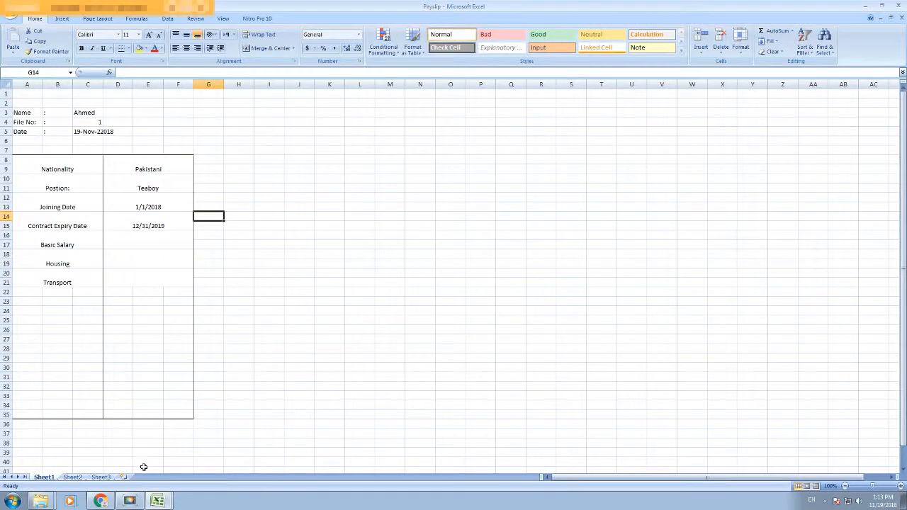
click(163, 223)
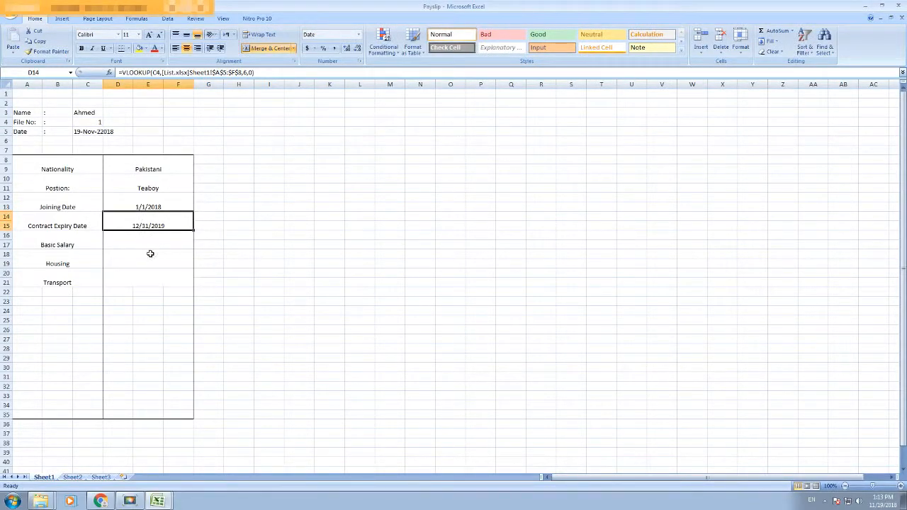
mouse_move(157, 500)
click(159, 480)
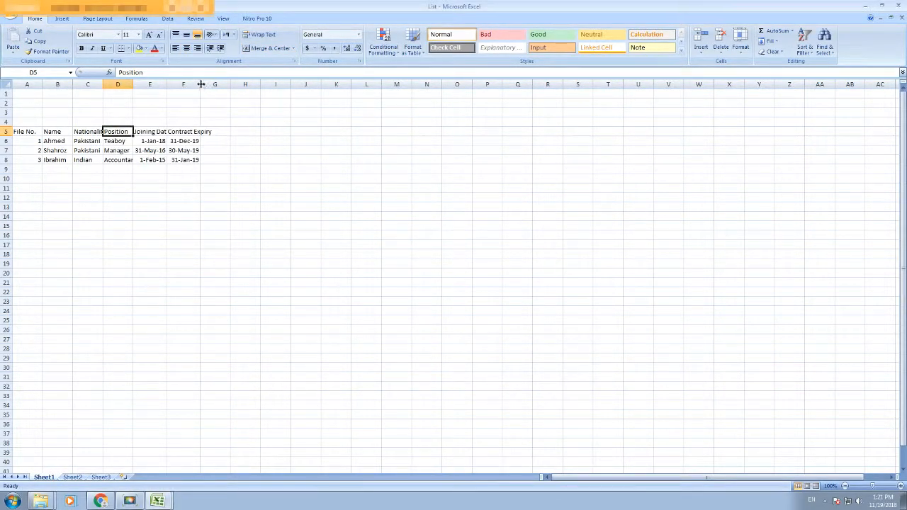
Step: Auto-fit column F and enter Basic, Housing and Transport headers in G5:I5
double_click(201, 85)
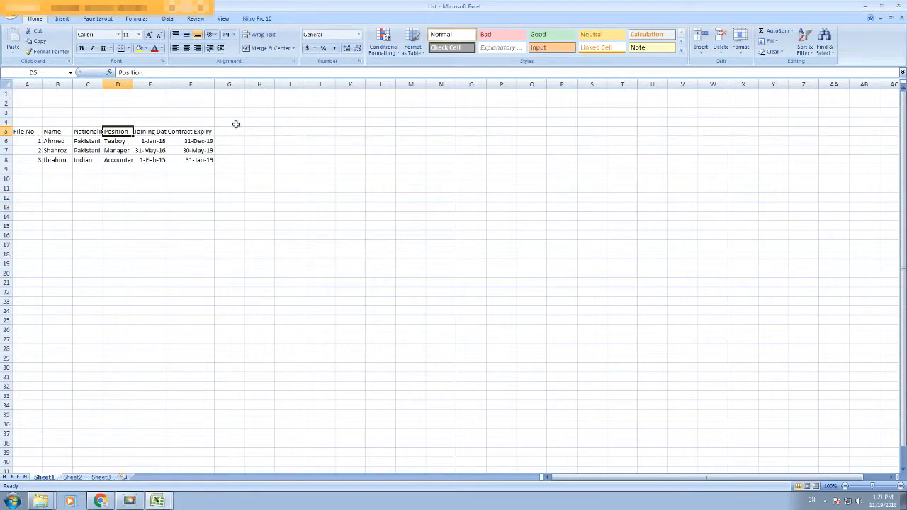
click(232, 130)
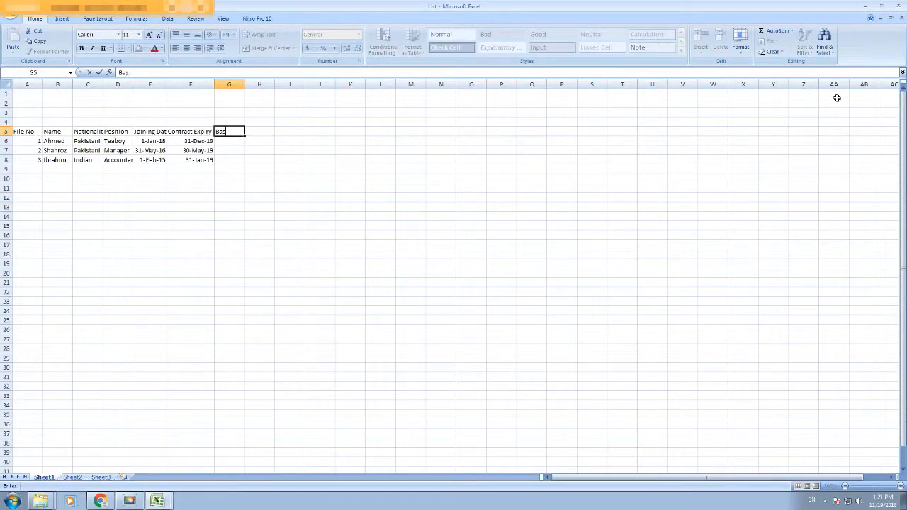
key(Tab)
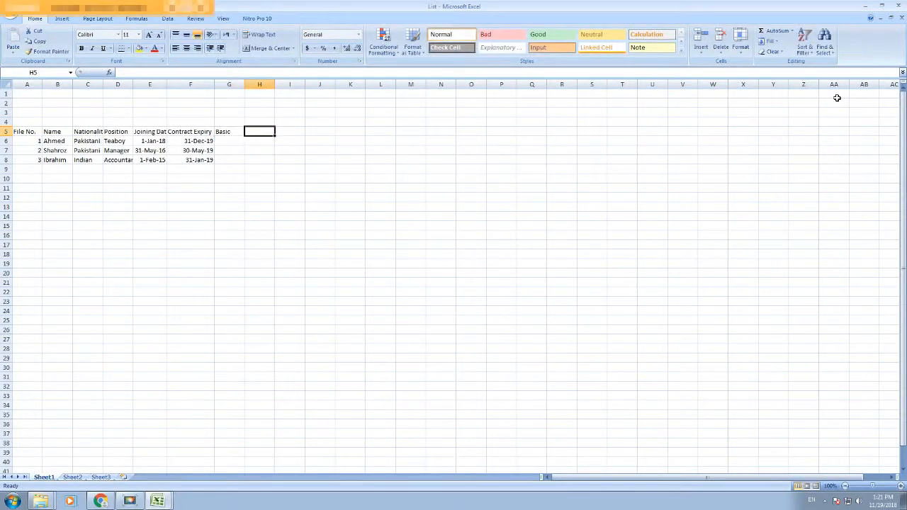
text(Housing)
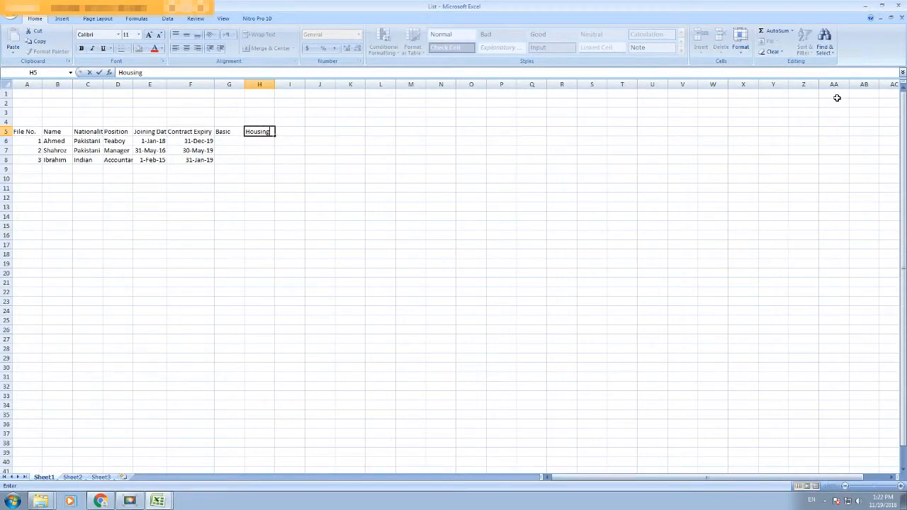
key(Tab)
text(T)
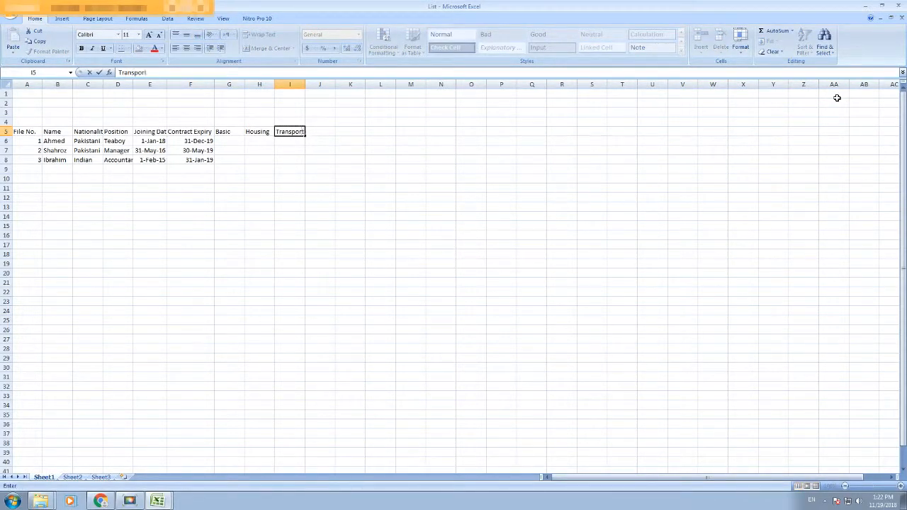
click(515, 177)
Step: Enter the first two employees' amounts: 1000, 500, 300 and 20000, 5000, 3000
click(238, 142)
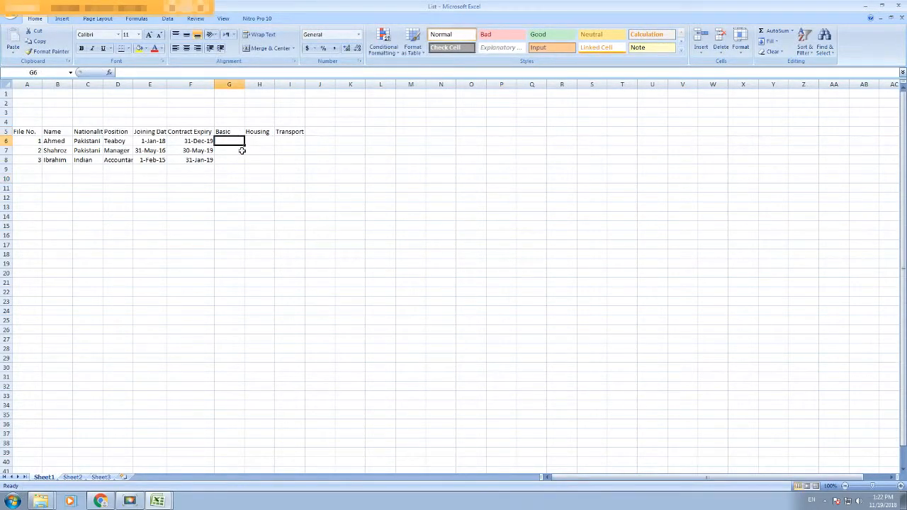
text(1000)
key(Tab)
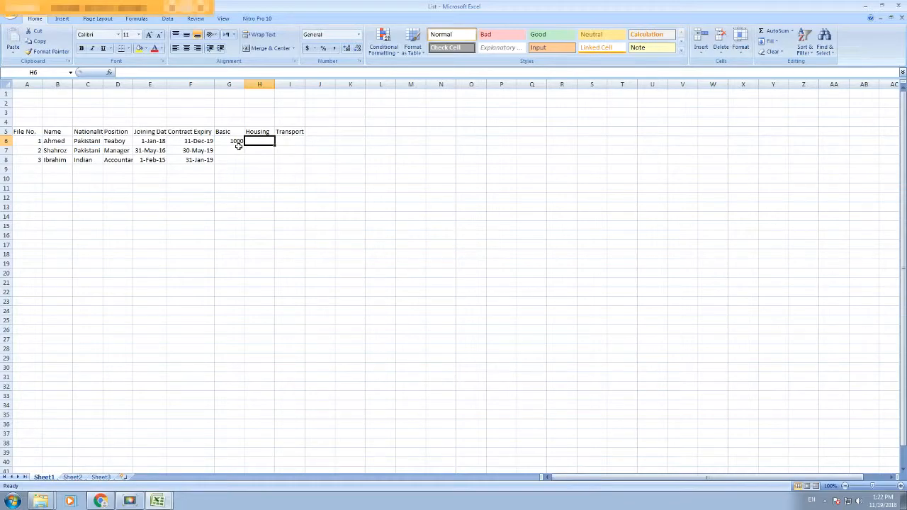
text(500)
key(Tab)
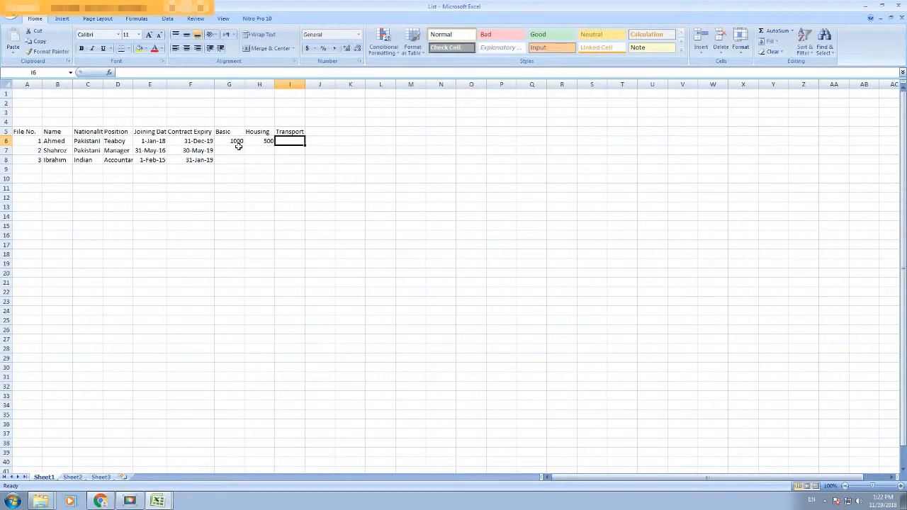
text(300)
key(Return)
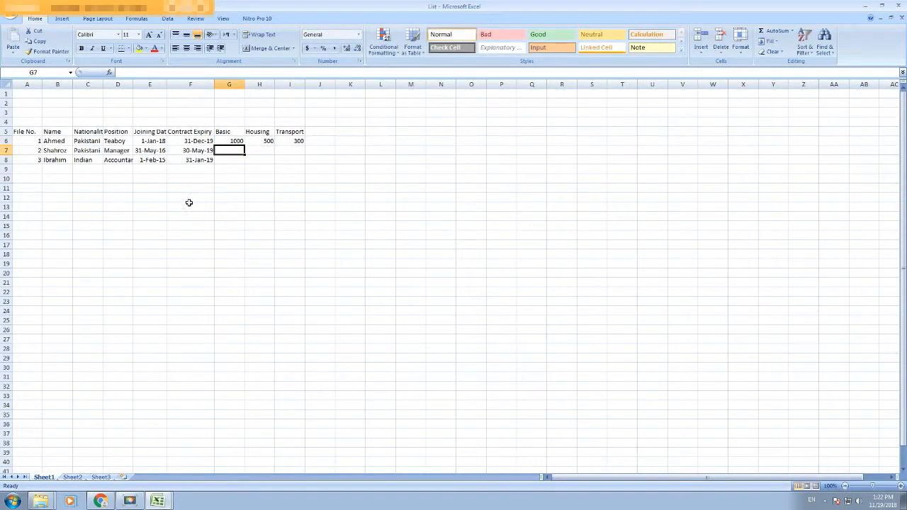
text(6)
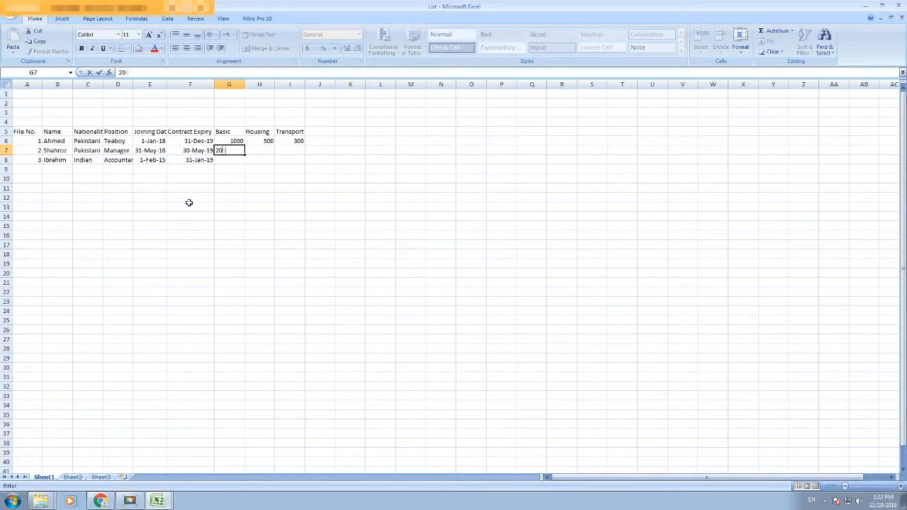
text(0000)
key(Tab)
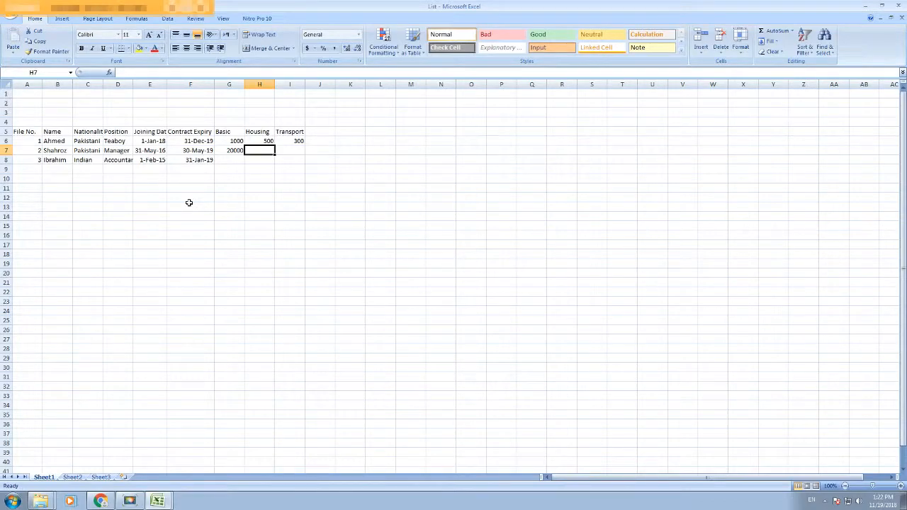
text(5000)
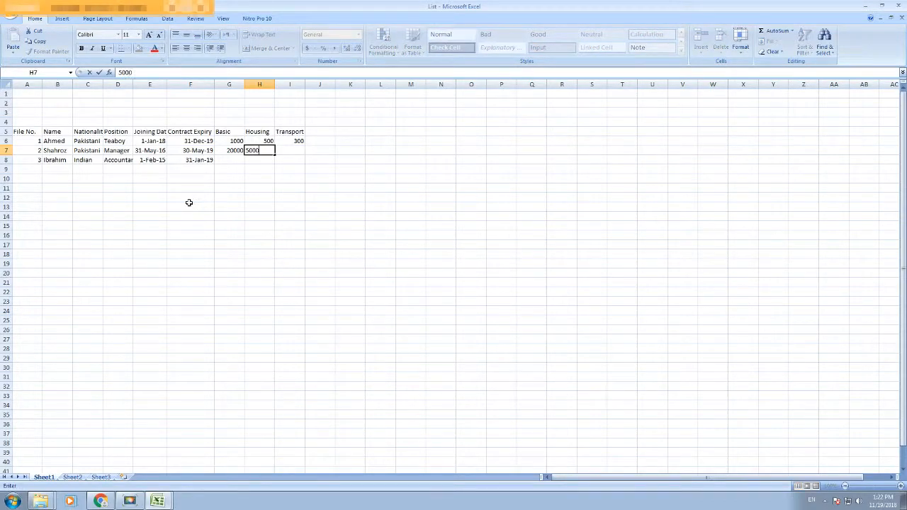
key(Tab)
text(30)
key(Return)
Step: Enter the third employee's amounts: Basic 5000, Housing 400, Transport 325
key(Left)
key(Left)
text(5)
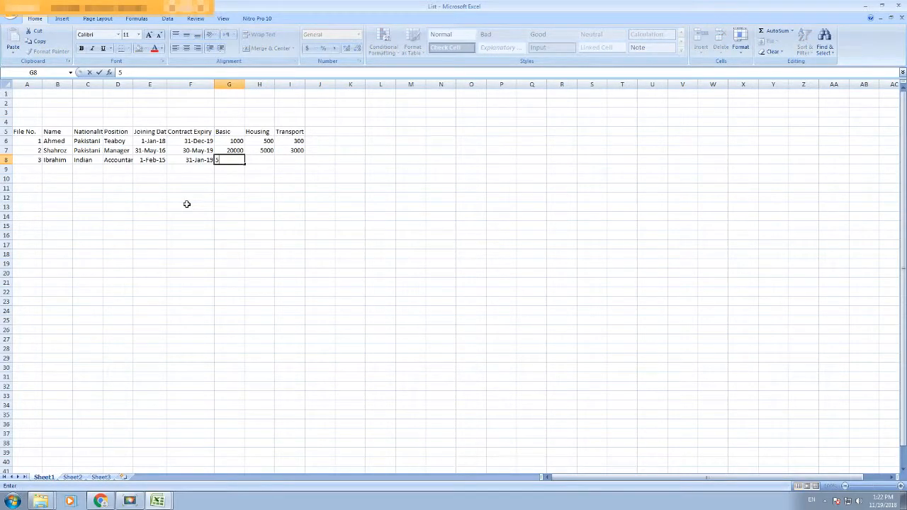
text(000)
key(Tab)
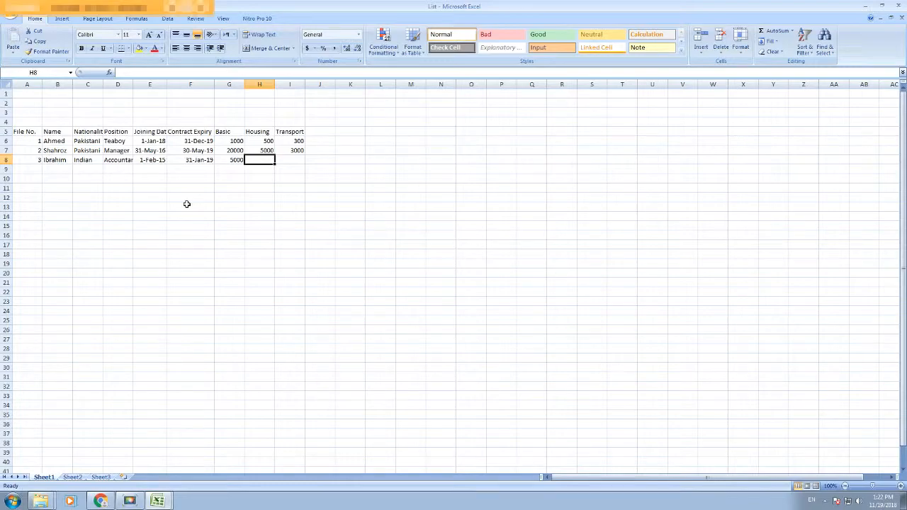
text(400)
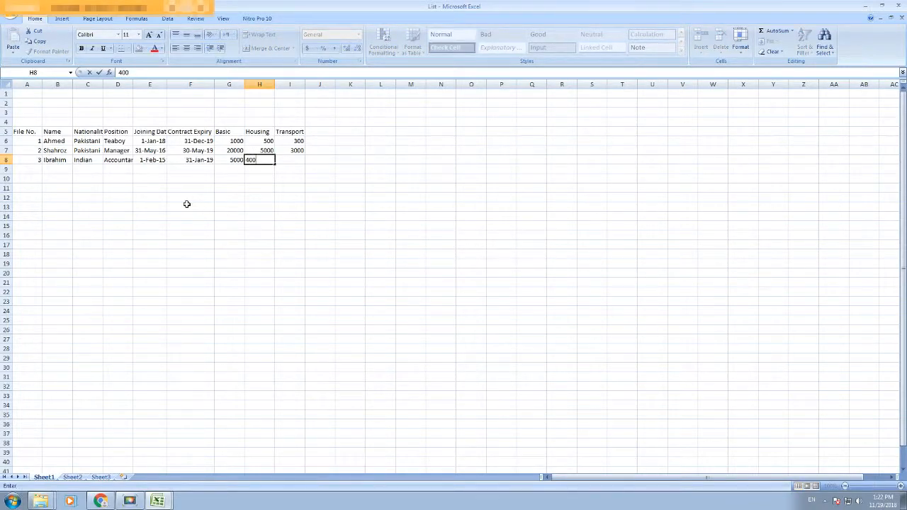
key(Tab)
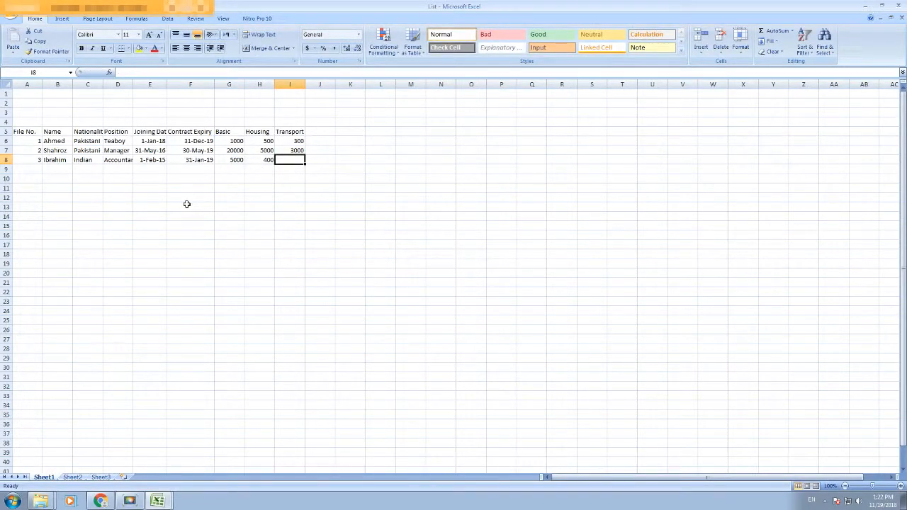
text(325)
key(Tab)
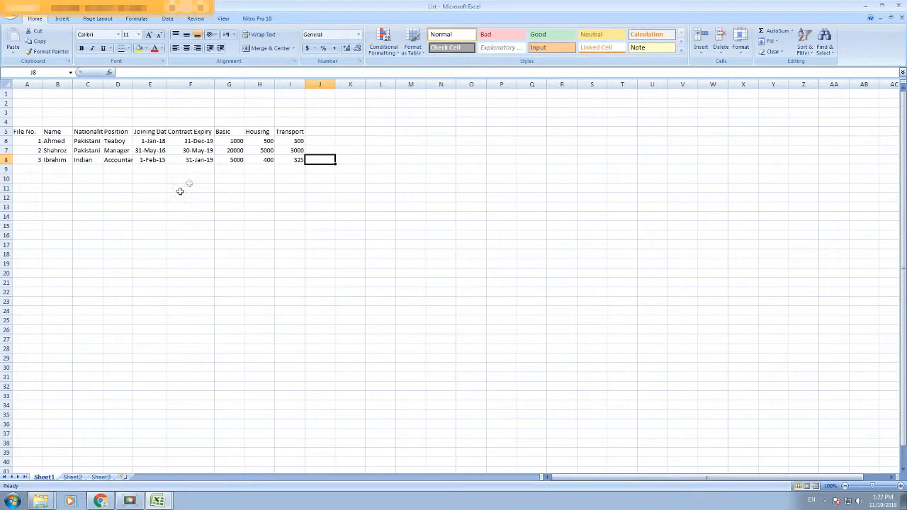
Step: Format the salary amounts as Number with 0 decimals and a 1000 separator
drag(274, 144, 234, 160)
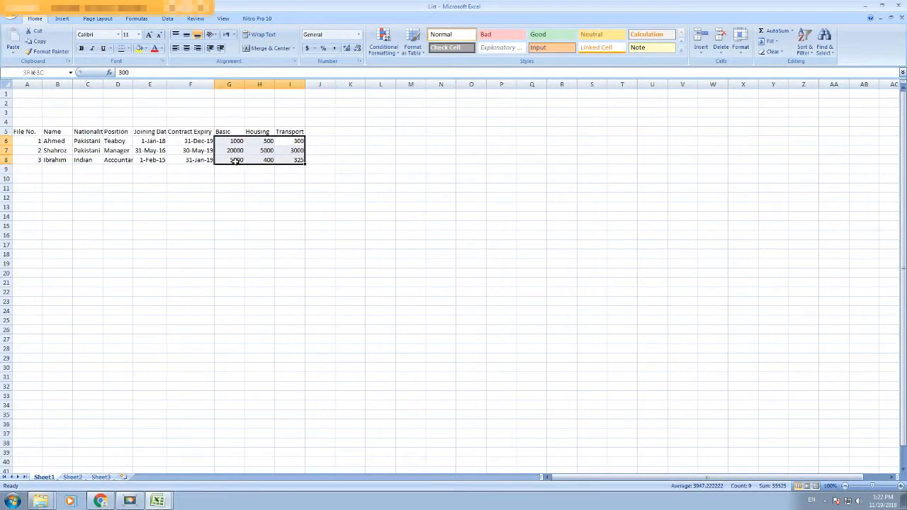
right_click(235, 160)
click(261, 274)
click(170, 209)
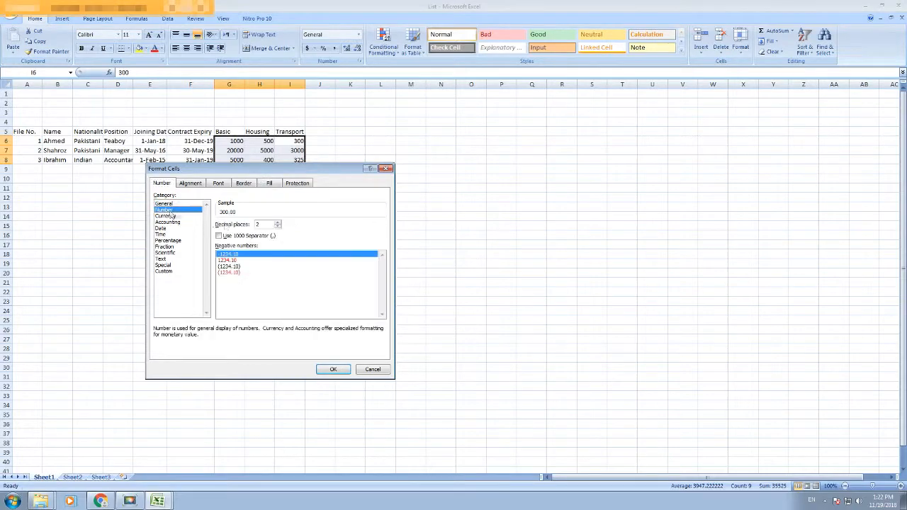
click(238, 236)
click(277, 228)
click(277, 228)
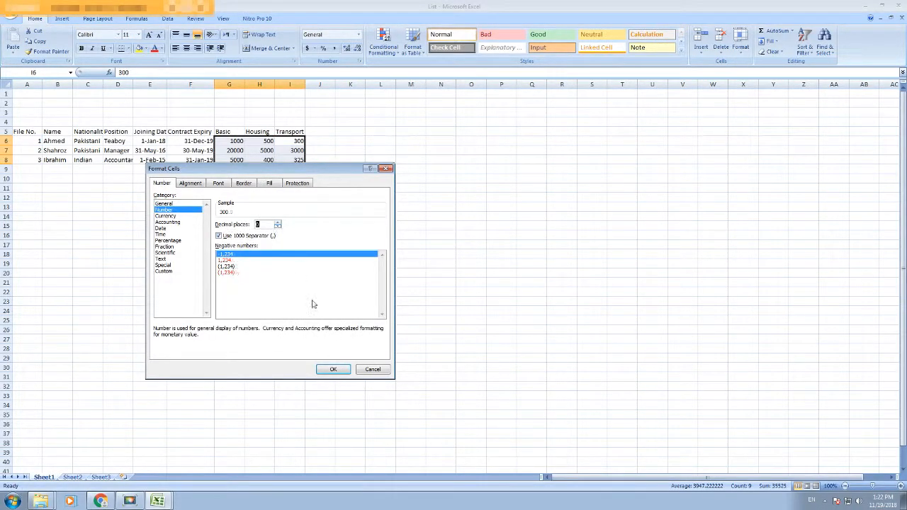
click(333, 369)
click(320, 348)
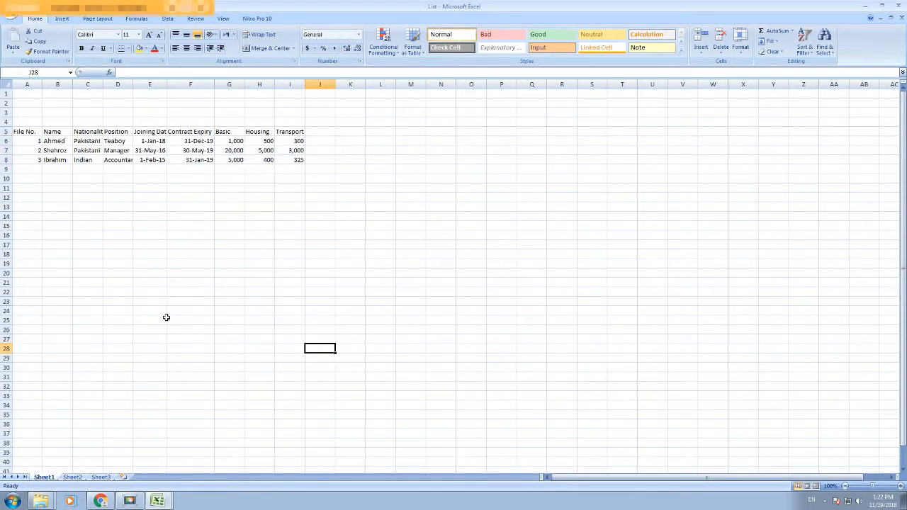
Step: Switch back to the Payslip workbook from the taskbar
click(158, 500)
click(156, 465)
click(207, 310)
click(100, 244)
click(149, 244)
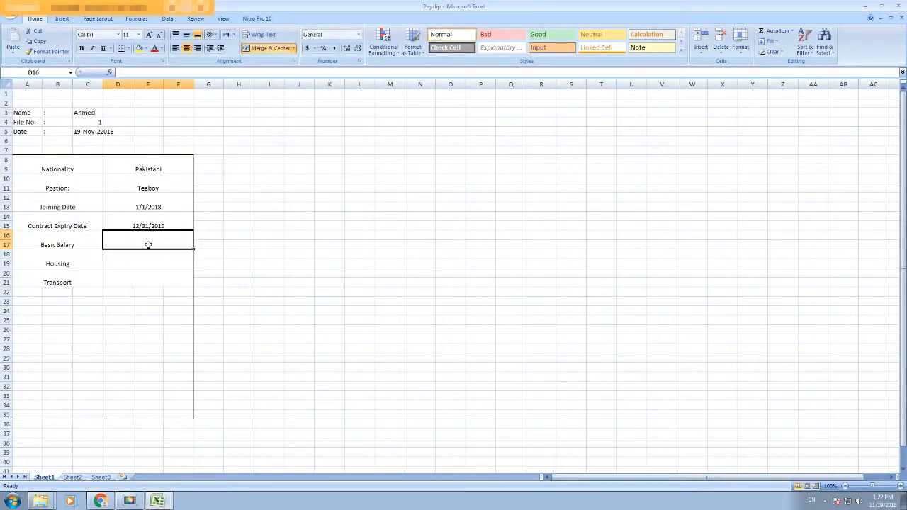
text(=vl)
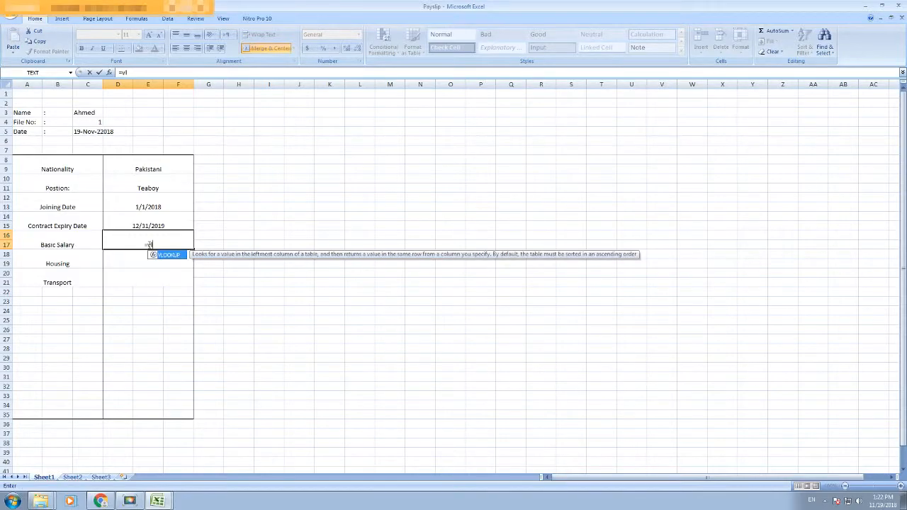
text(ook)
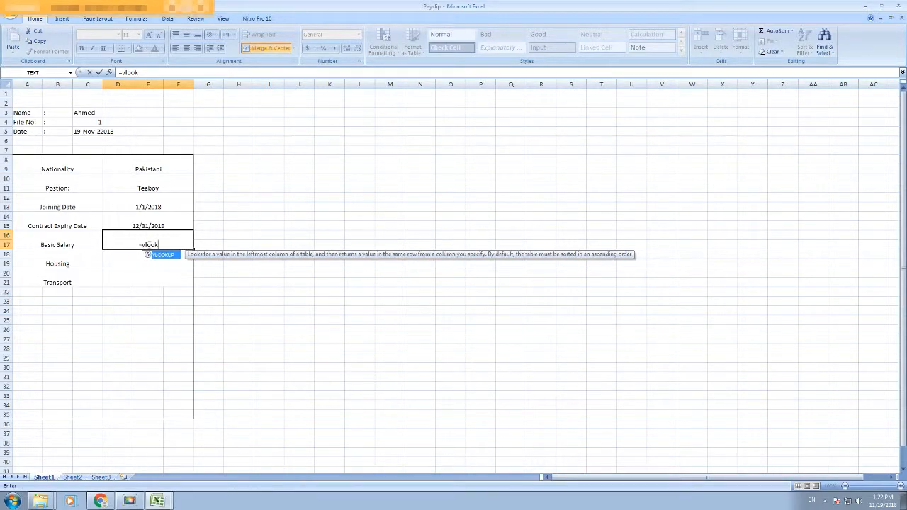
text(up()
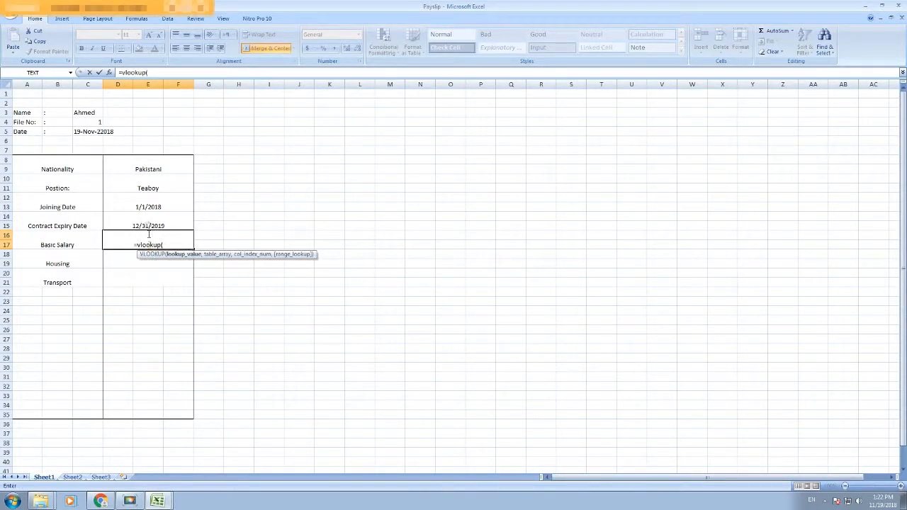
click(84, 124)
text(,)
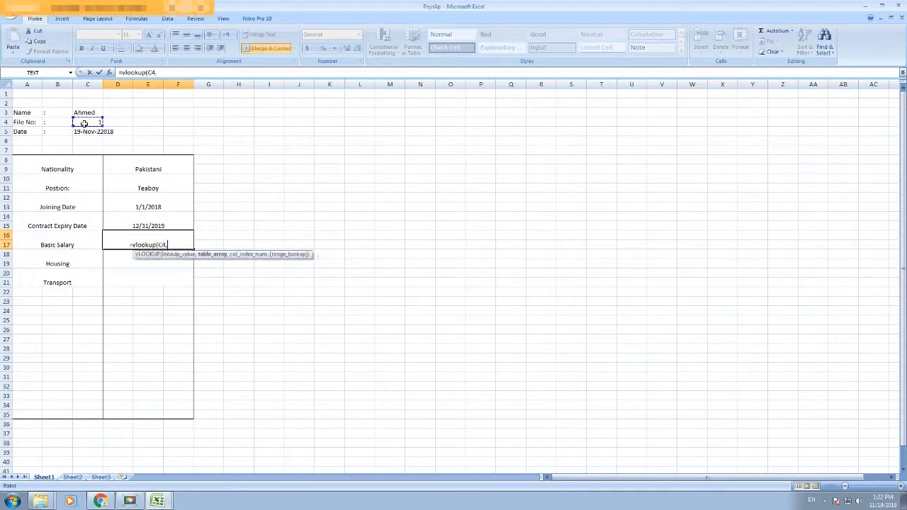
click(158, 501)
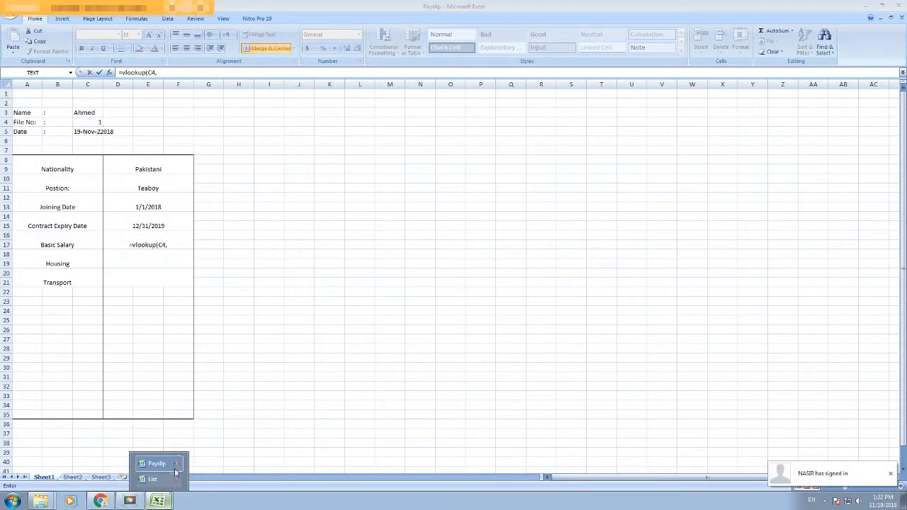
click(162, 480)
drag(27, 132, 298, 159)
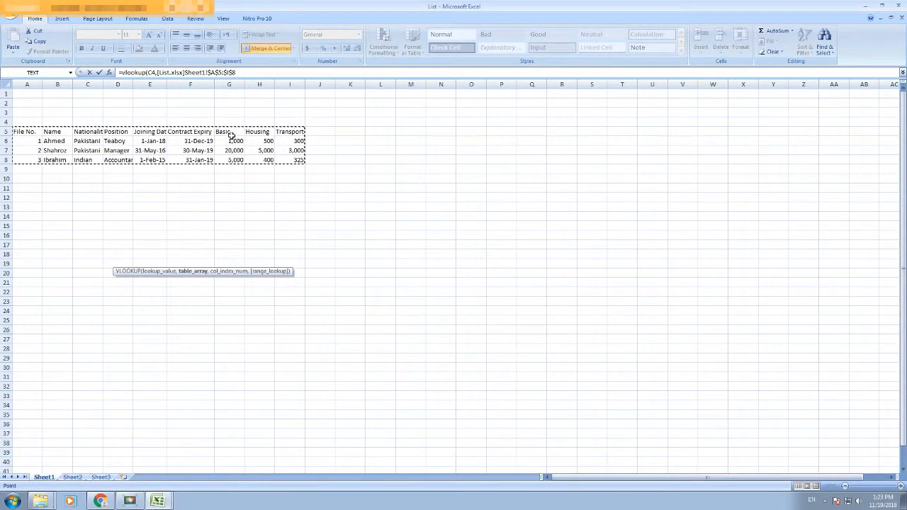
click(157, 502)
click(150, 460)
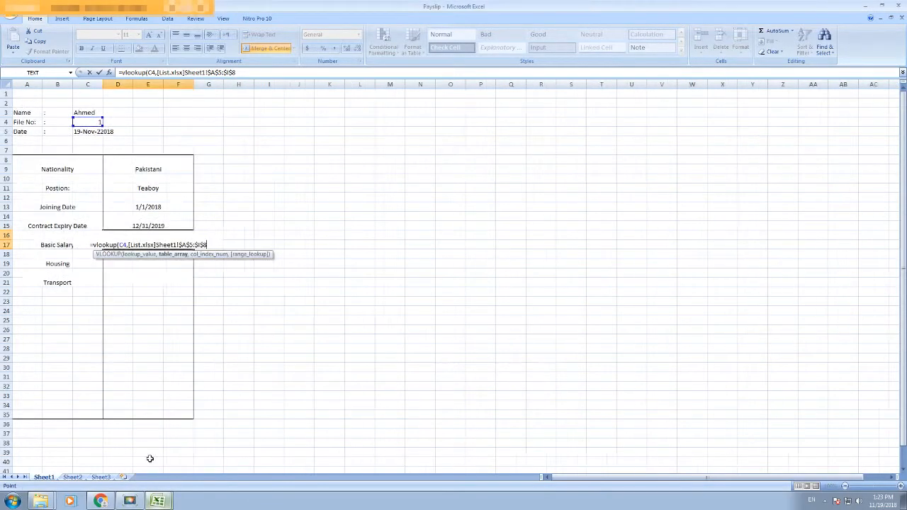
text(,7,0)
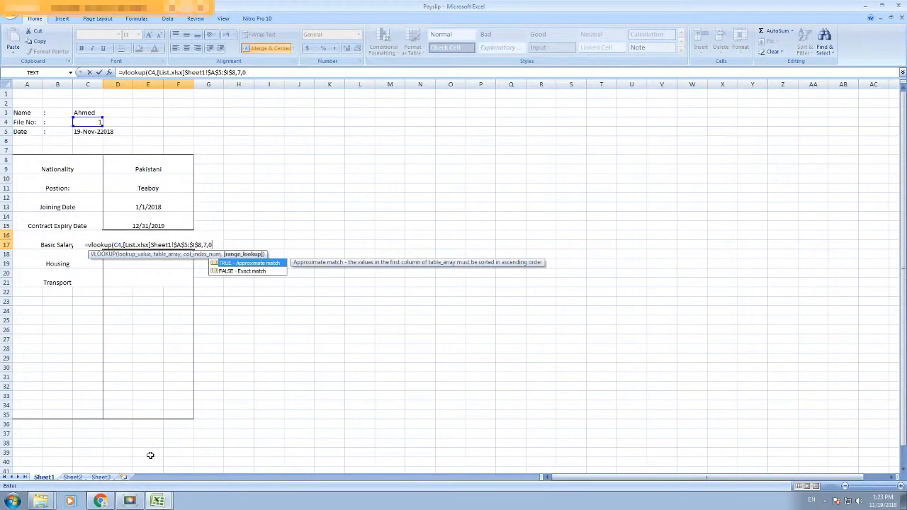
key(Return)
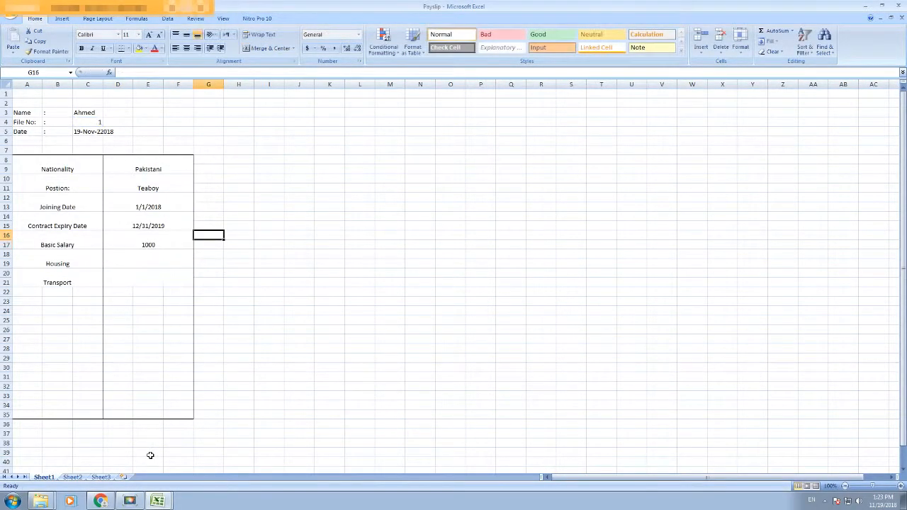
click(163, 246)
click(157, 501)
click(166, 461)
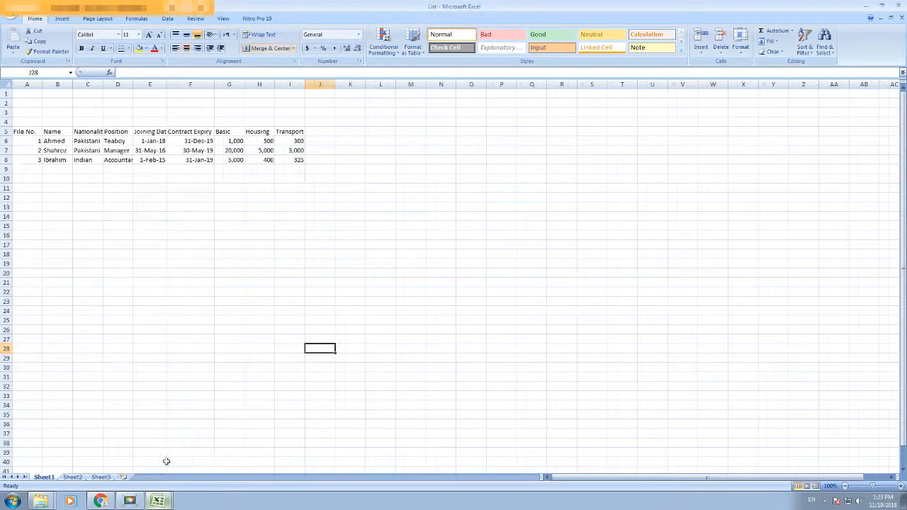
click(236, 132)
click(267, 132)
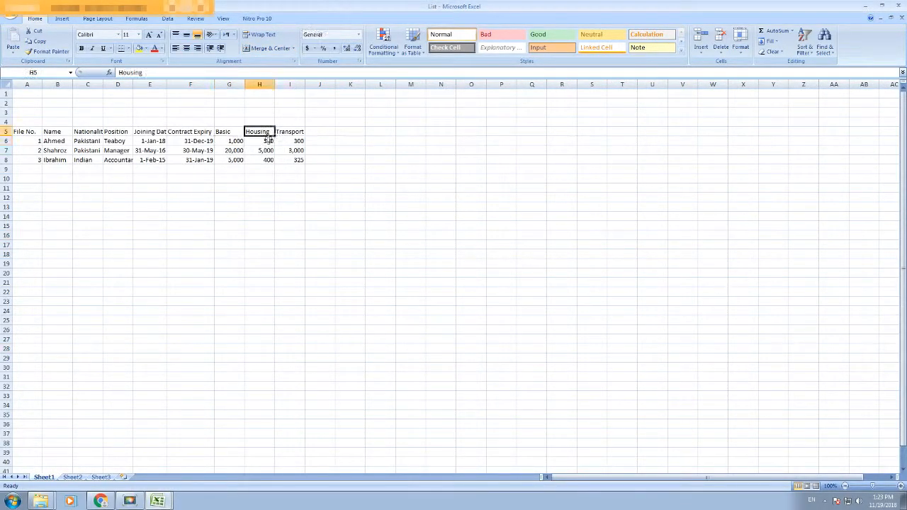
click(158, 501)
click(163, 463)
click(136, 259)
Step: Enter =VLOOKUP(C4,[List.xlsx]Sheet1!$A$5:$I$8,8,0) in D18 for Housing
text(=vl)
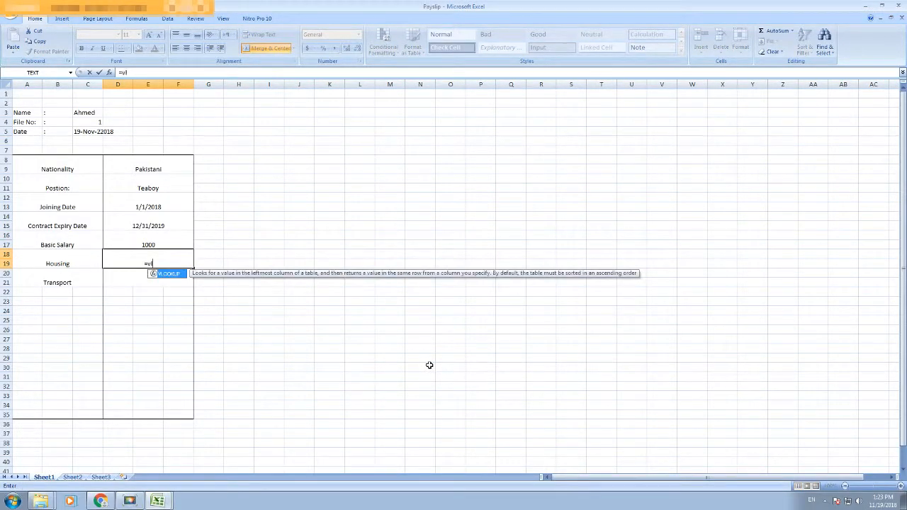
key(Tab)
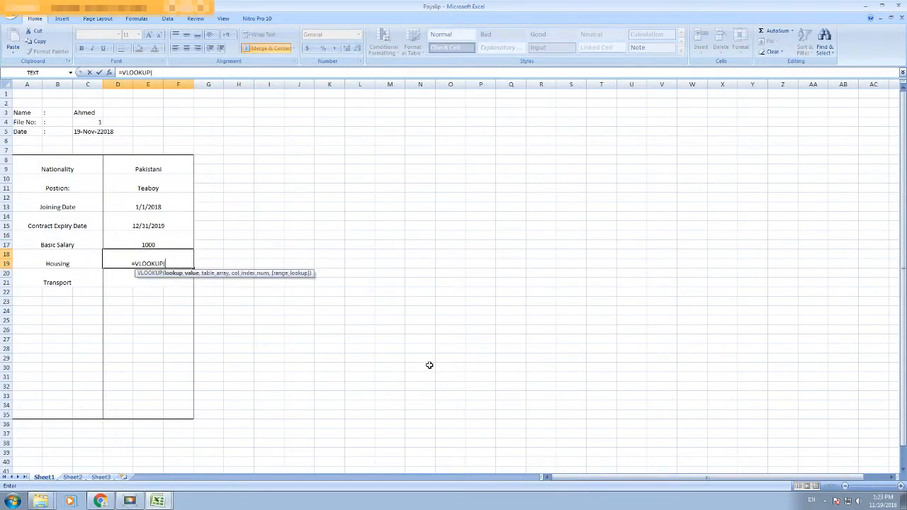
click(88, 122)
text(,)
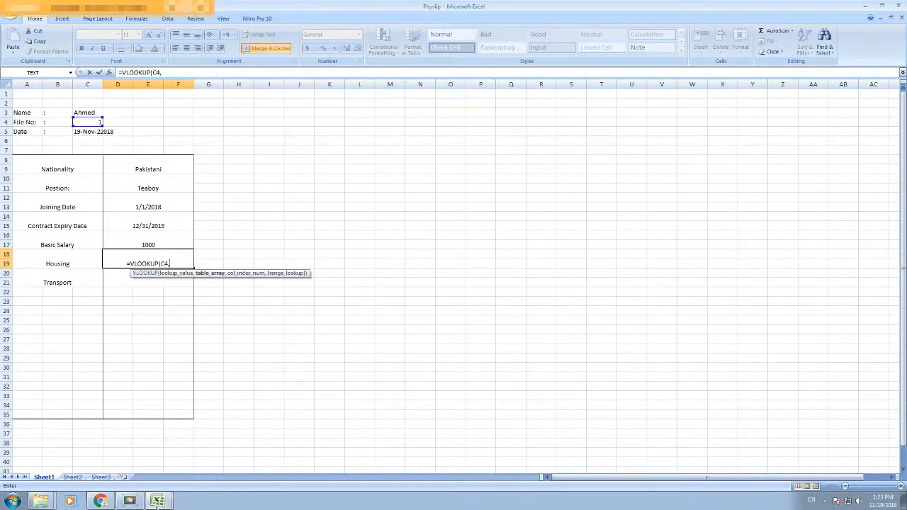
click(158, 501)
click(152, 479)
drag(23, 130, 294, 159)
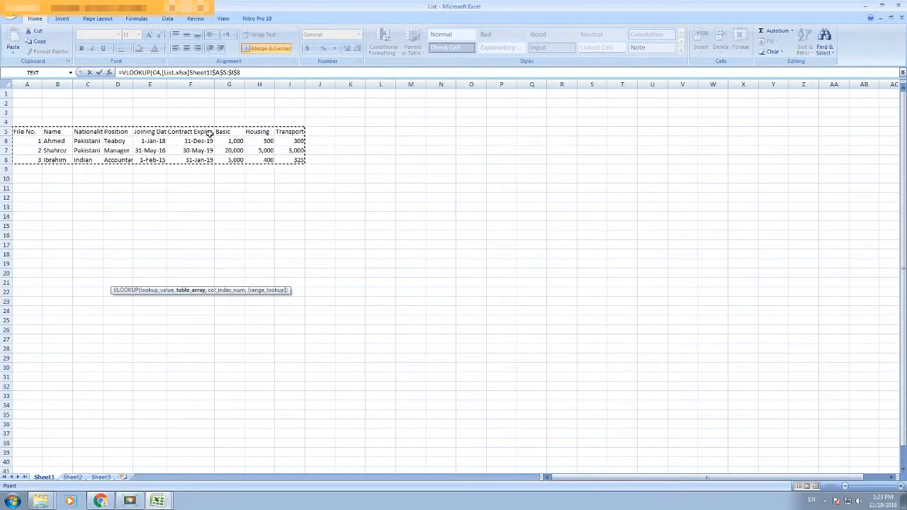
click(158, 502)
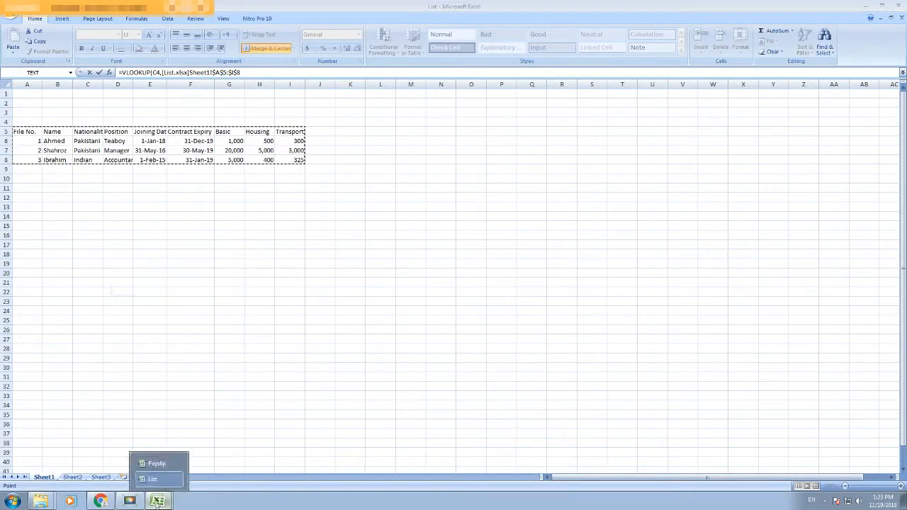
click(152, 464)
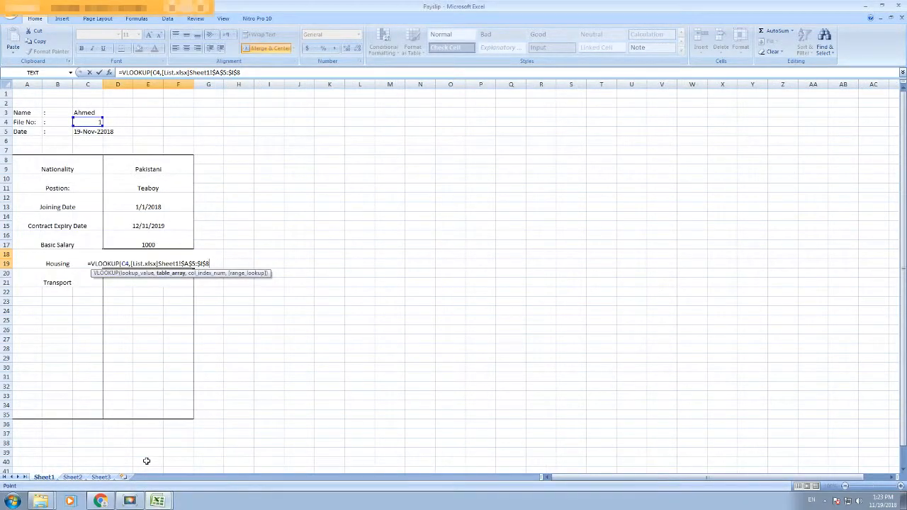
text(,8,0))
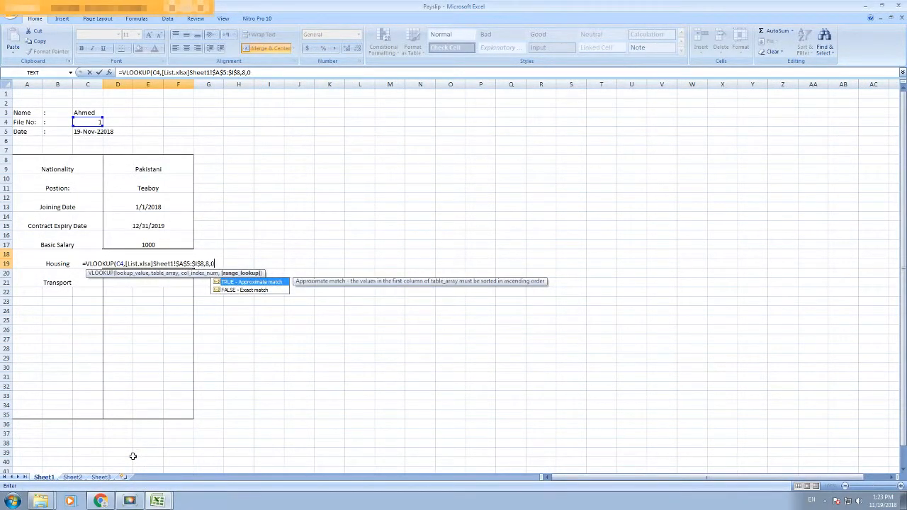
key(Return)
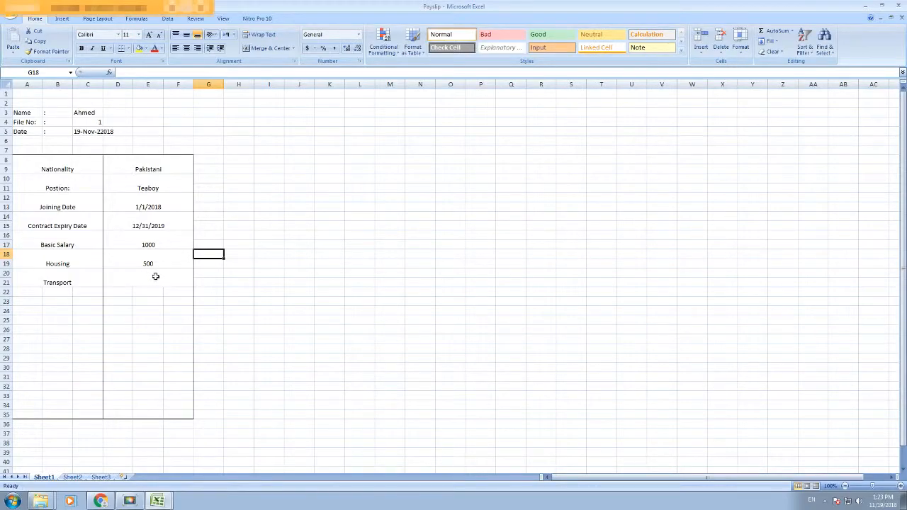
Step: Enter the same VLOOKUP with column 9 in D20 for Transport
click(44, 282)
click(146, 279)
text(=vl)
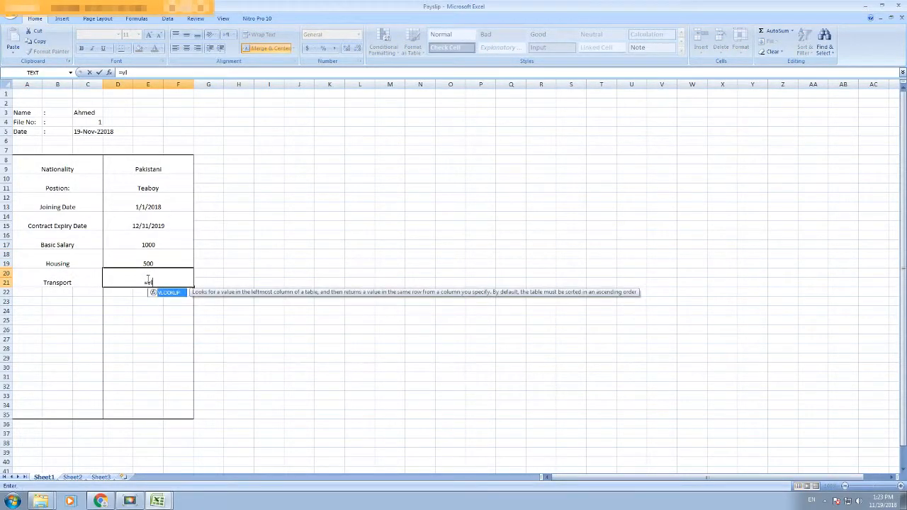
key(Tab)
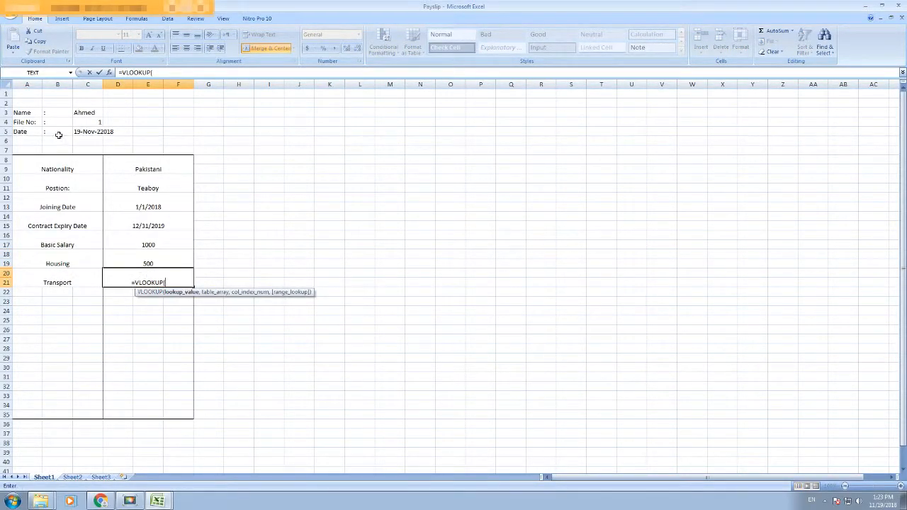
click(95, 121)
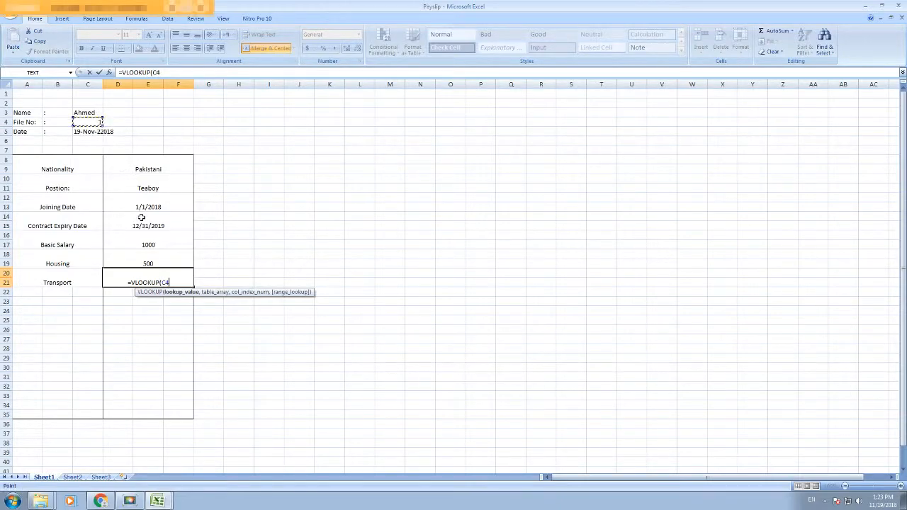
text(,)
mouse_move(158, 501)
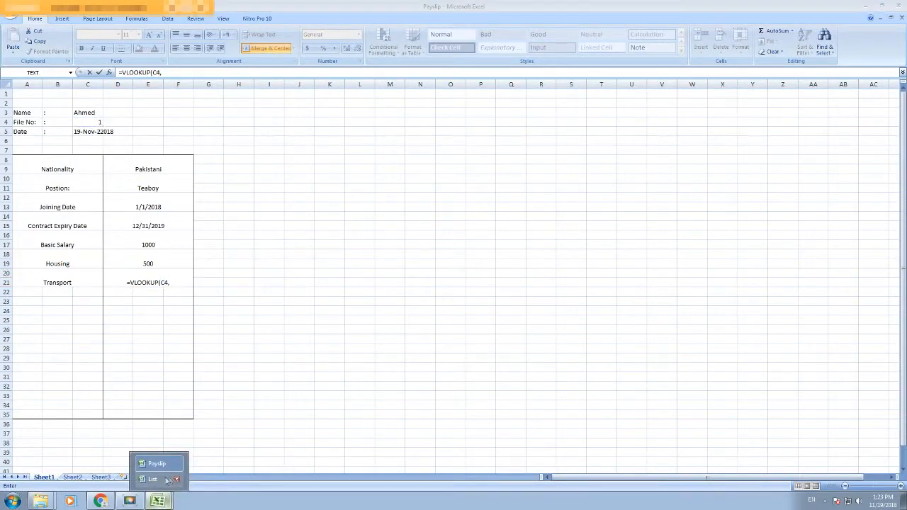
click(160, 479)
drag(28, 132, 291, 161)
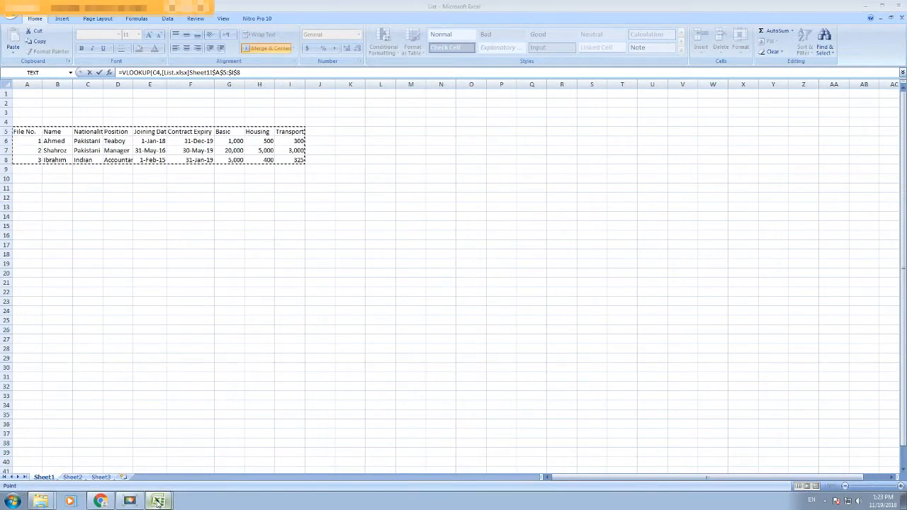
mouse_move(158, 501)
click(160, 464)
text(,9,0)
key(Return)
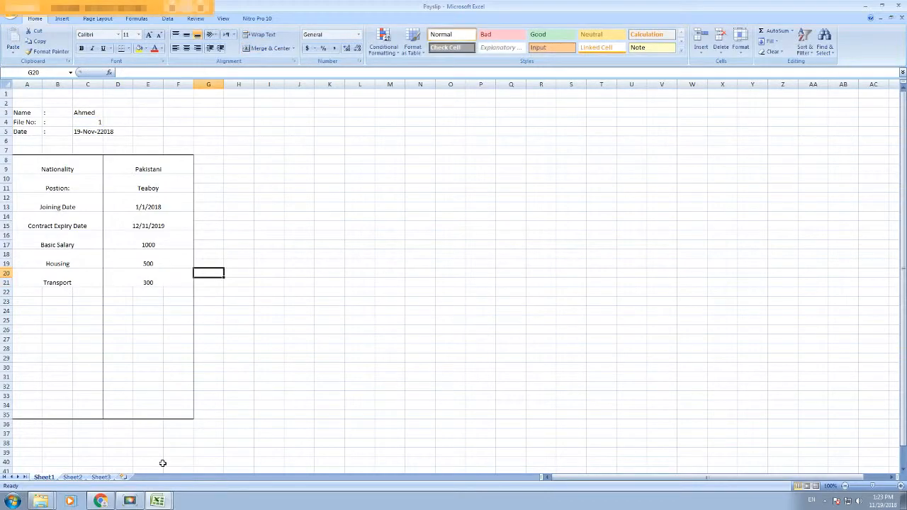
Step: Left-align File No, set it to 2, and correct the date's year to 19-Nov-18
click(91, 122)
click(174, 50)
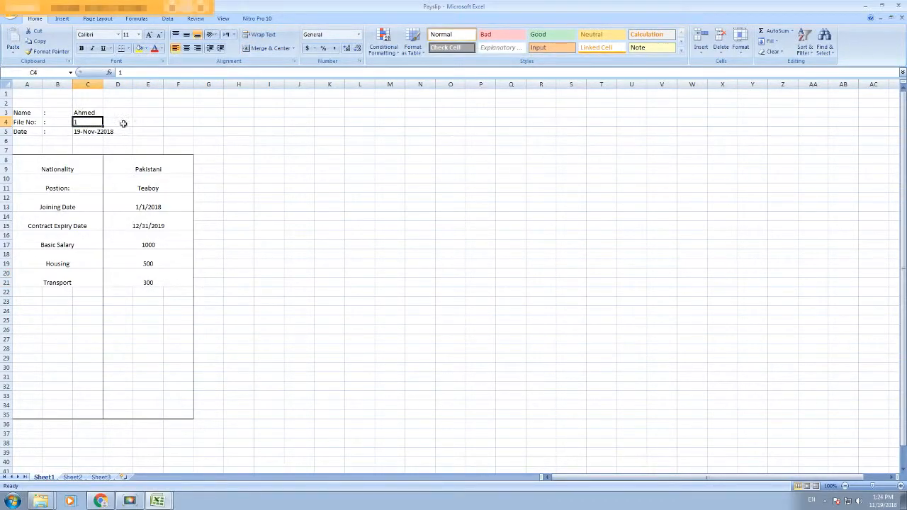
text(2)
key(Return)
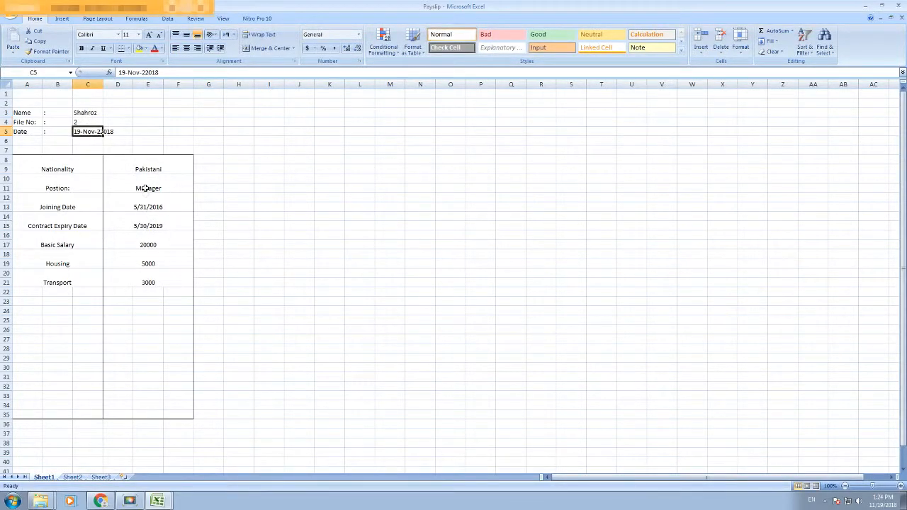
click(144, 74)
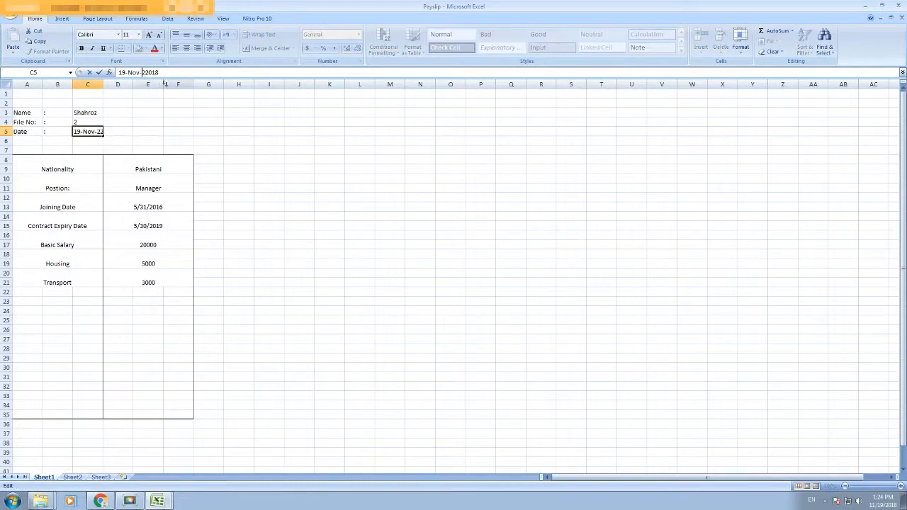
key(BackSpace)
click(245, 166)
Step: Check each lookup result on the payslip, then test File No 3
click(91, 116)
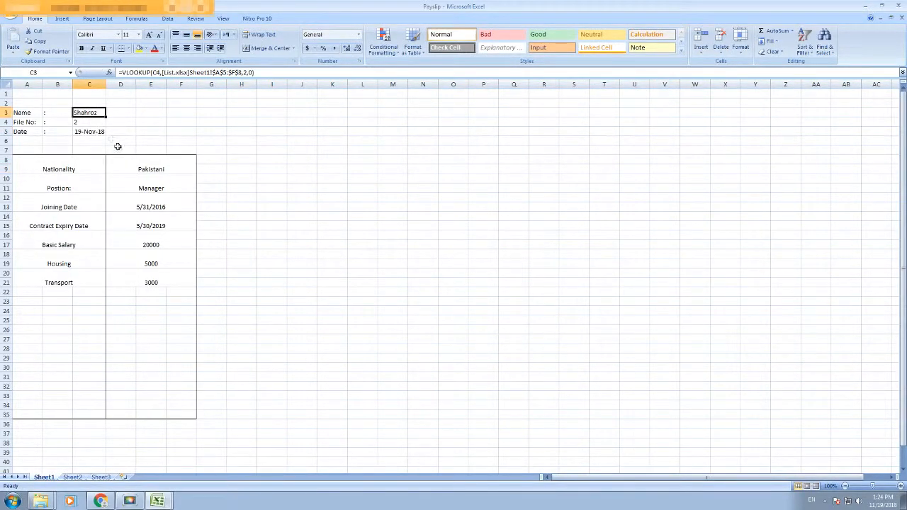
click(157, 168)
click(162, 187)
click(163, 205)
click(150, 244)
click(157, 264)
click(158, 281)
click(85, 124)
text(3)
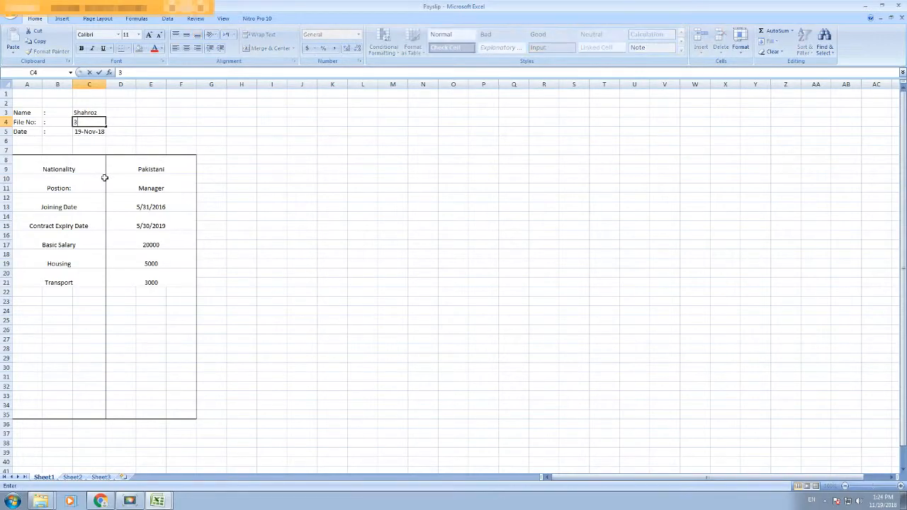
key(Return)
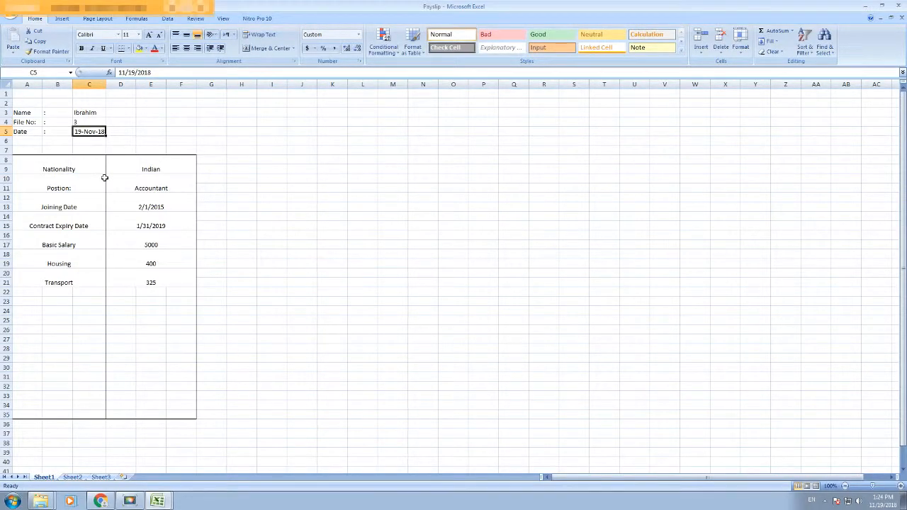
Step: Close the List workbook, saving its changes
mouse_move(157, 502)
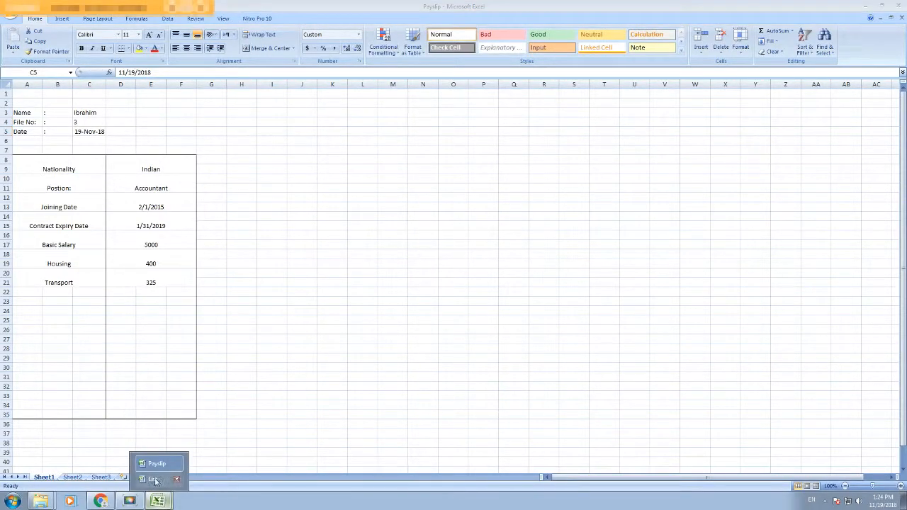
click(160, 479)
click(320, 178)
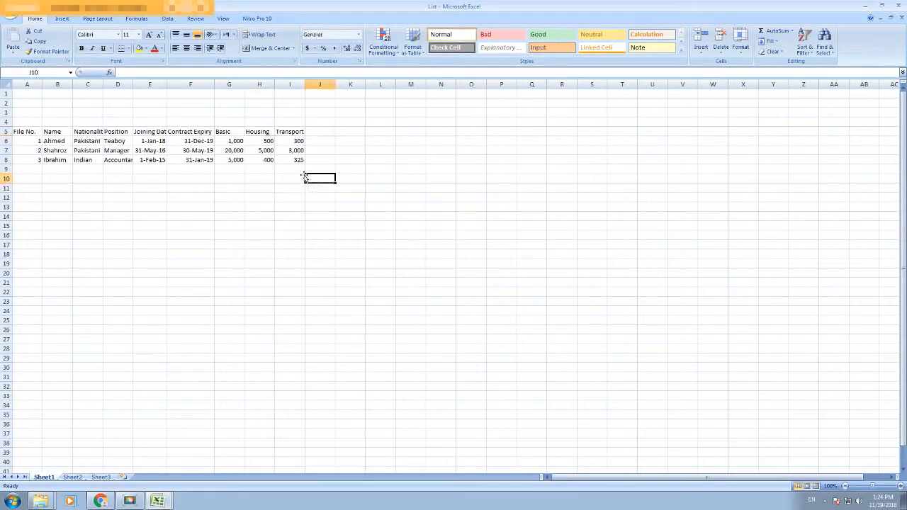
click(901, 18)
click(425, 274)
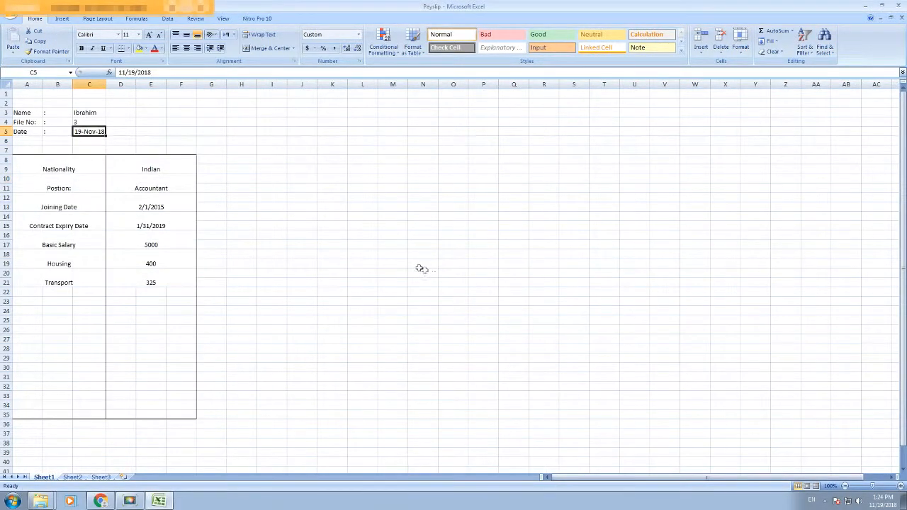
Step: Test File Nos 2, 1 and nonexistent 5, then restore File No 1
click(75, 123)
text(2)
key(Return)
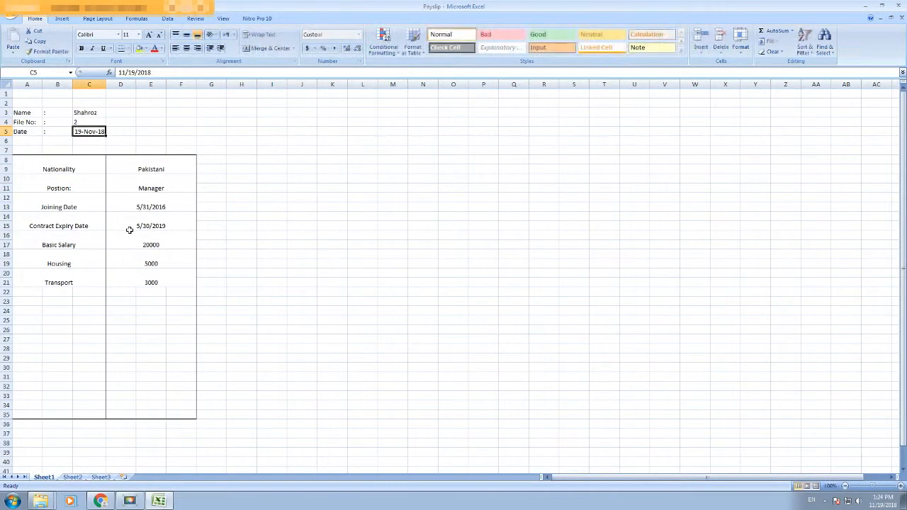
click(82, 122)
text(1)
key(Return)
click(83, 122)
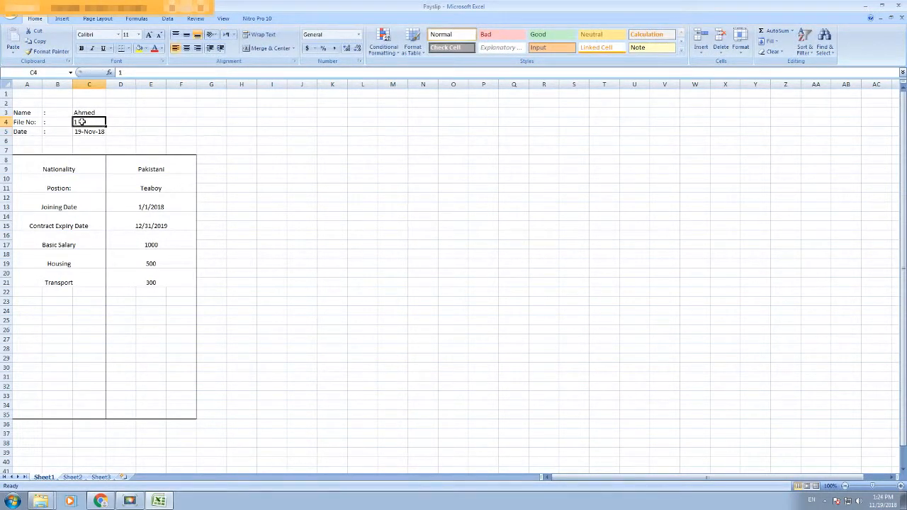
text(5)
key(Return)
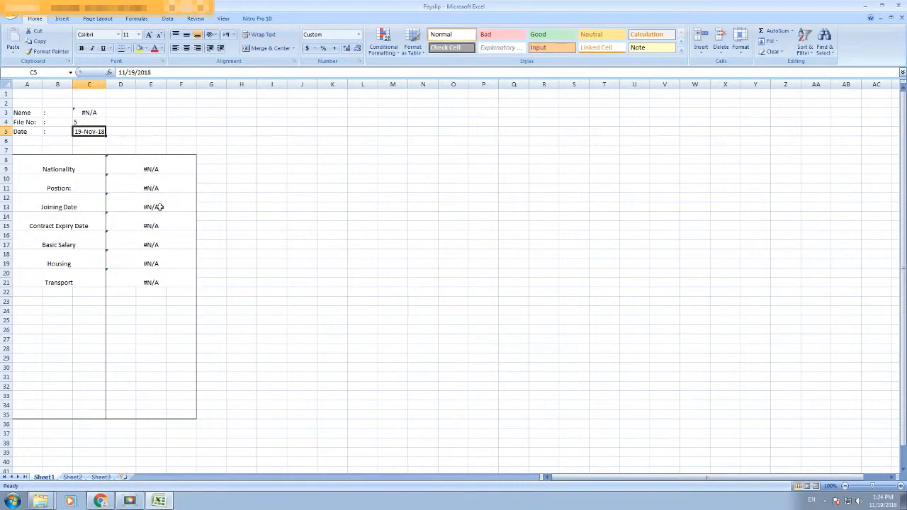
click(82, 122)
text(1)
key(Return)
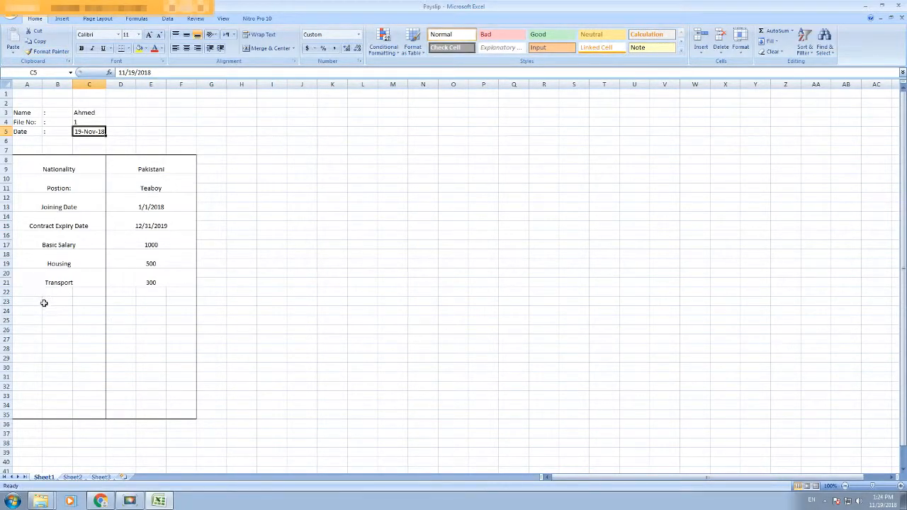
drag(41, 291, 77, 299)
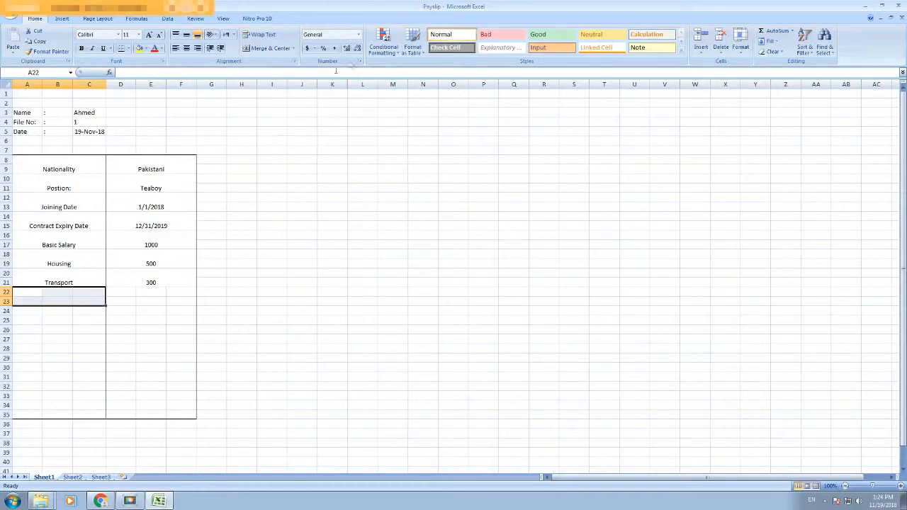
Step: Merge A22:C23 and D22:F23 and label the row 'Bank Account'
click(268, 48)
drag(149, 297, 174, 300)
click(262, 48)
click(76, 294)
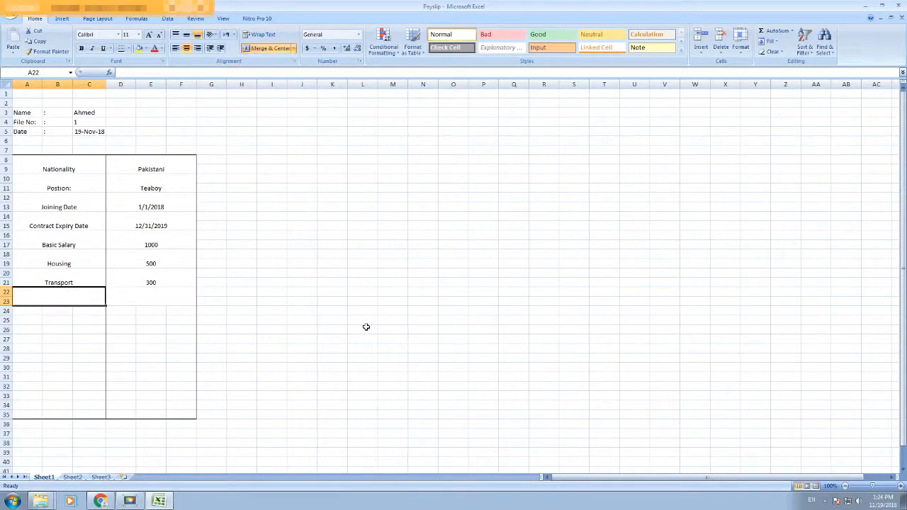
text(P)
key(BackSpace)
text(Bank Account)
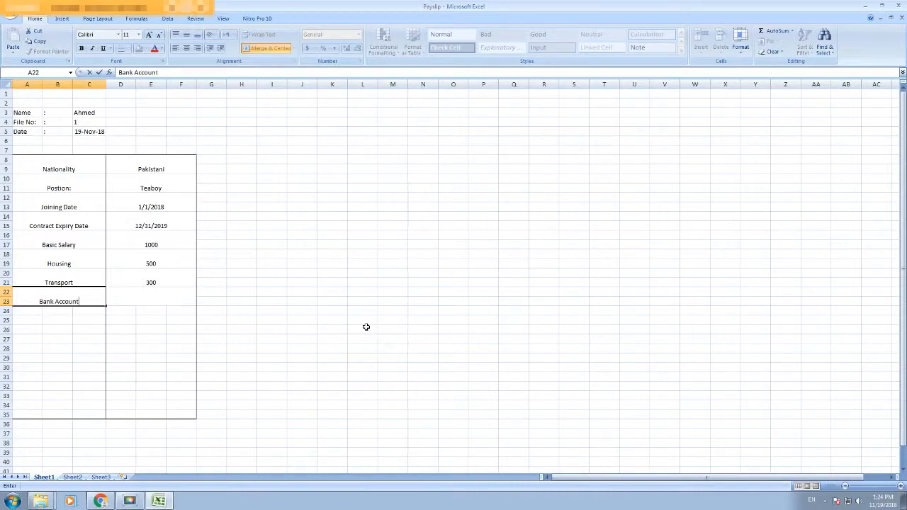
key(Tab)
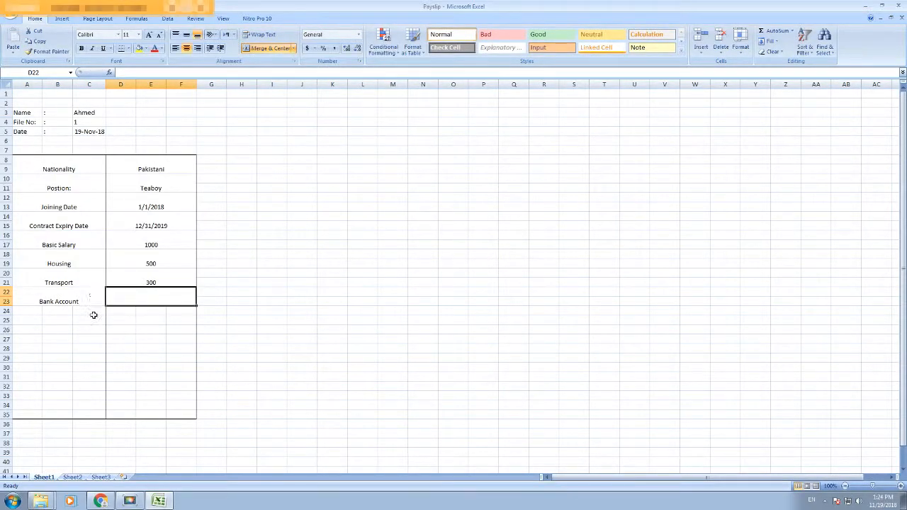
Step: Add a trial 'Working Days' row at A24 with merged value cells, then clear its label
drag(26, 313, 94, 323)
click(131, 312)
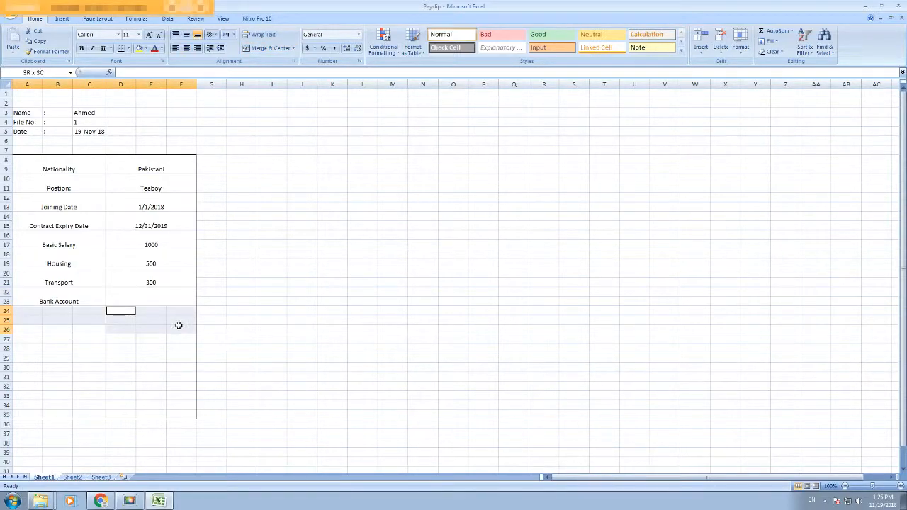
click(263, 51)
click(95, 322)
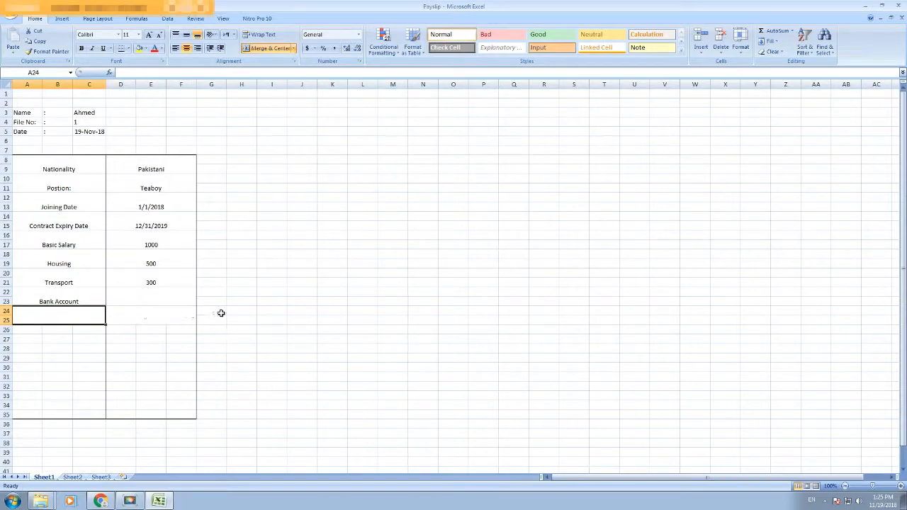
text(Working Days)
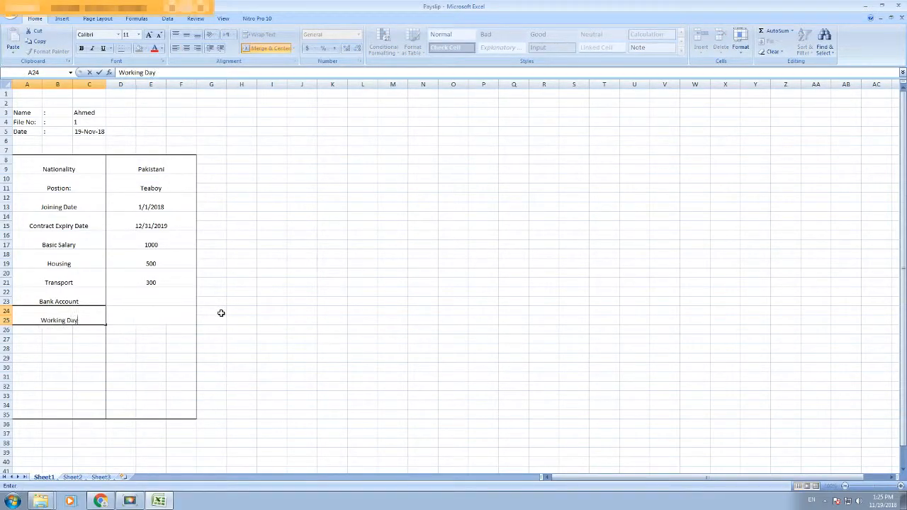
key(Tab)
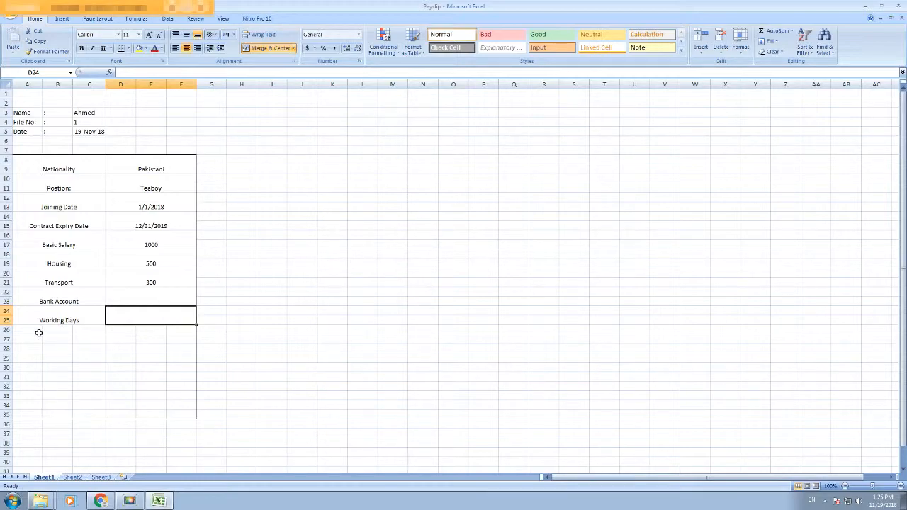
click(58, 322)
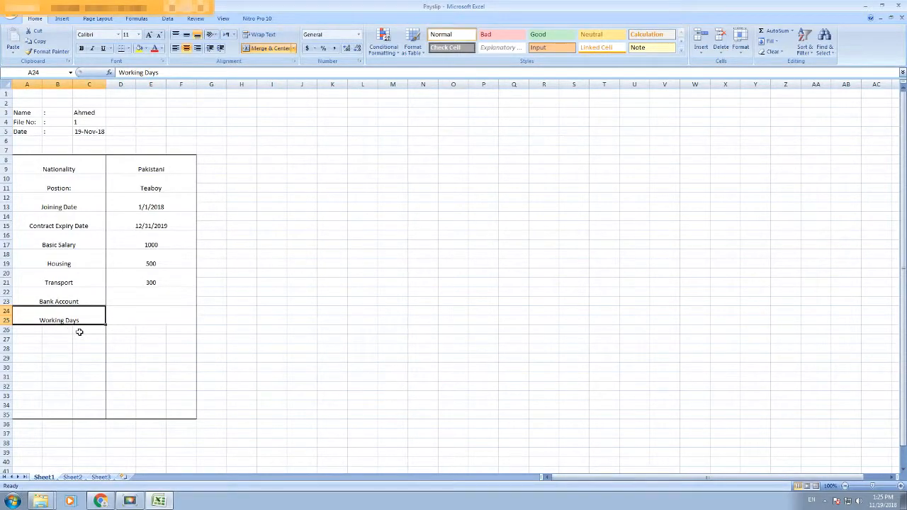
key(Delete)
click(138, 299)
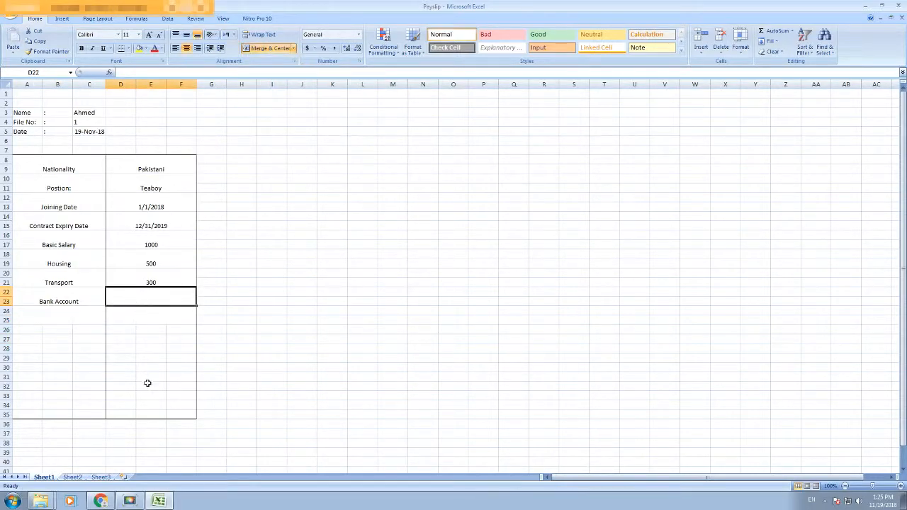
Step: Open the List workbook from Explorer and add an auto-fitted 'Bank Account' heading in J5
click(880, 18)
click(867, 5)
double_click(97, 62)
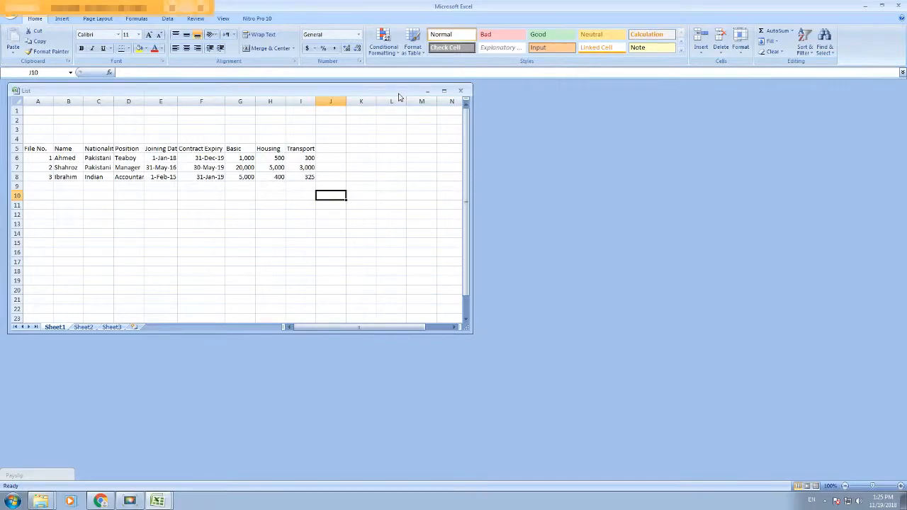
double_click(399, 96)
click(320, 132)
text(Bank Account)
key(Tab)
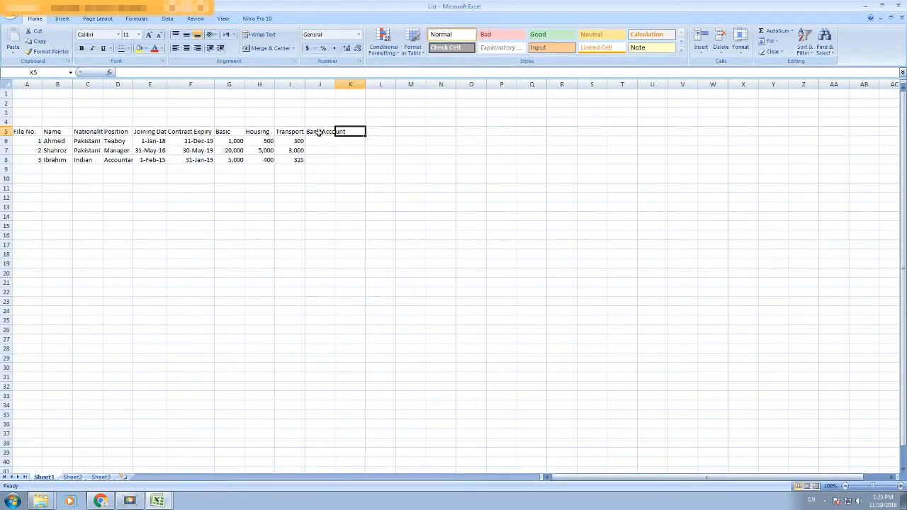
double_click(335, 85)
Step: Enter each employee's bank account number in J6:J8
click(330, 140)
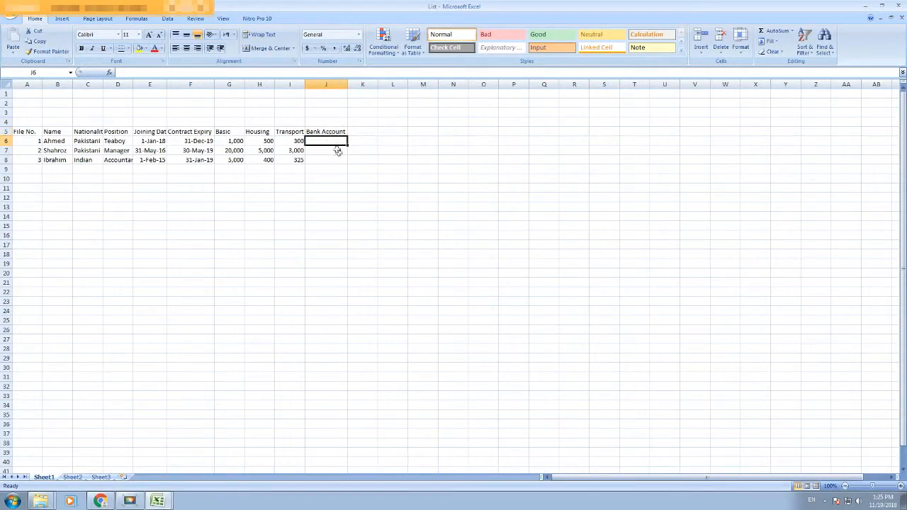
text(5)
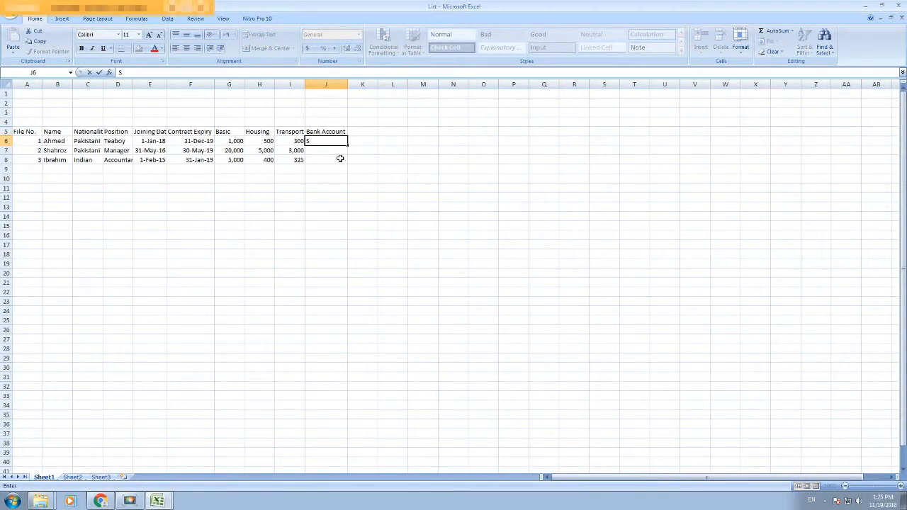
text(A123456789)
key(Tab)
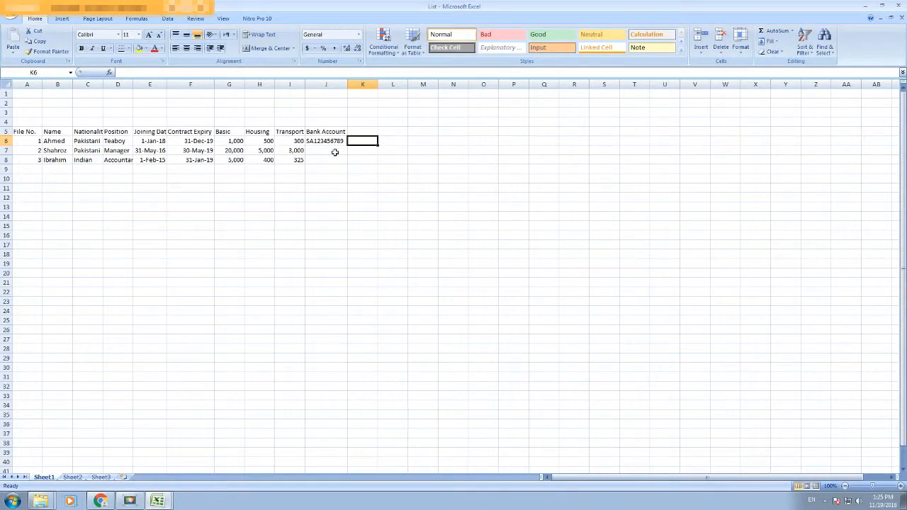
click(333, 151)
text(SA987654321)
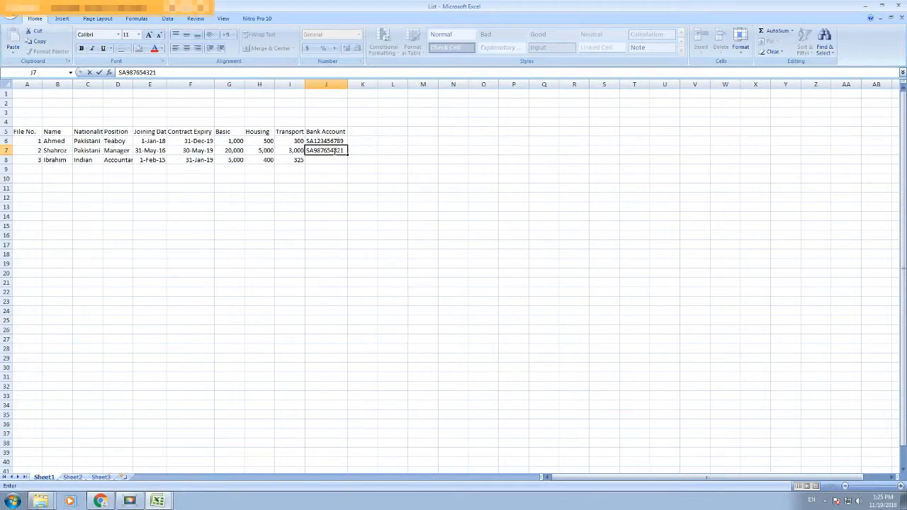
click(335, 160)
text(SA)
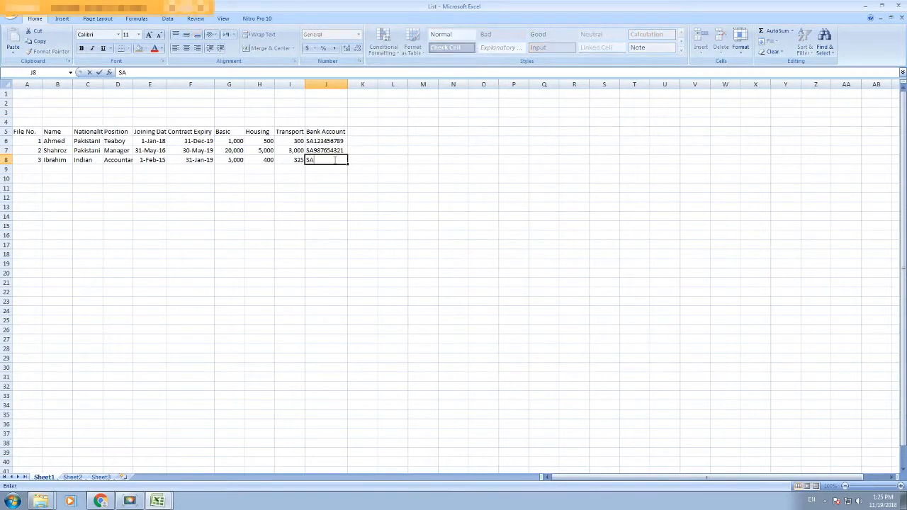
text(1122334455)
key(Tab)
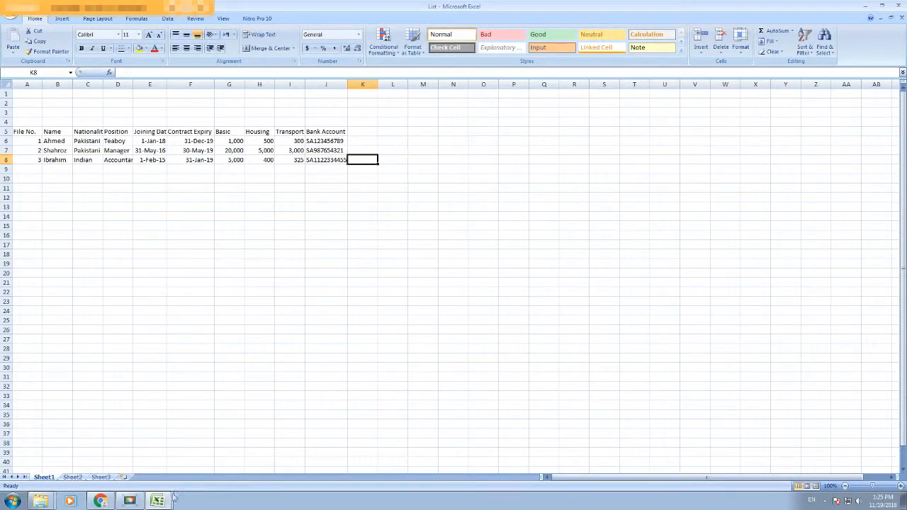
click(365, 314)
right_click(312, 261)
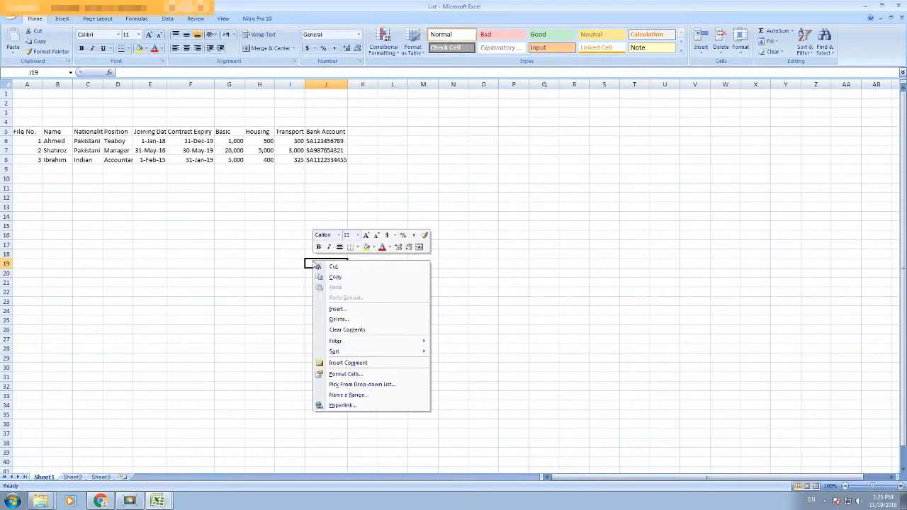
key(Escape)
Step: Start a VLOOKUP in Payslip's Bank Account cell using File No. C4 as the lookup value
mouse_move(157, 501)
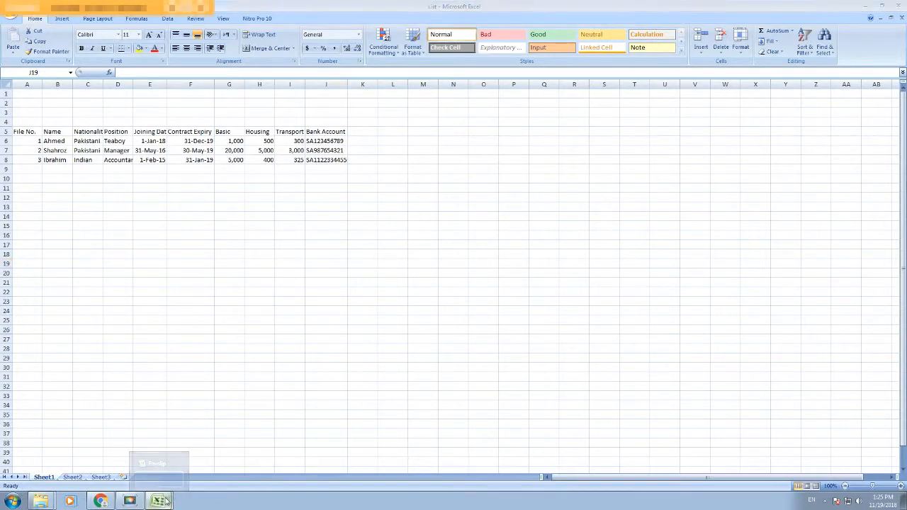
click(152, 476)
click(134, 301)
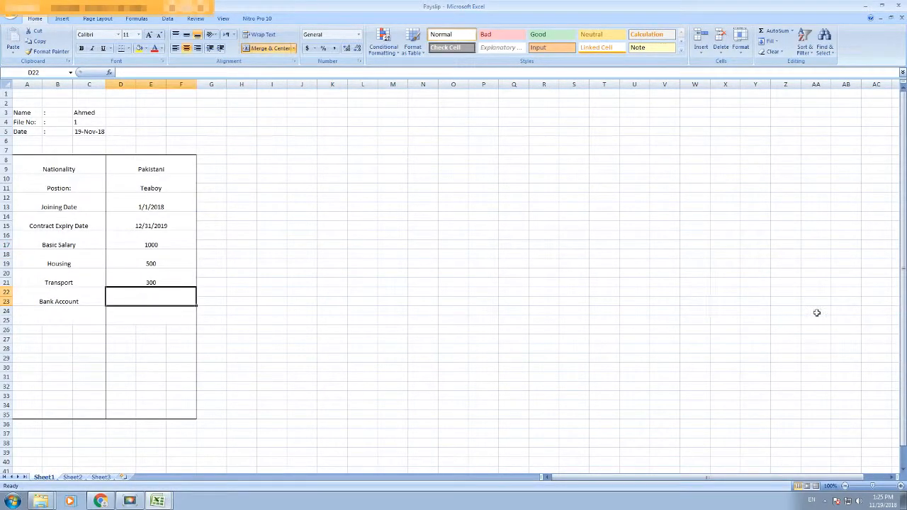
text(=VL)
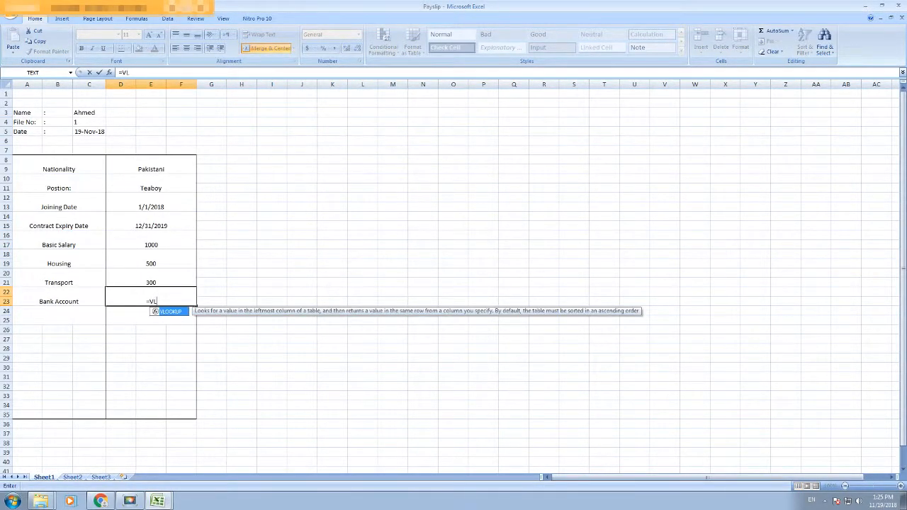
key(Tab)
click(93, 123)
text(,)
Step: Finish the formula with List's A5:J8 range, column 10 and exact match (0)
mouse_move(158, 501)
click(160, 477)
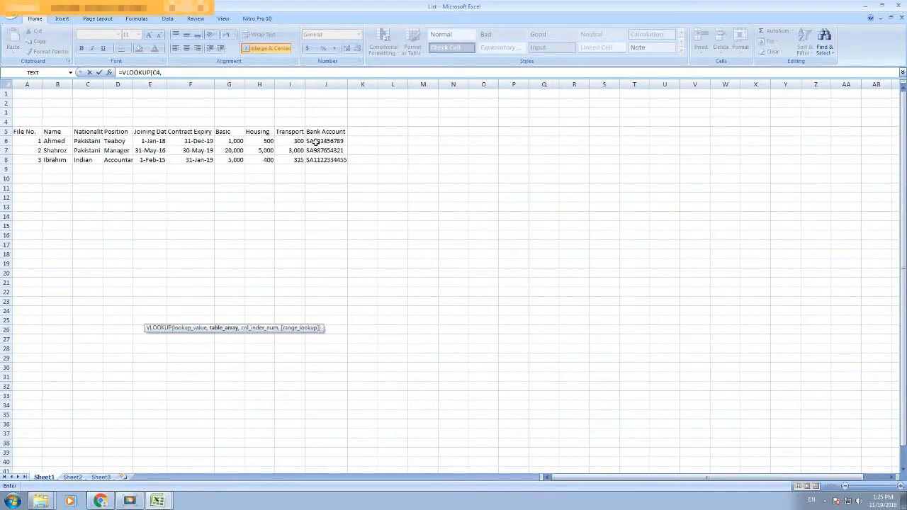
drag(25, 132, 324, 160)
mouse_move(158, 501)
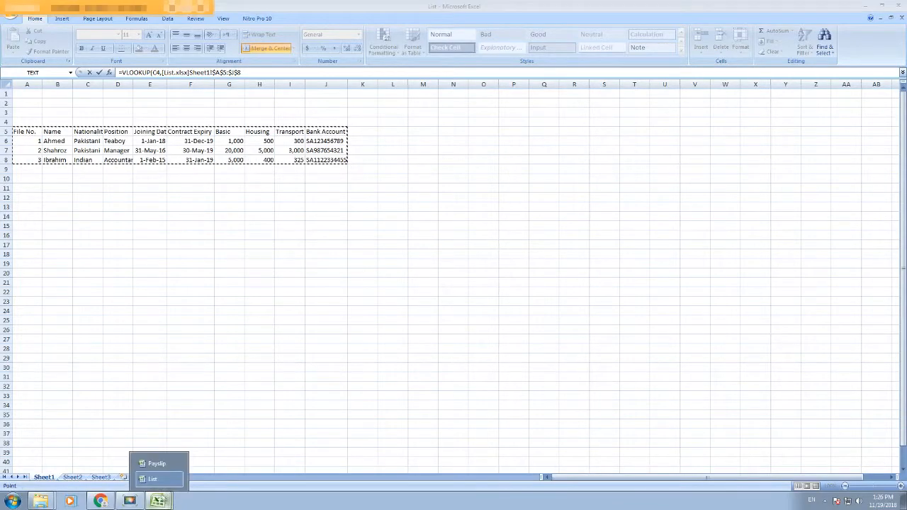
click(156, 463)
text(,10,0)
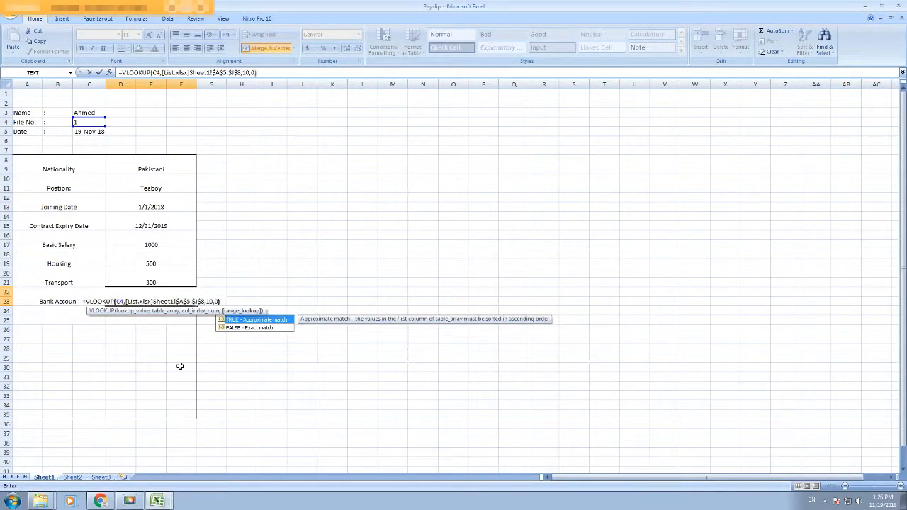
key(Return)
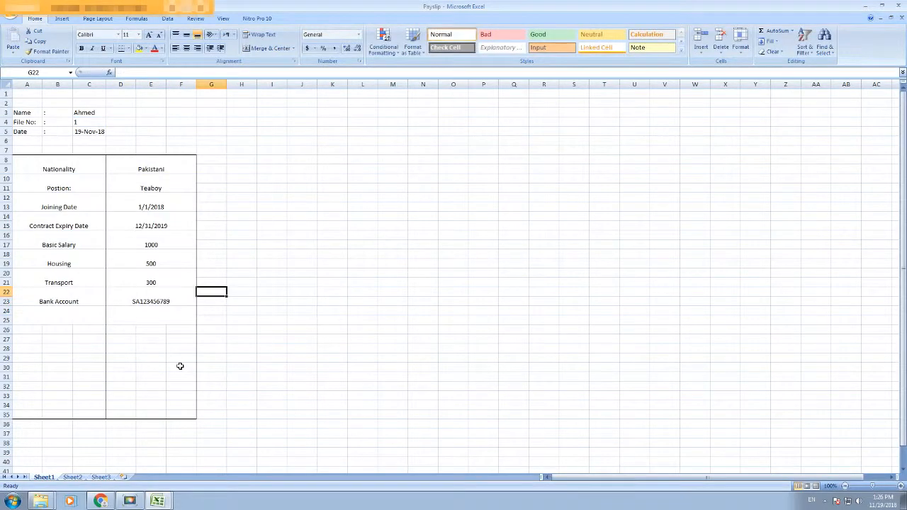
Step: Test the payslip lookups with file numbers 2 and 3, then check the Nationality formula
click(171, 303)
click(101, 120)
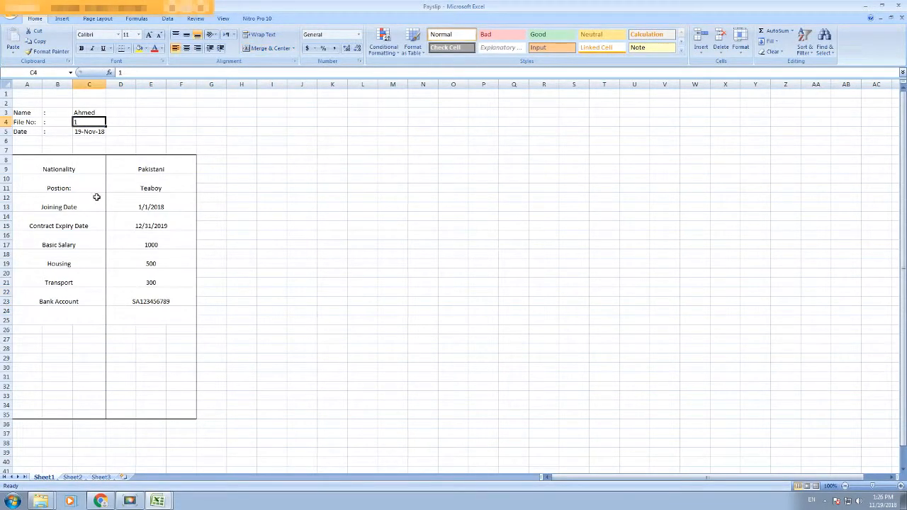
text(2)
key(Return)
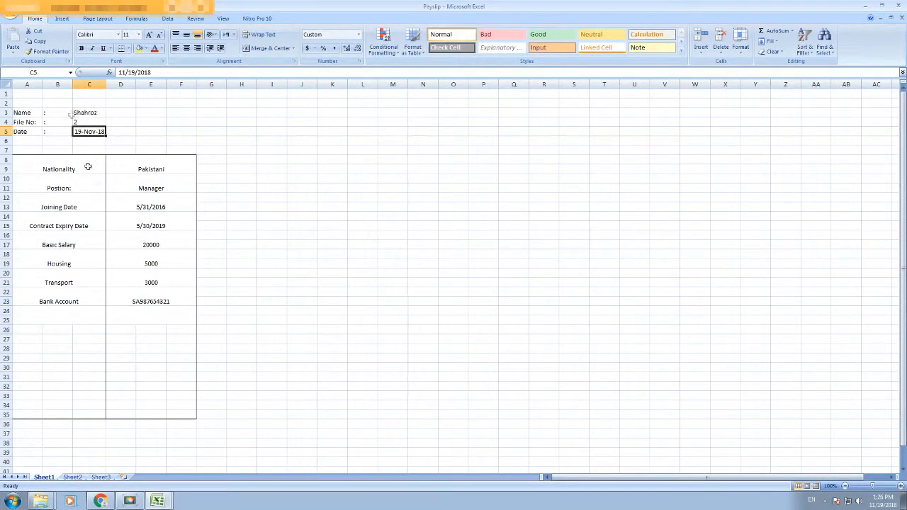
click(84, 122)
text(3)
key(Return)
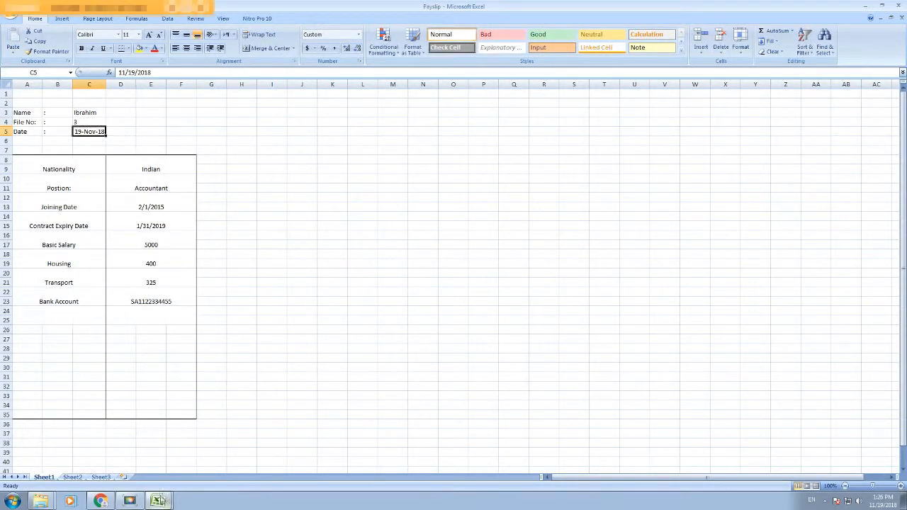
click(155, 172)
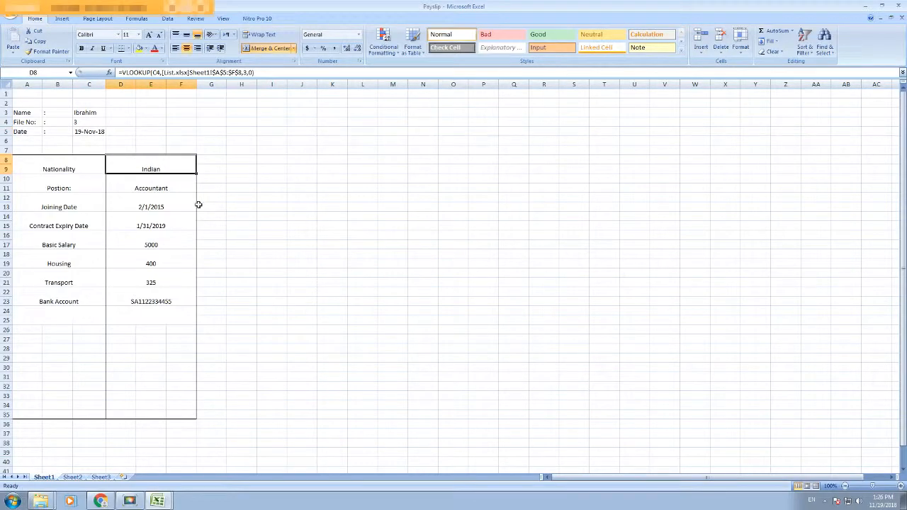
Step: Change the third employee's nationality in List from Indian to Nepalese
mouse_move(158, 500)
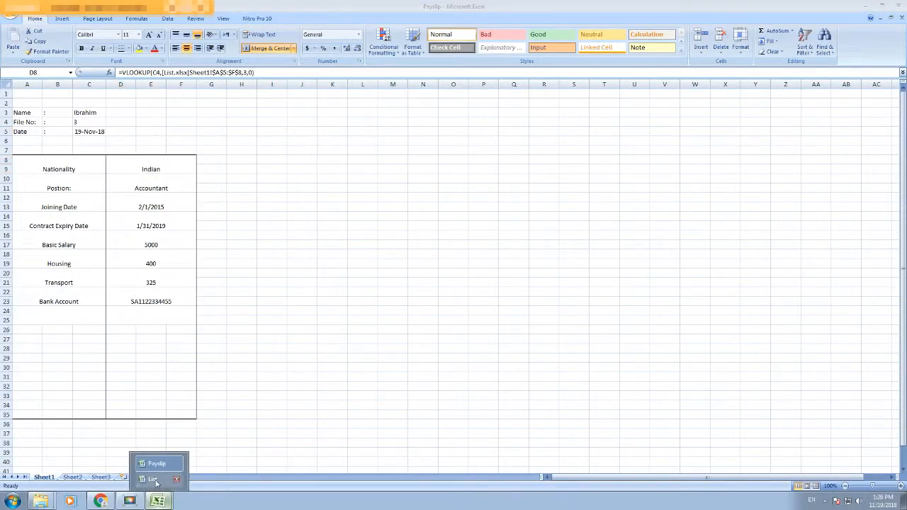
click(151, 479)
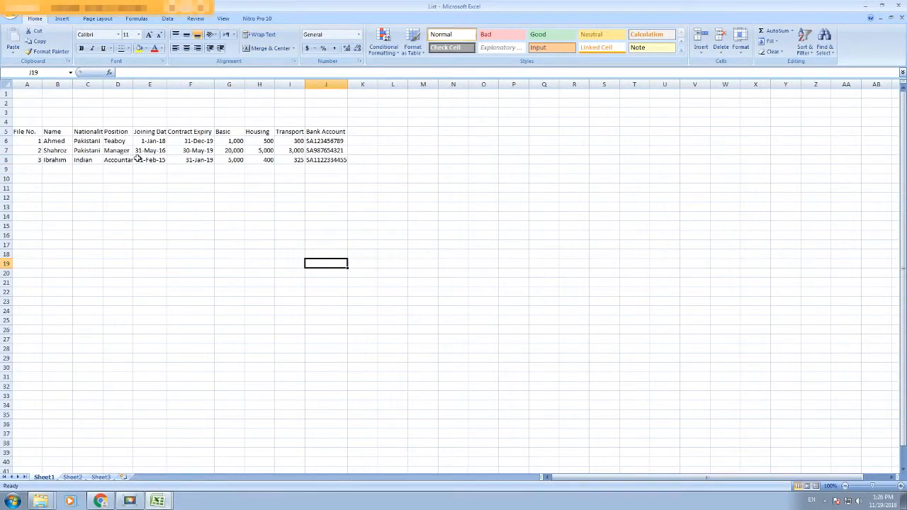
click(91, 161)
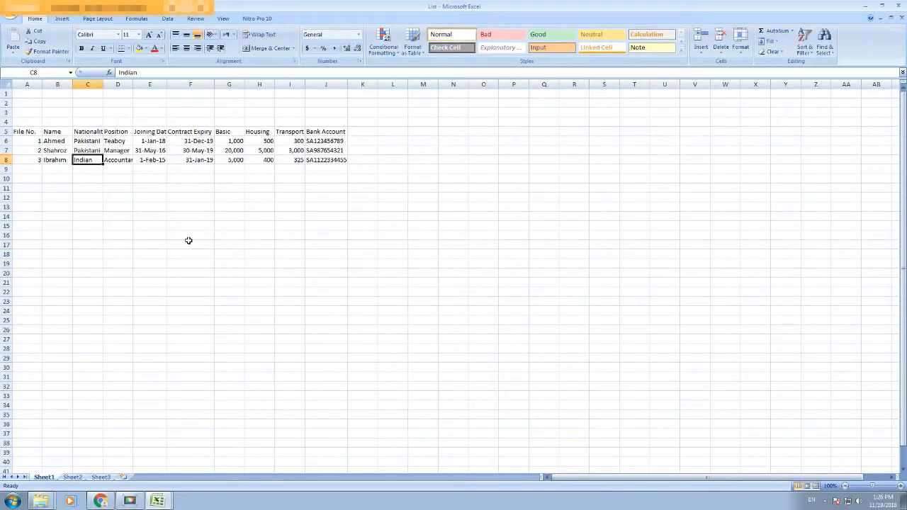
text(v)
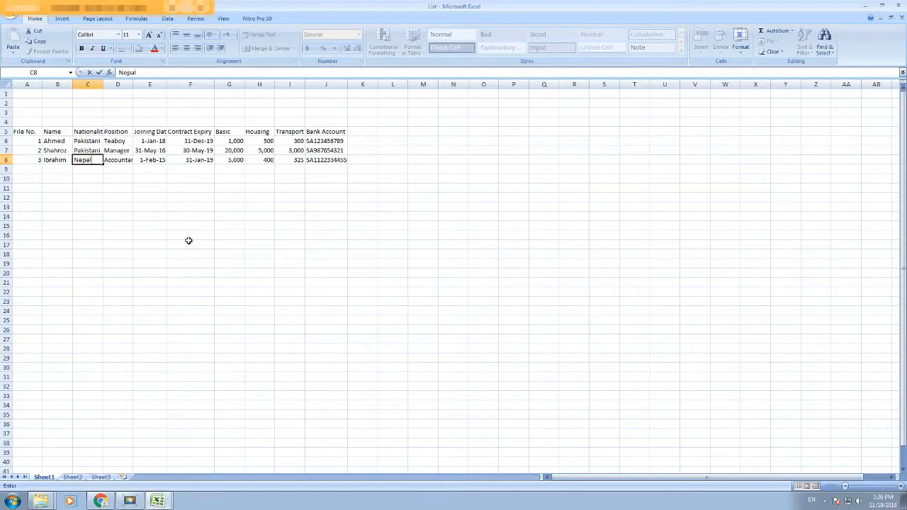
click(188, 242)
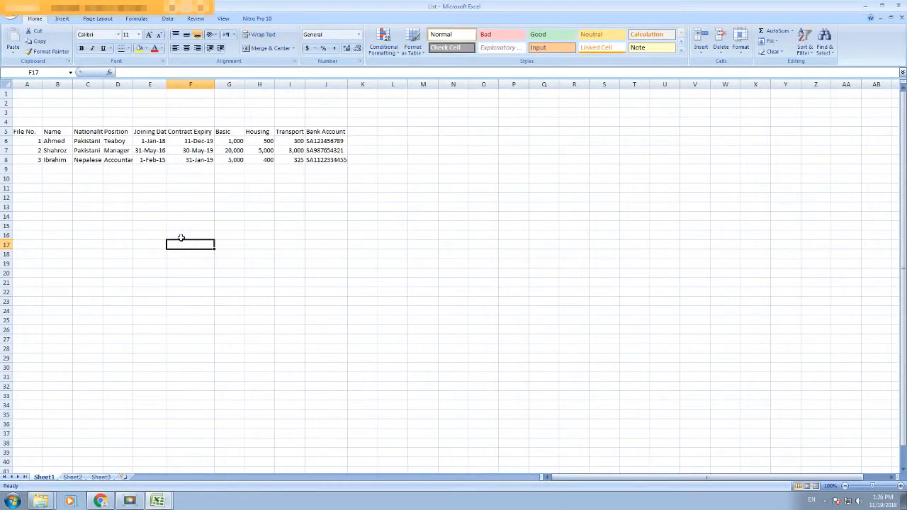
Step: Set the payslip's file number to 2, then close Payslip, saving the changes
mouse_move(157, 498)
click(156, 471)
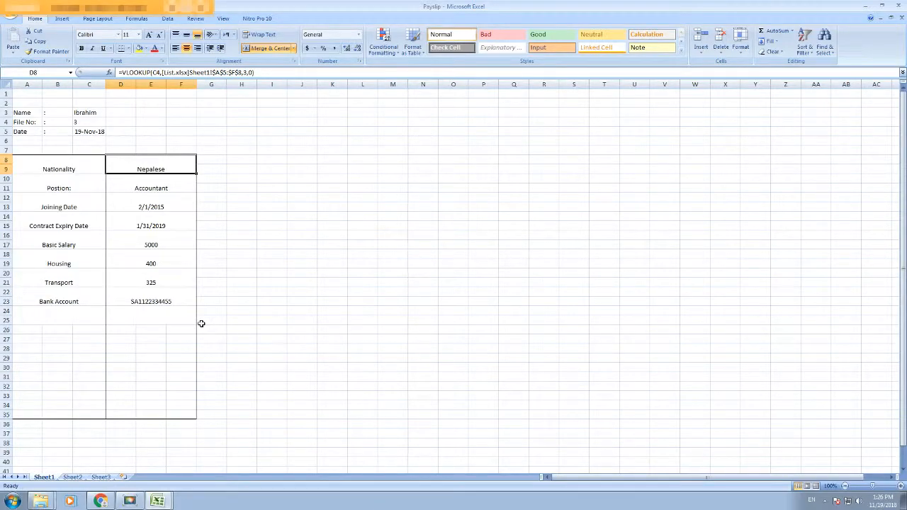
click(85, 122)
text(2)
key(Return)
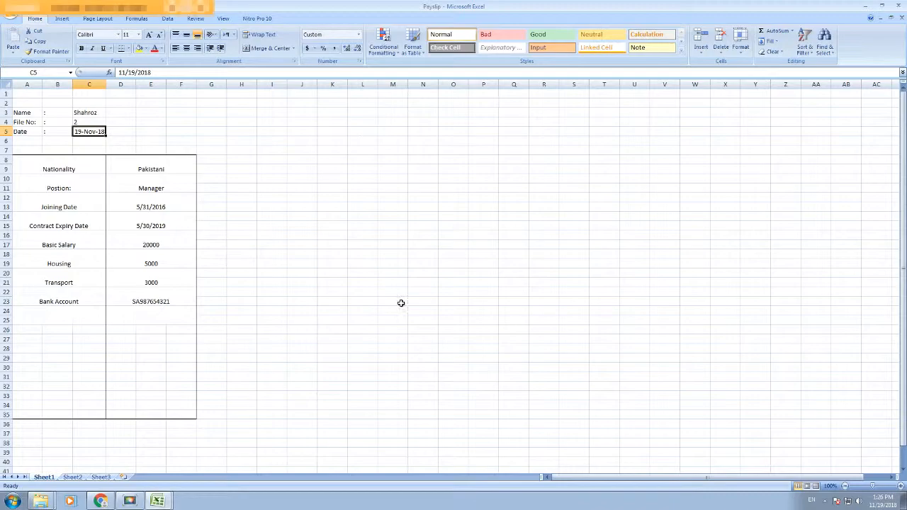
click(893, 18)
click(412, 275)
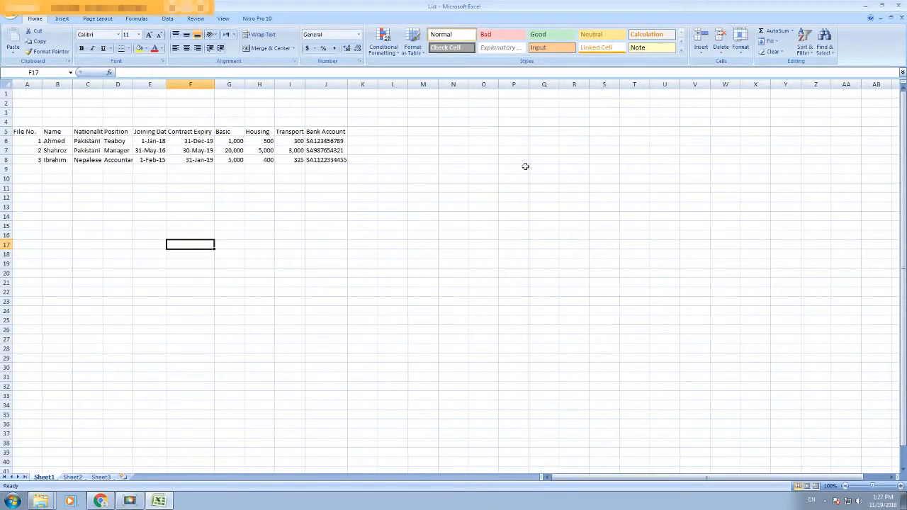
Step: Close List and quit Excel, then delete an accidentally created new folder
click(899, 18)
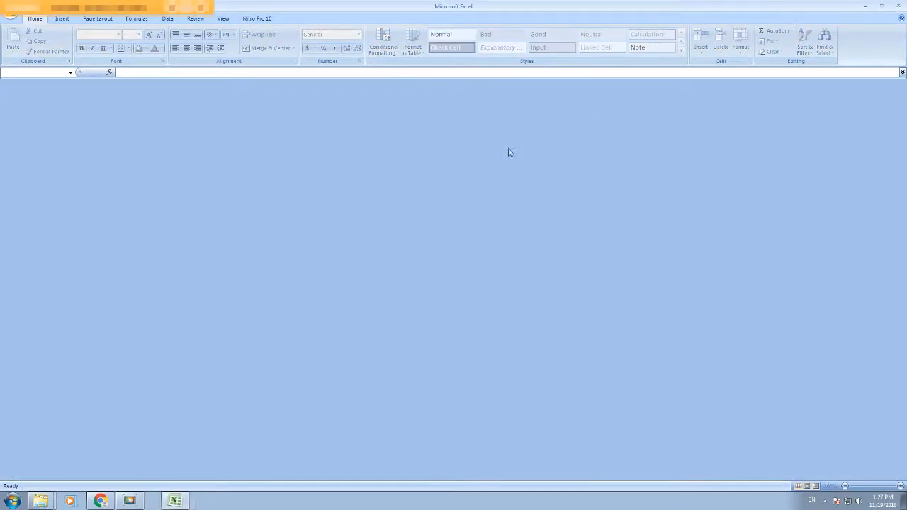
click(899, 6)
right_click(152, 155)
mouse_move(171, 270)
click(285, 268)
click(144, 94)
click(128, 62)
key(Delete)
Step: Create a new Excel worksheet named Vacations in the folder and open it
right_click(154, 171)
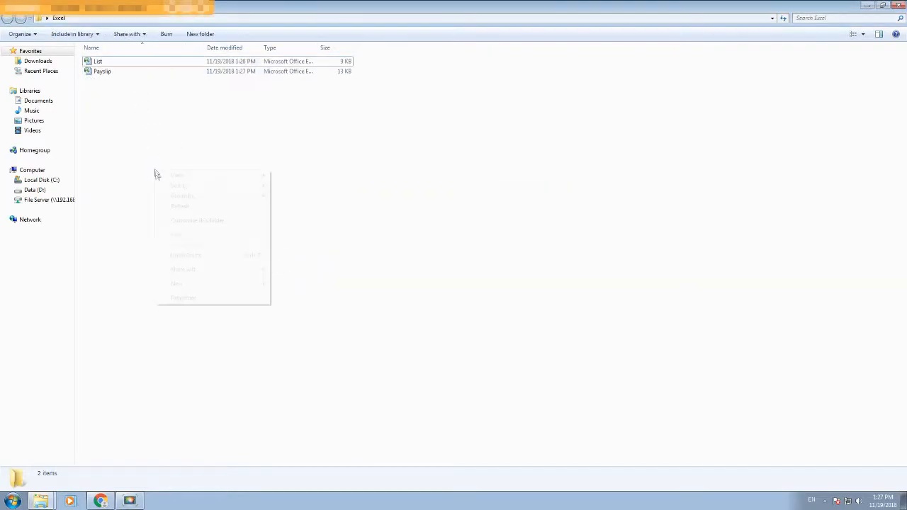
mouse_move(178, 284)
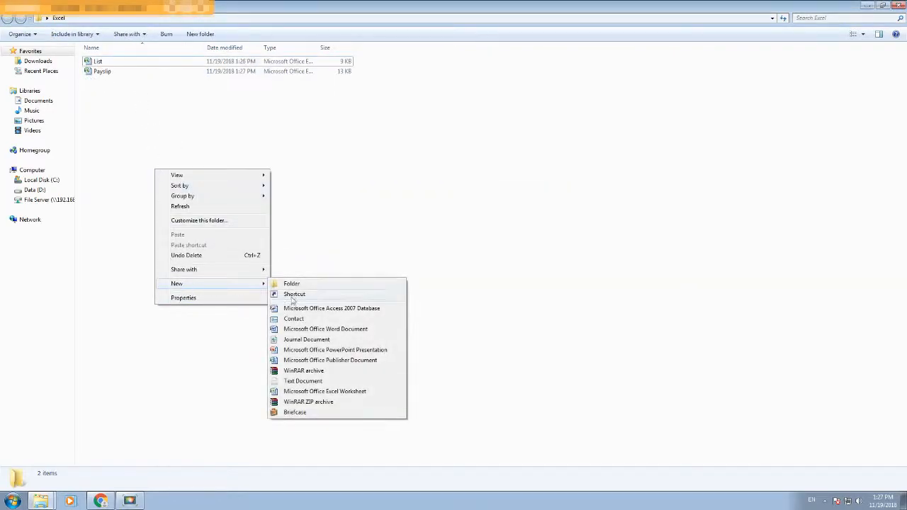
click(294, 391)
text(Vacations)
key(Return)
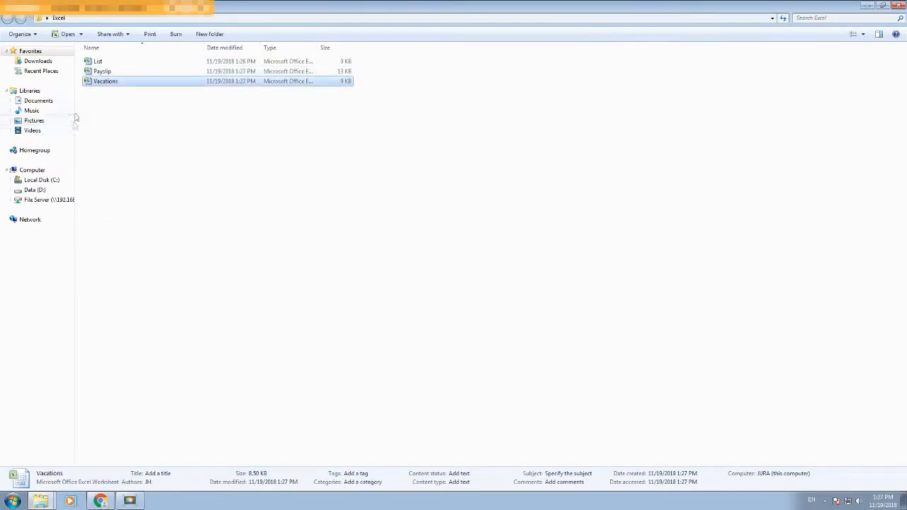
double_click(105, 82)
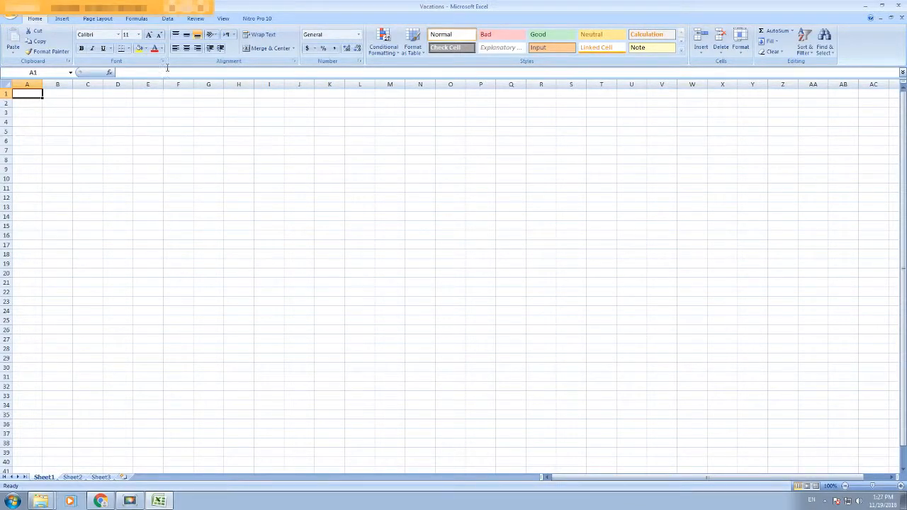
Step: Switch the Vacations sheet to Page Layout view
click(808, 486)
click(818, 487)
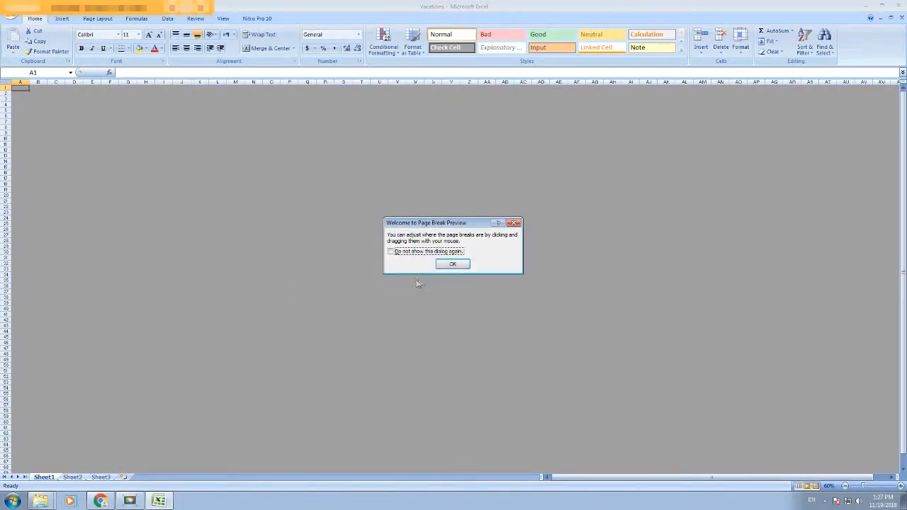
click(447, 264)
click(799, 486)
click(807, 486)
Step: Merge and centre A2:I4 and enter the title 'Leave Request Form'
drag(341, 153, 295, 170)
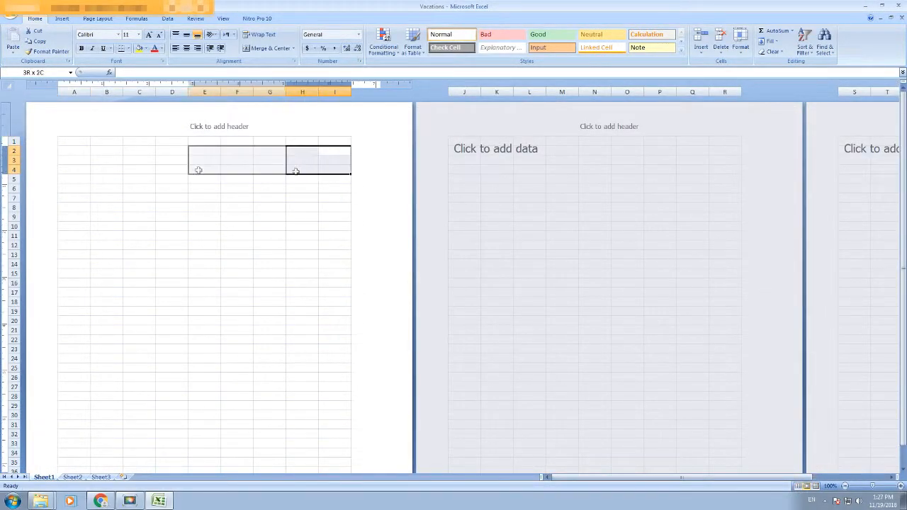
drag(198, 170, 73, 164)
click(268, 48)
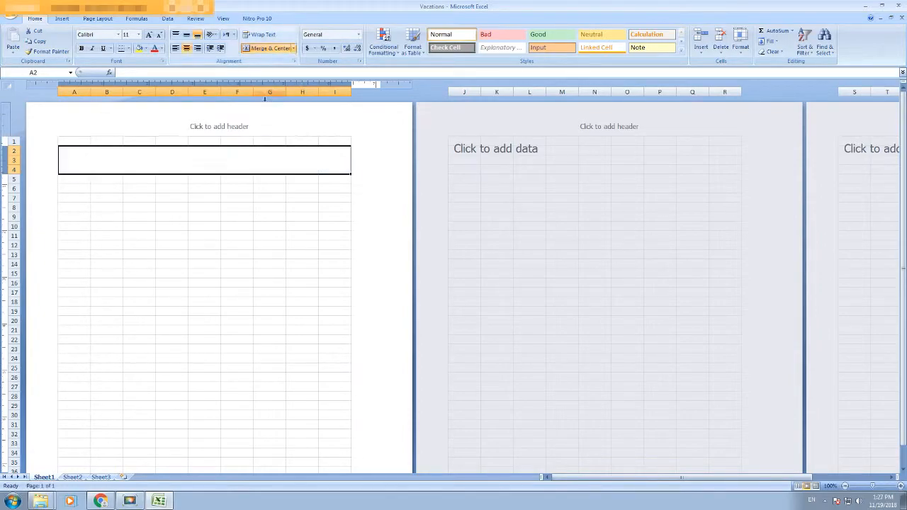
text(Leave )
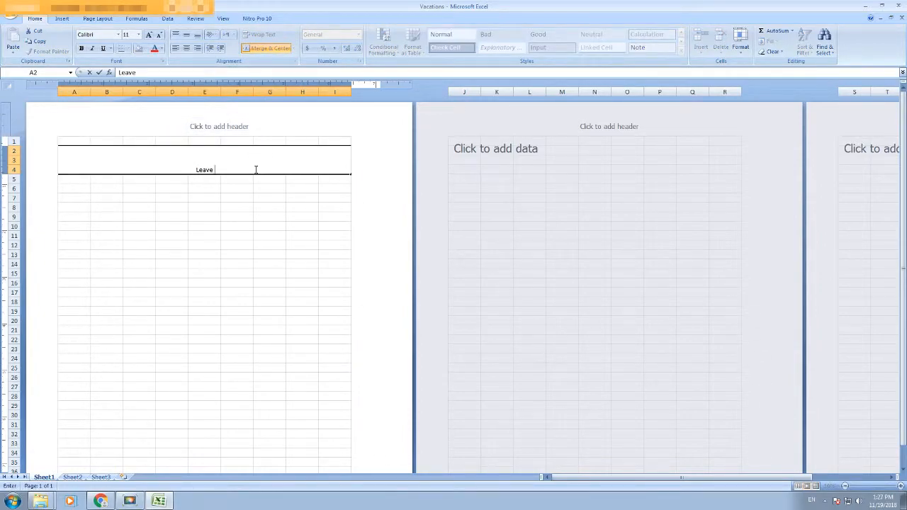
text(Request Form)
click(257, 242)
Step: Increase the title's font size to 20 points
click(189, 162)
click(153, 34)
click(153, 34)
click(153, 34)
click(153, 34)
click(153, 34)
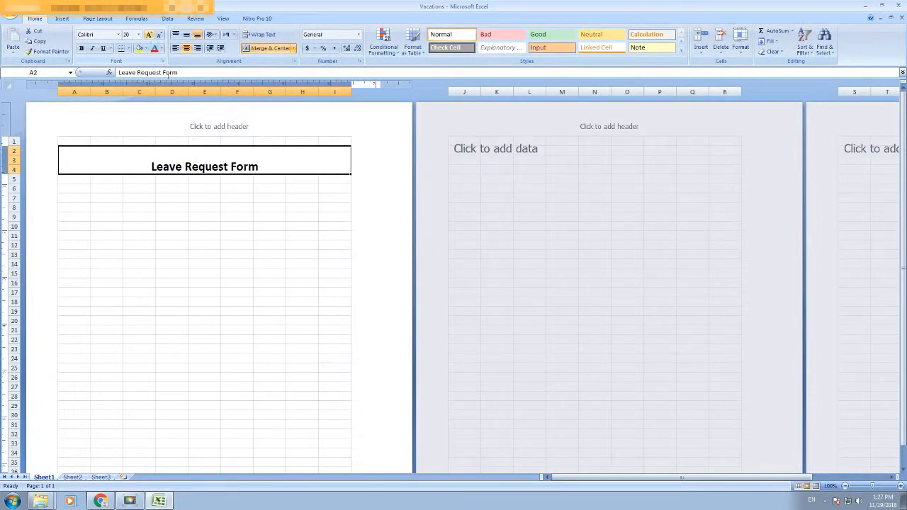
click(204, 226)
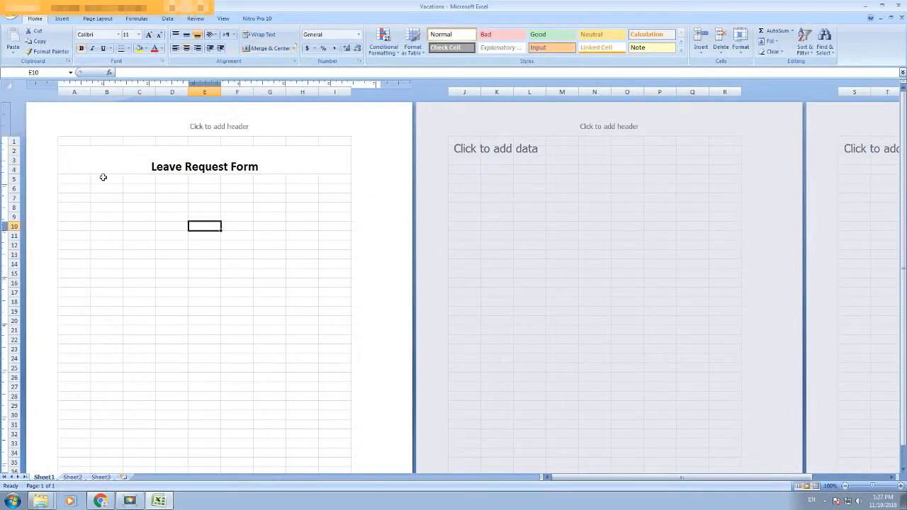
Step: Draw a border box around the form area from A7 to I30
click(74, 198)
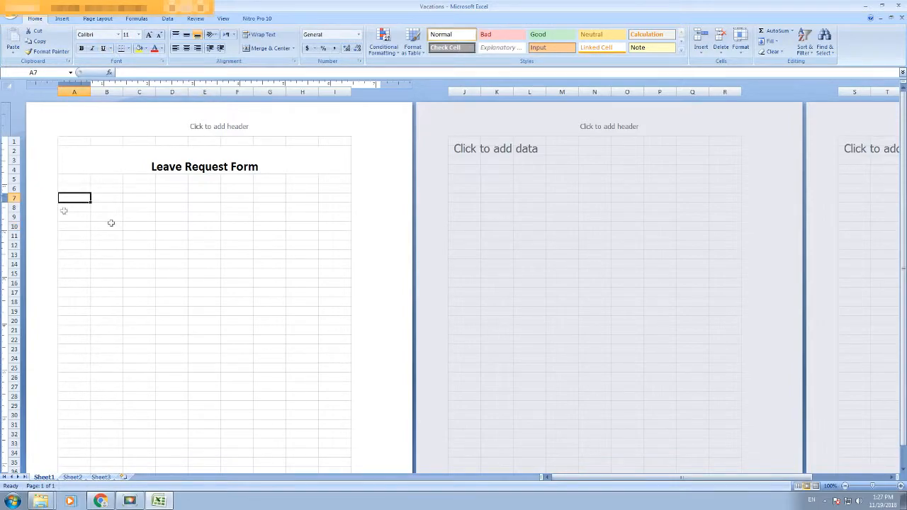
click(128, 49)
mouse_move(142, 261)
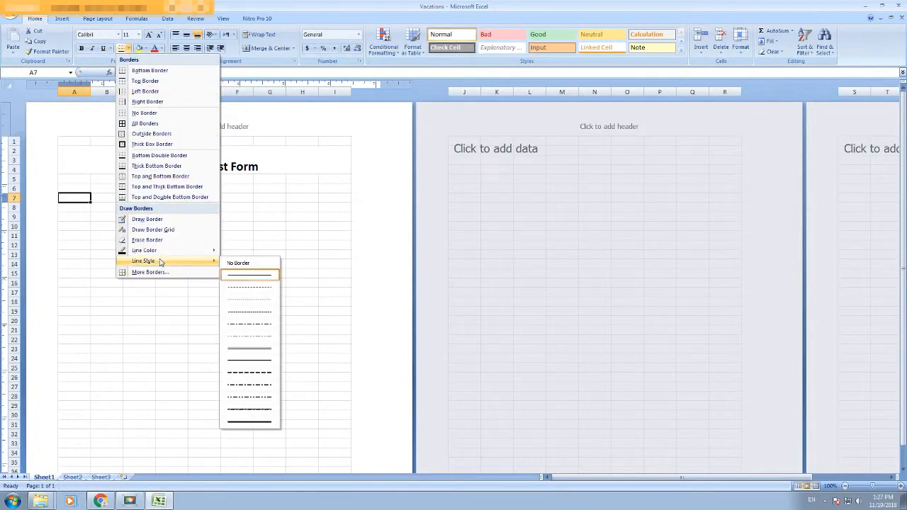
click(263, 359)
mouse_move(72, 208)
mouse_down()
mouse_move(153, 229)
mouse_move(349, 409)
mouse_up()
key(Escape)
Step: Enter the label 'Name' in A9 and start the next label in A11
click(99, 243)
click(78, 218)
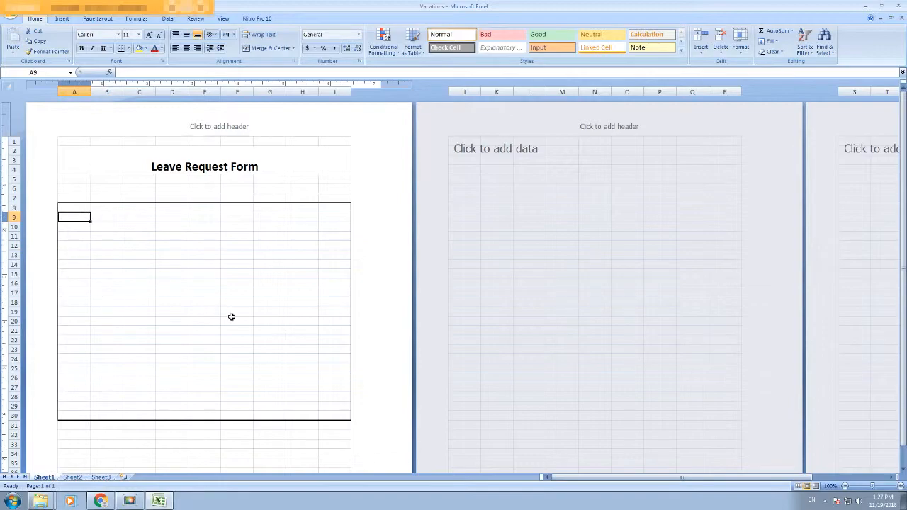
text(Name)
key(Tab)
key(Tab)
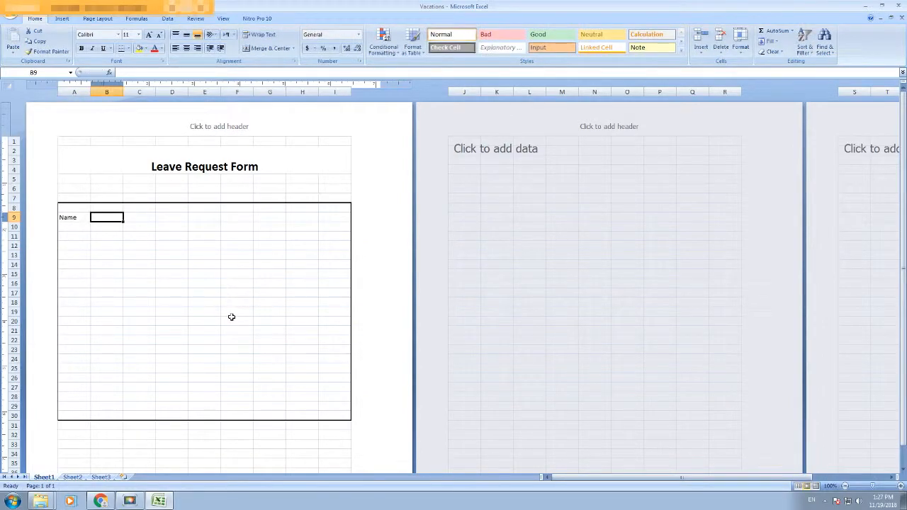
key(Return)
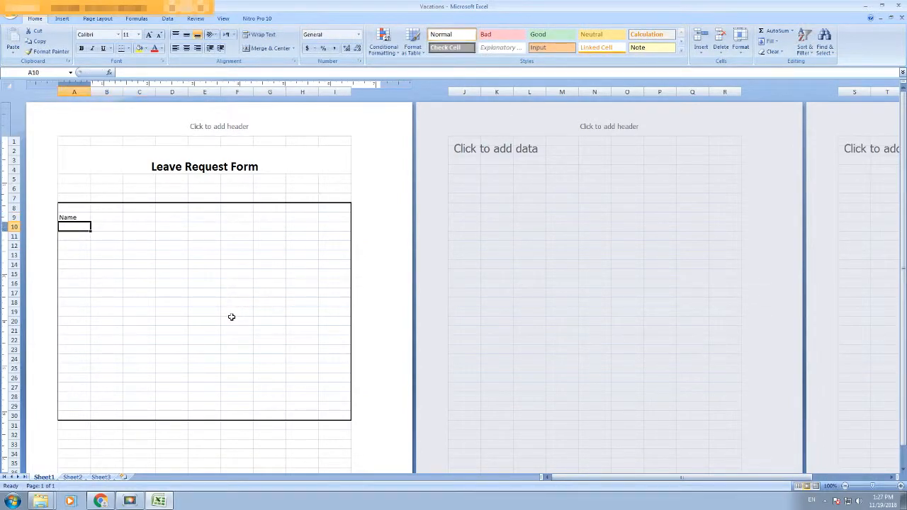
key(Down)
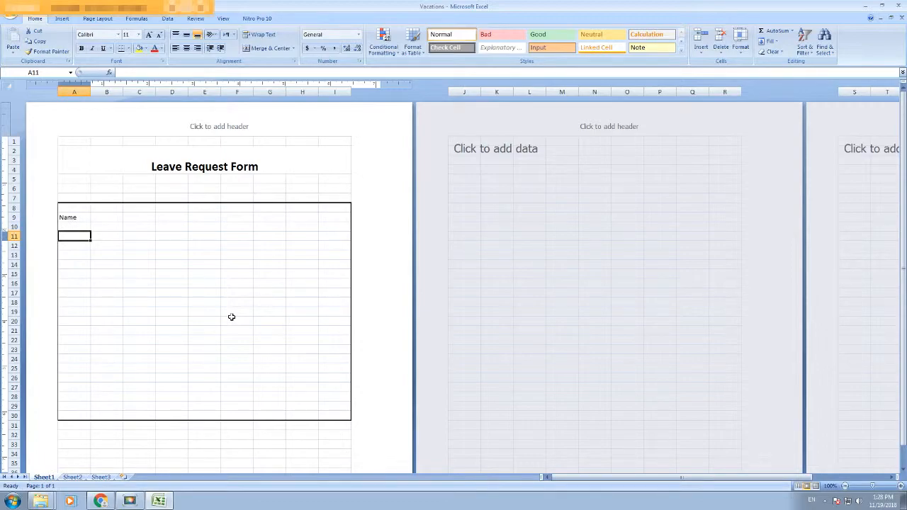
text(Departmen)
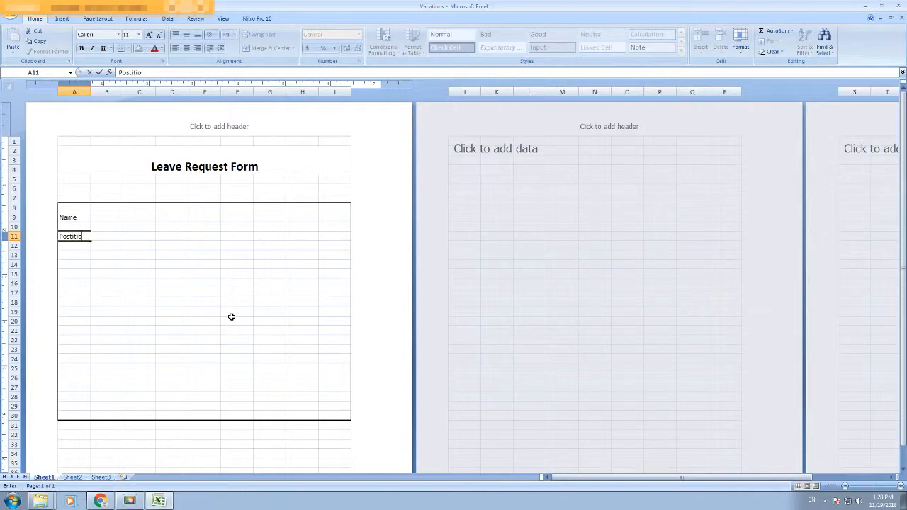
Step: Label A9 'File Number', A11 'Name' and E11 'Position'
click(161, 282)
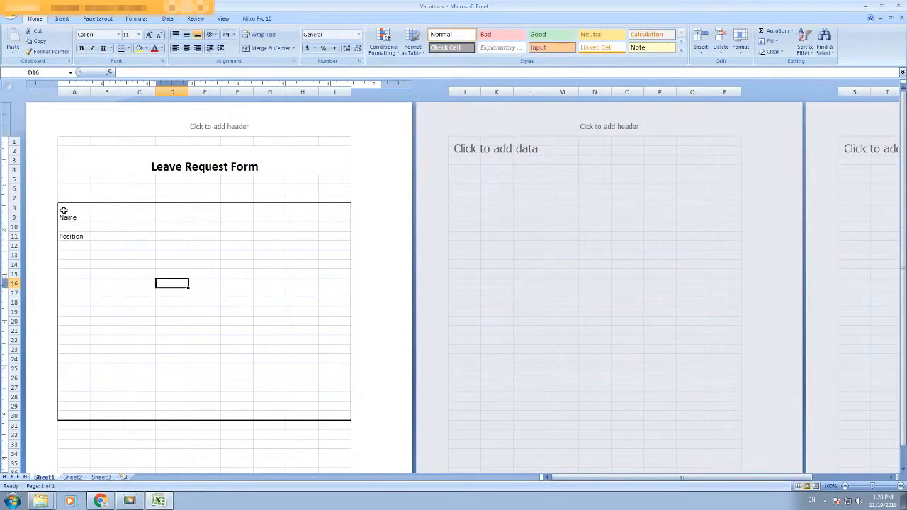
click(64, 210)
text(FileN)
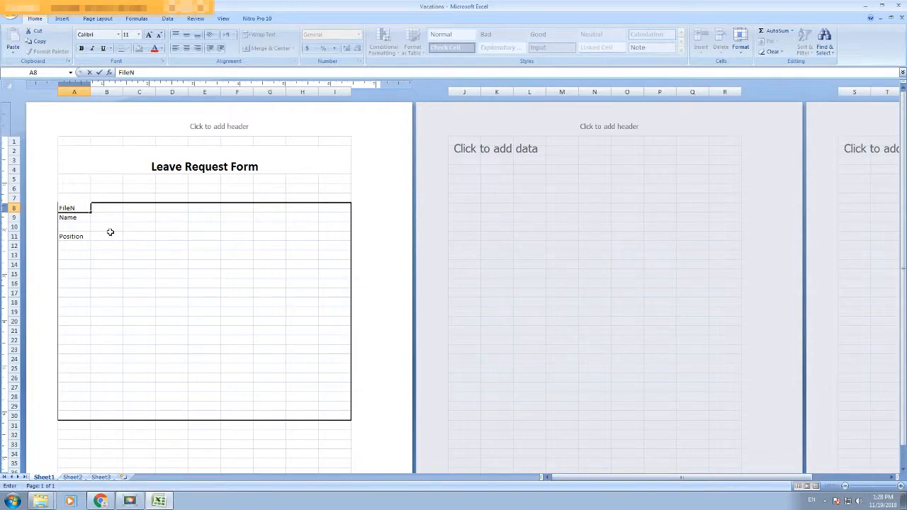
key(Escape)
click(81, 219)
text(Fi)
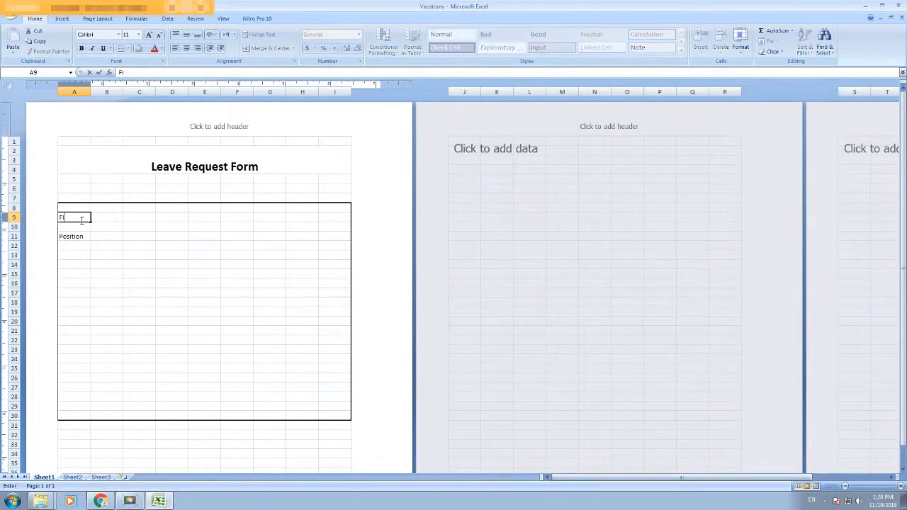
text(le Number)
key(Tab)
click(70, 237)
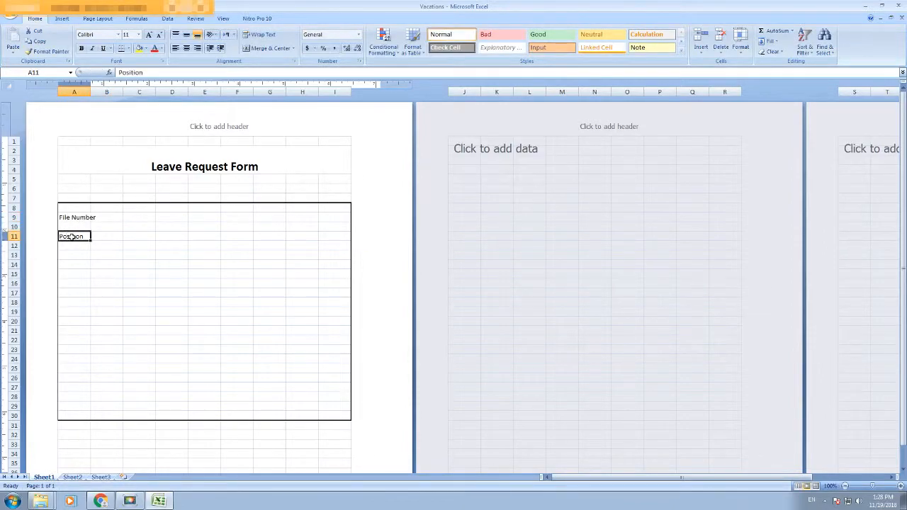
text(Name)
key(Tab)
key(Tab)
key(Tab)
key(Tab)
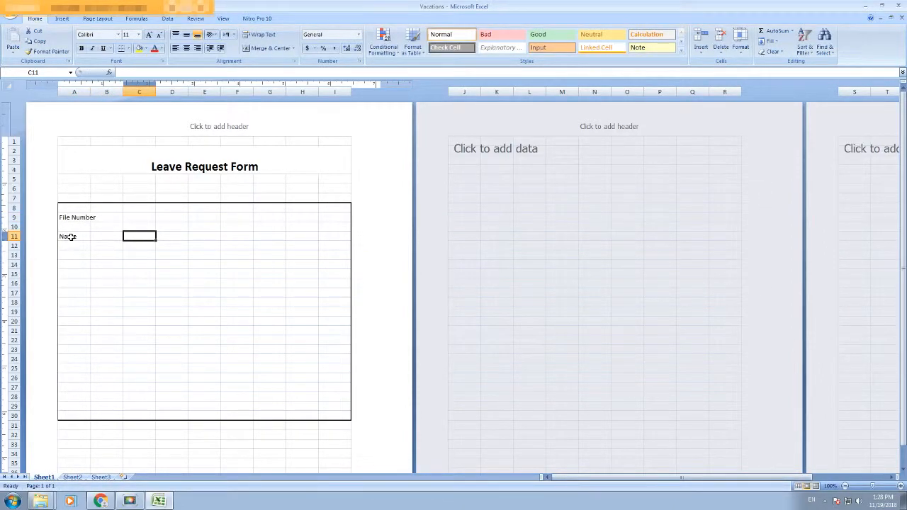
text(Position)
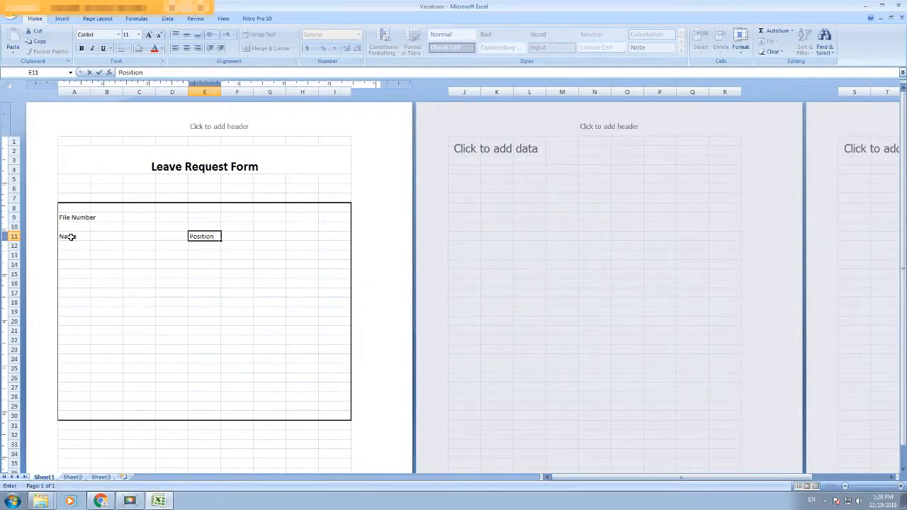
key(Tab)
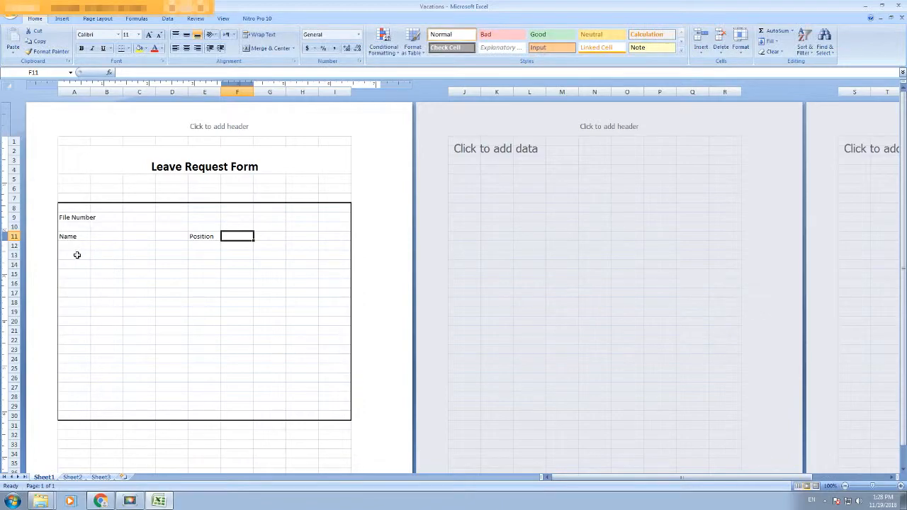
Step: Draw a thin solid dividing line across the form under row 12
click(128, 48)
mouse_move(170, 261)
click(250, 277)
drag(99, 247, 326, 247)
key(Escape)
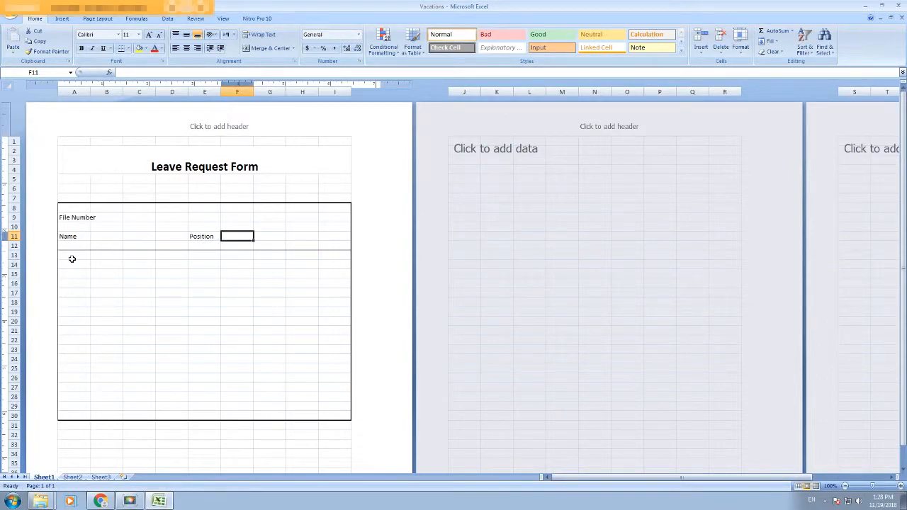
Step: Add 'Type of Leave' in A14 with Sick, Paid Leave and Unpaid Leaves options in row 16
click(73, 263)
text(Ty)
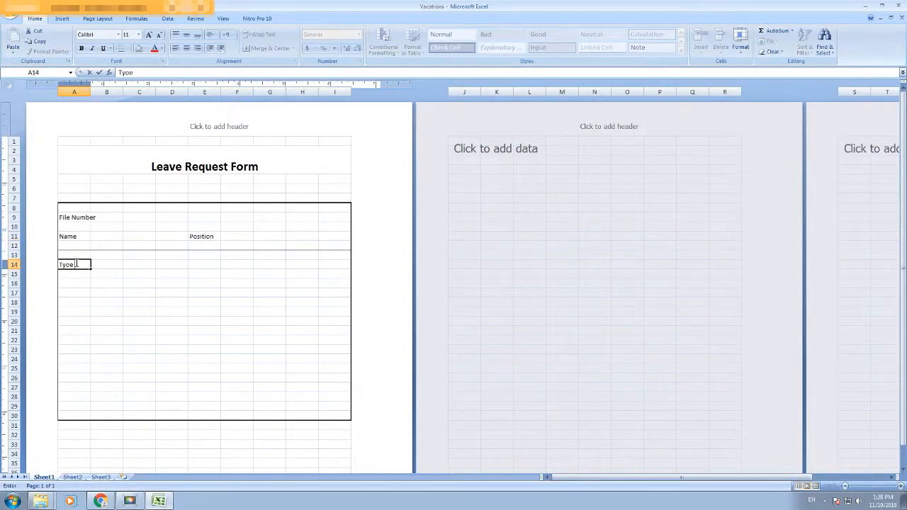
text(pe of Leave)
click(77, 283)
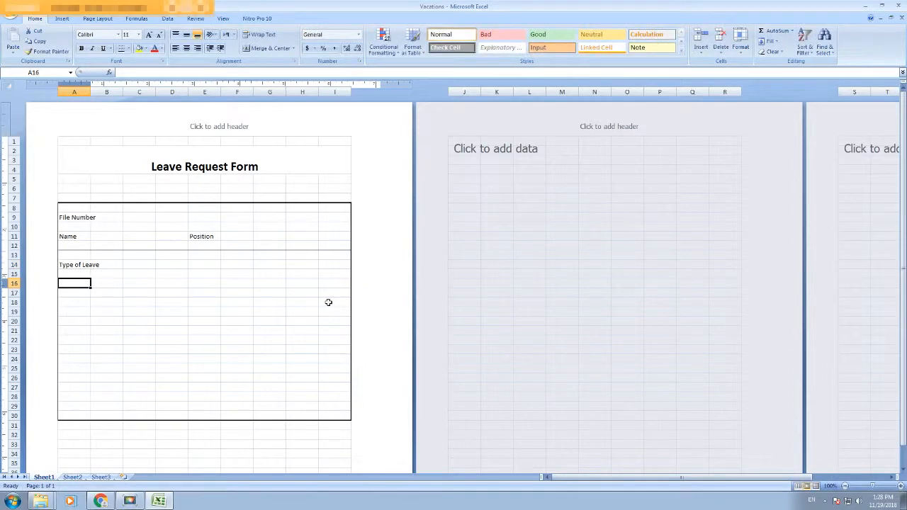
text(Sick ()
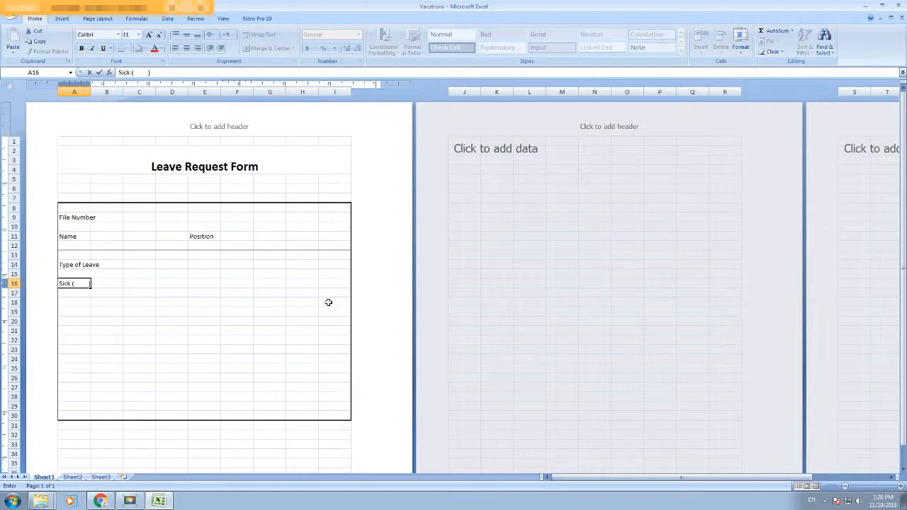
key(Tab)
key(Tab)
key(Tab)
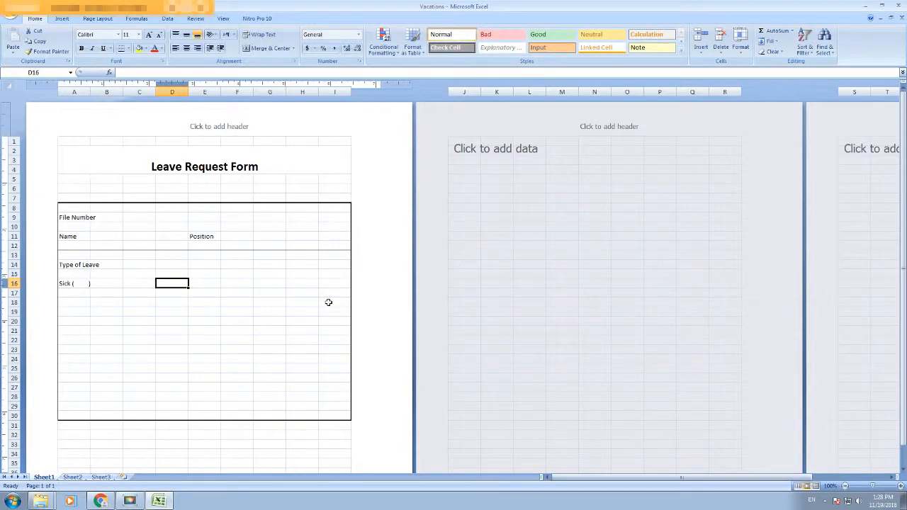
text(Paid Leave ()
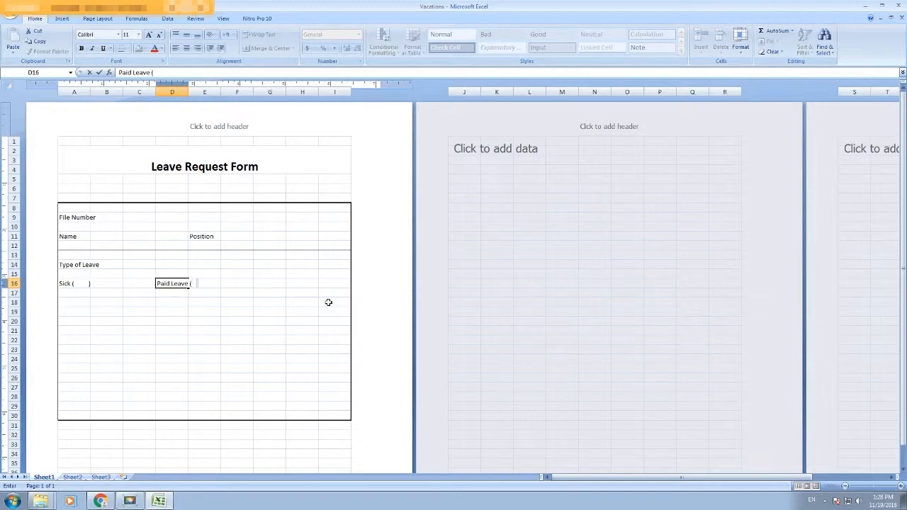
text())
key(Tab)
key(Tab)
key(Tab)
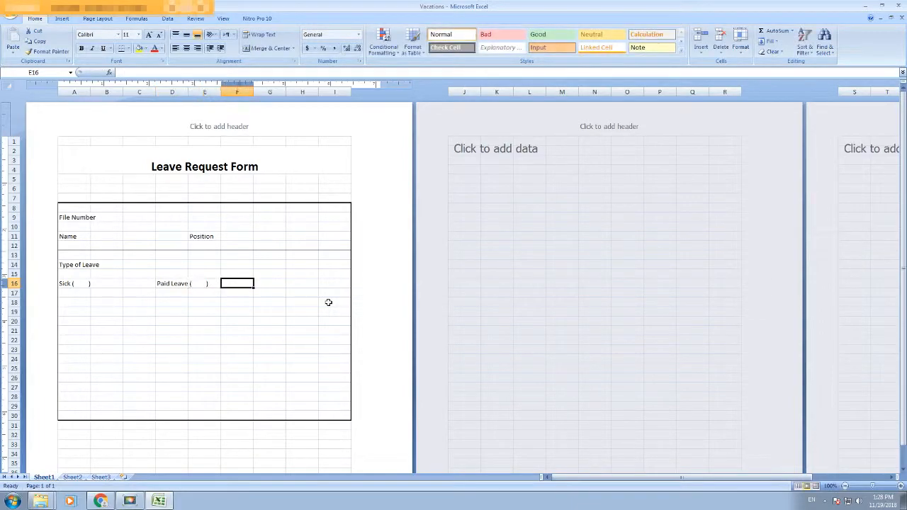
text(Unpai)
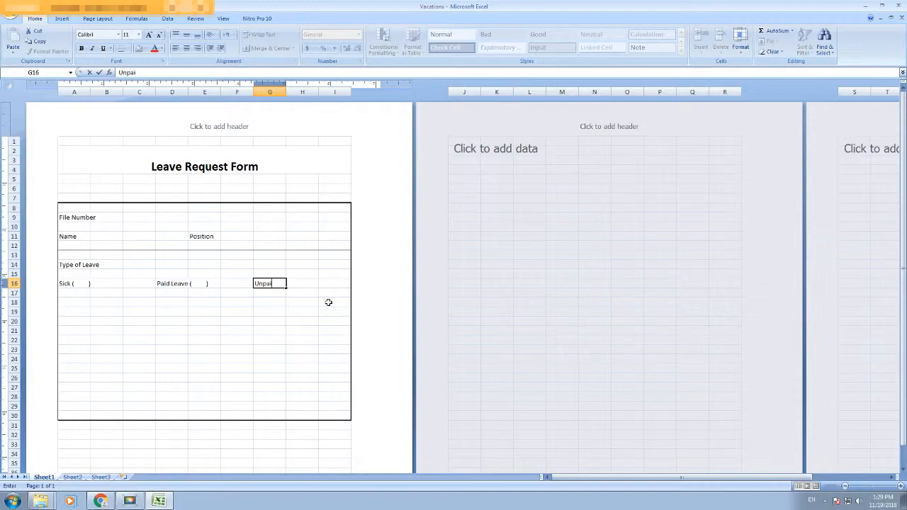
text(d Leaves ()
click(328, 303)
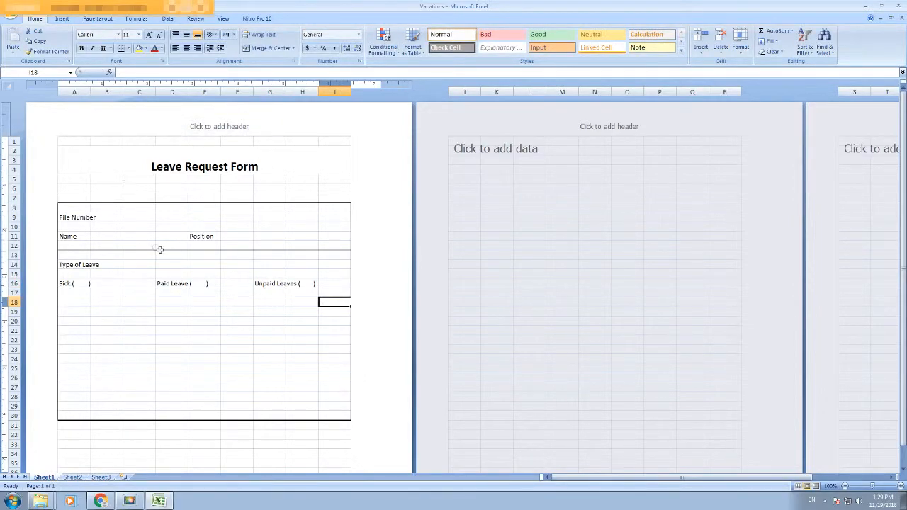
Step: Select cell C9 beside the File Number label
click(112, 216)
click(125, 218)
click(111, 218)
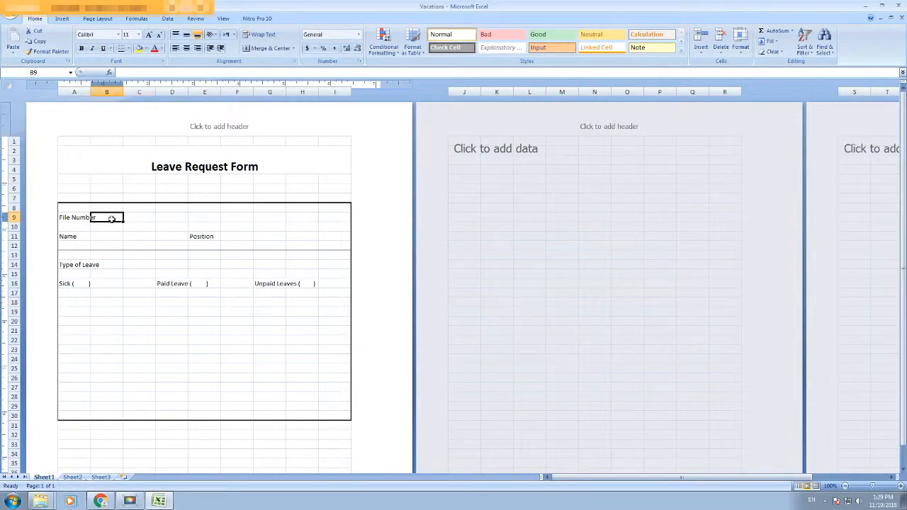
Step: Enter file number 1 in C9
key(Tab)
text(1)
click(127, 236)
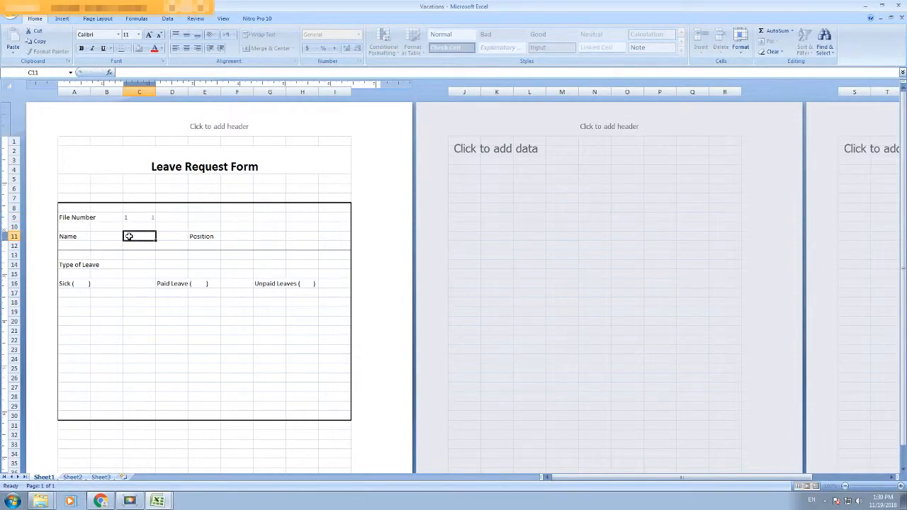
Step: Put =VLOOKUP(C9,[List.xlsx]Sheet1!$A$5:$J$8,2,0) in C11 to fetch the employee name
text(=vl)
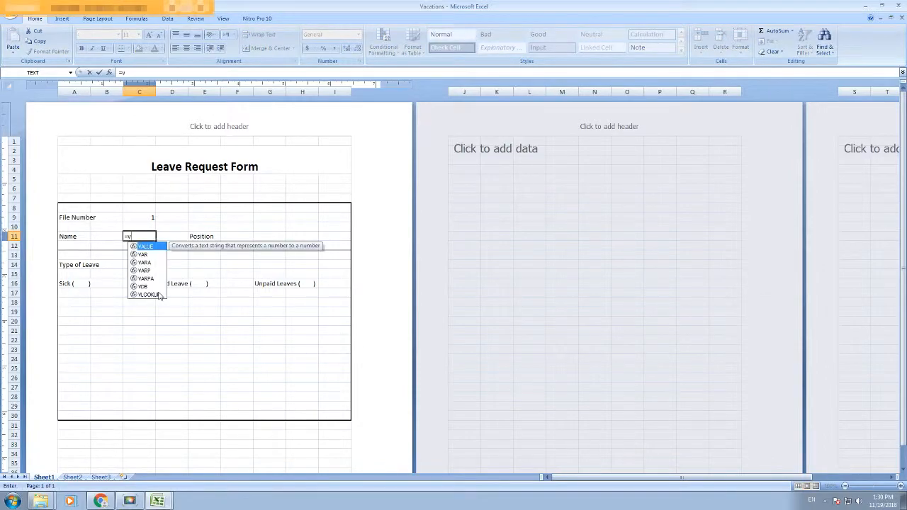
key(Tab)
click(135, 215)
text(,)
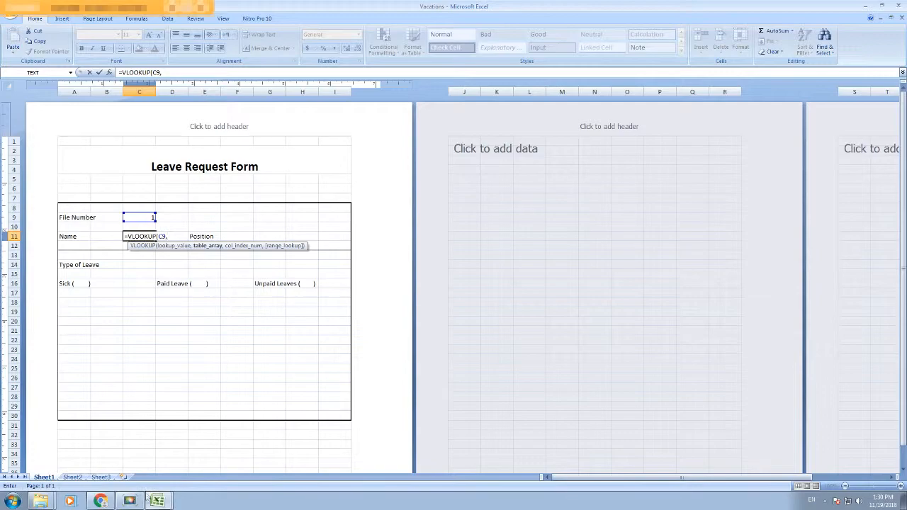
mouse_move(158, 500)
click(160, 480)
click(27, 132)
drag(28, 132, 347, 161)
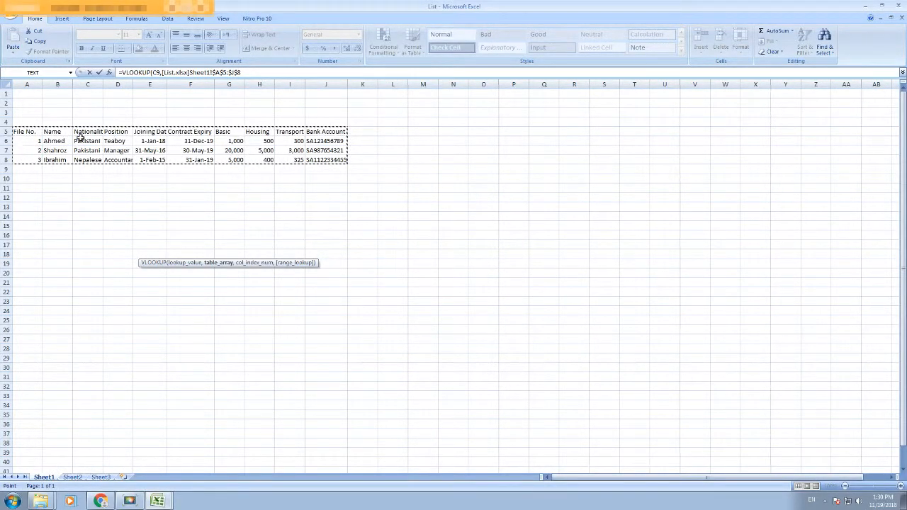
mouse_move(157, 499)
click(145, 462)
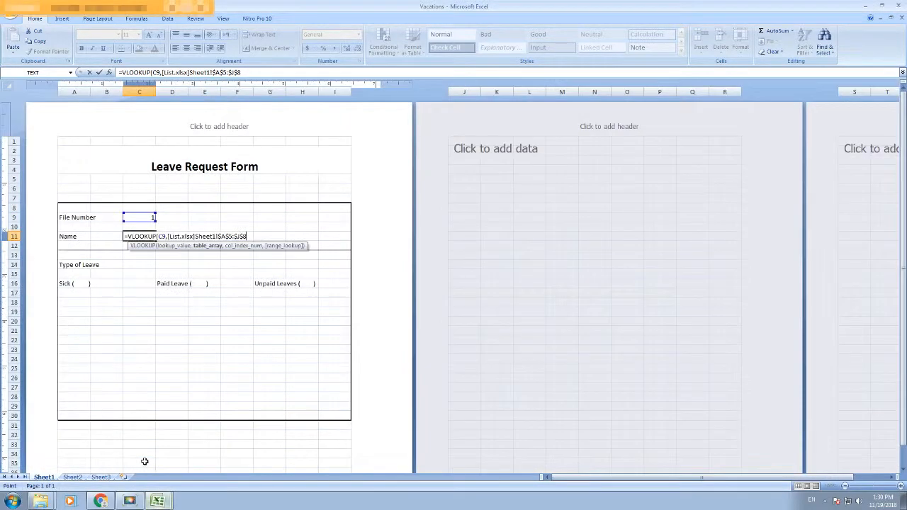
text(,2,0)
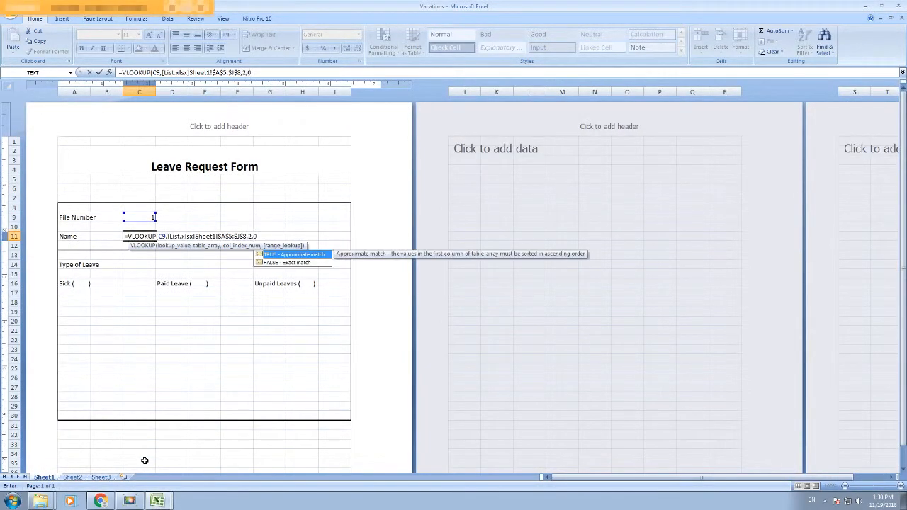
key(Return)
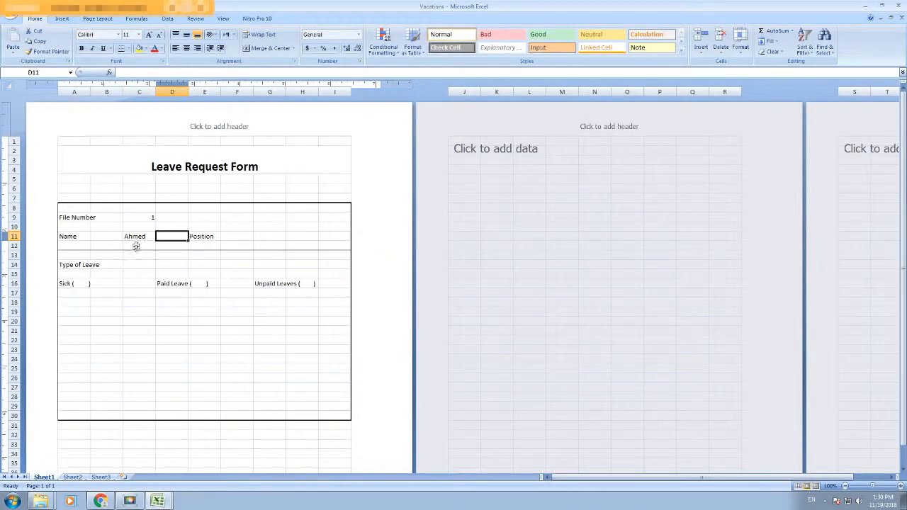
Step: Put =VLOOKUP(C9,[List.xlsx]Sheet1!$A$5:$J$8,4,0) in G11 to fetch the position
click(139, 236)
click(142, 218)
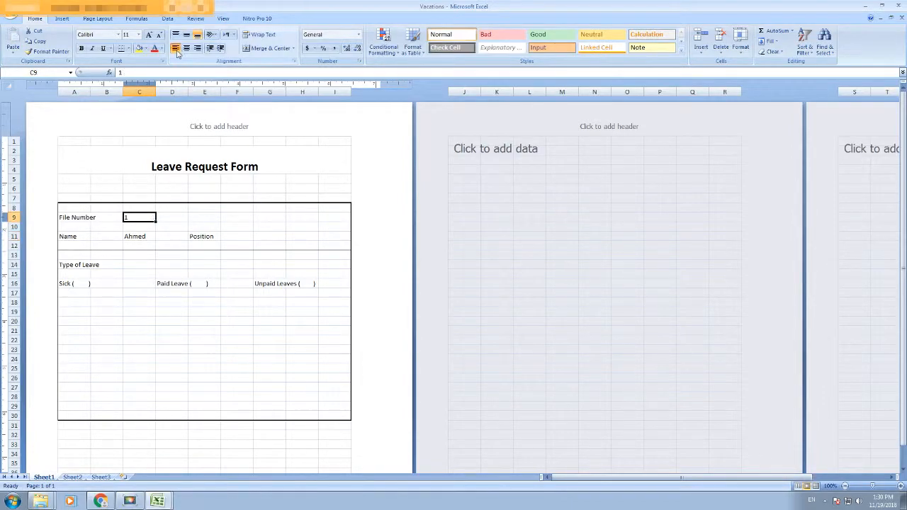
click(205, 237)
click(233, 237)
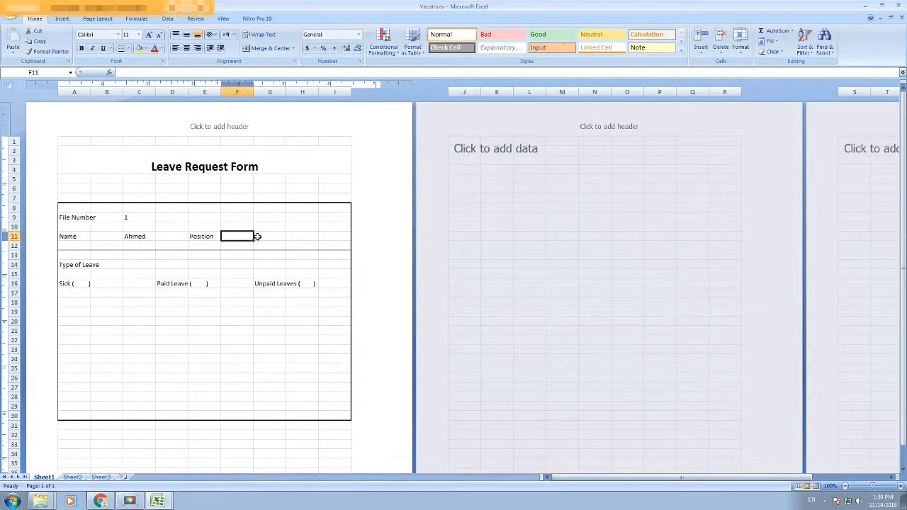
click(258, 236)
text(=)
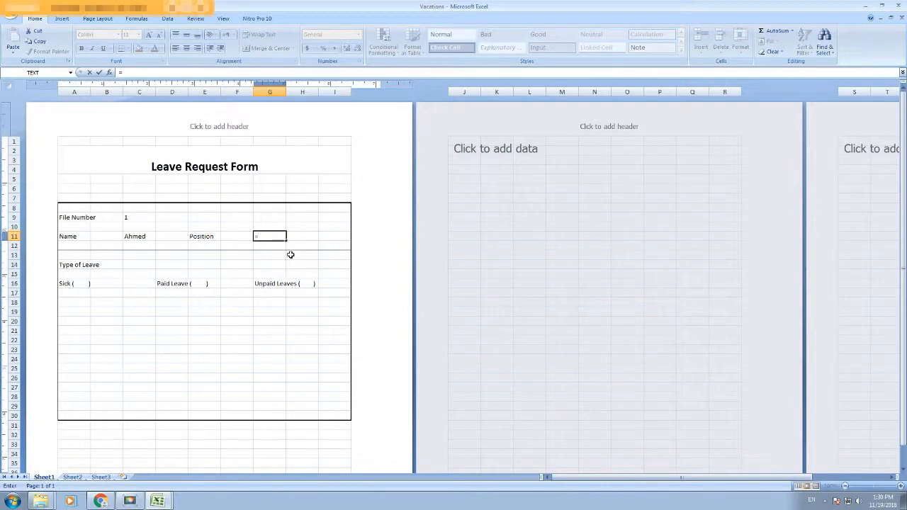
text(vlookup()
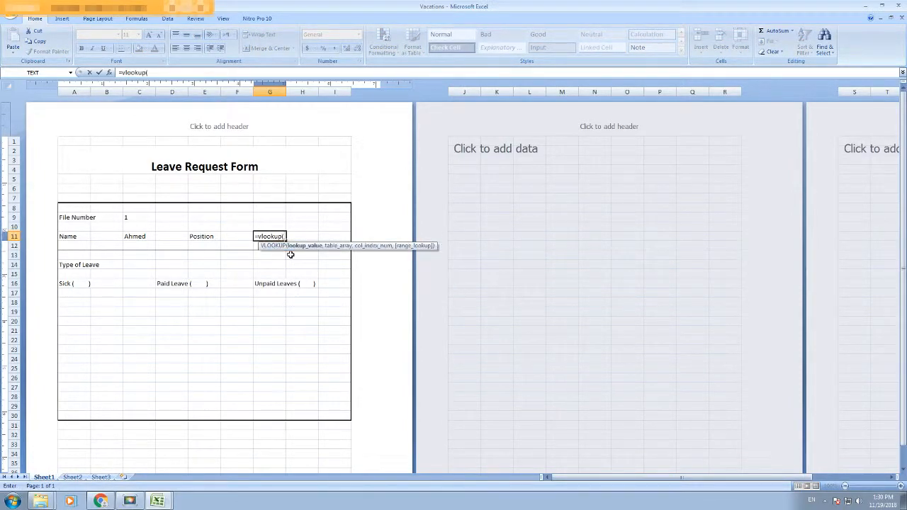
click(127, 216)
text(,)
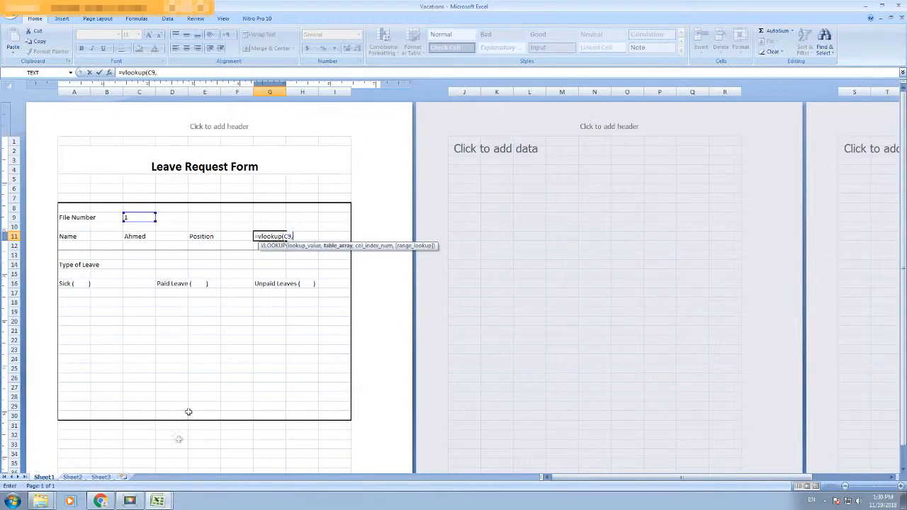
click(160, 480)
drag(28, 134, 325, 162)
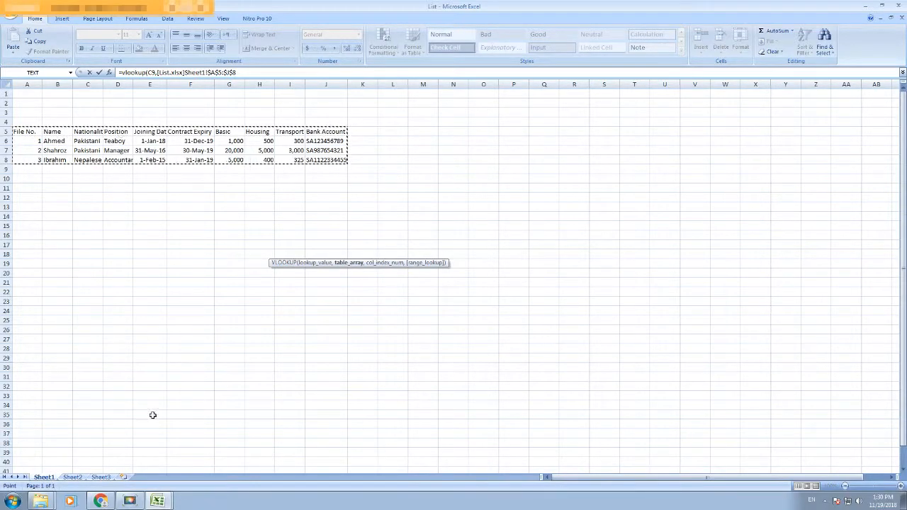
mouse_move(158, 501)
click(149, 462)
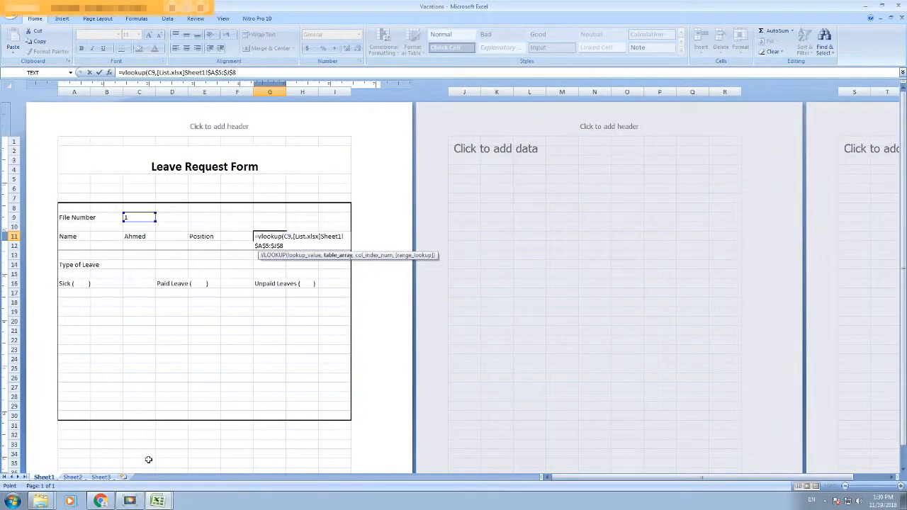
text(,4,)
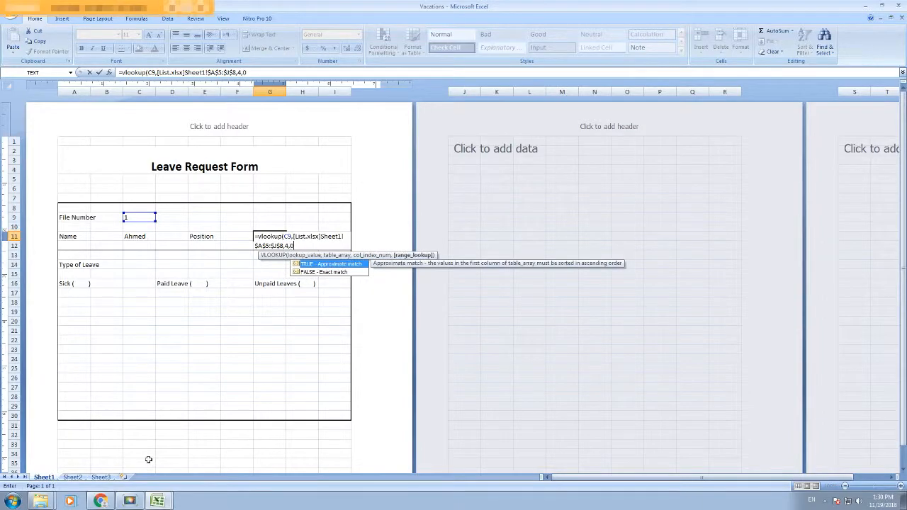
text(0)
key(Tab)
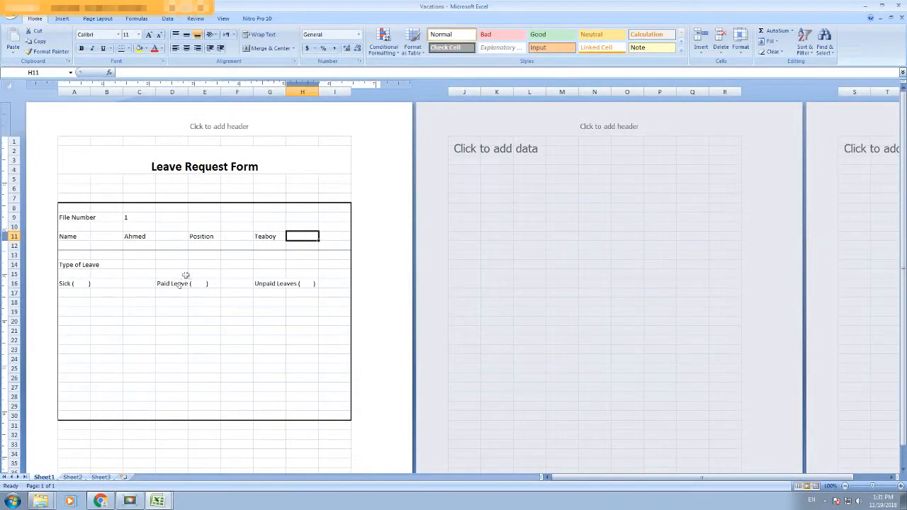
Step: Bold the Position, Name and File Number labels
click(266, 236)
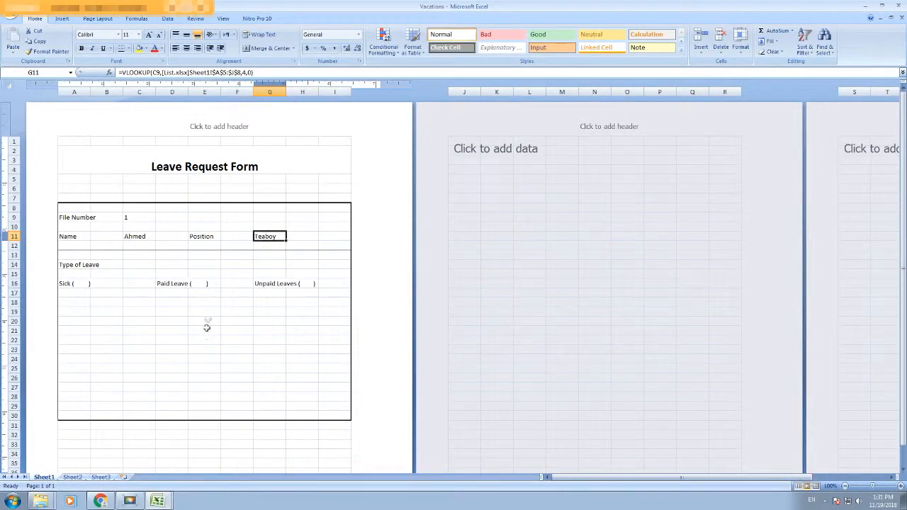
click(202, 238)
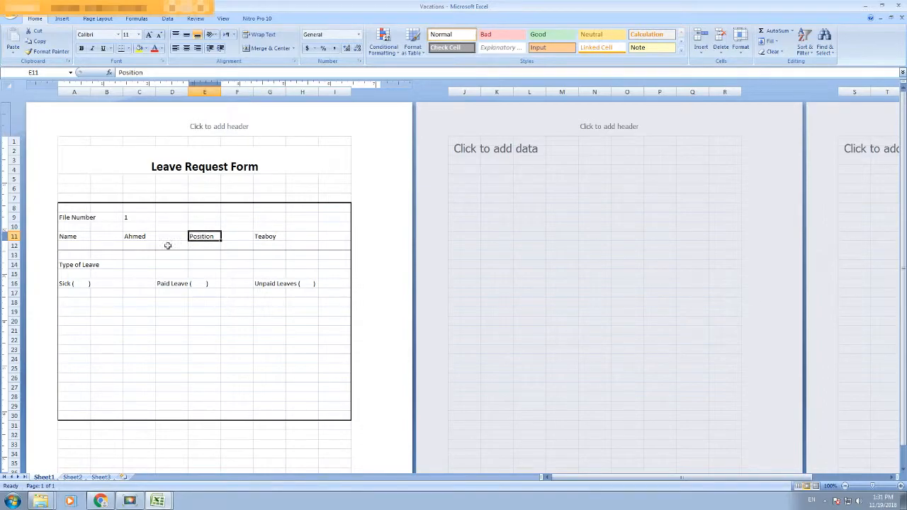
click(71, 236)
click(68, 217)
key(ctrl+b)
Step: Test the lookups with File Numbers 2, 3 and 4, leaving 3 showing Accountant
click(140, 219)
text(2)
key(Return)
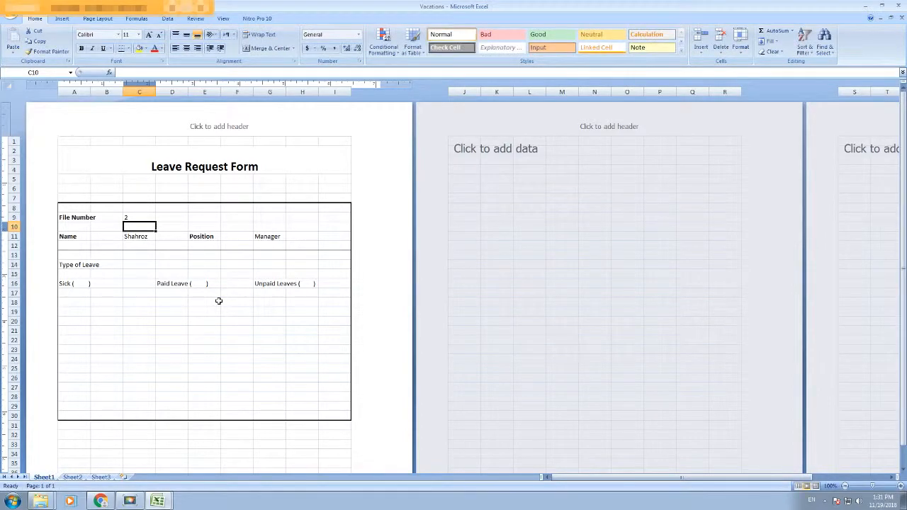
click(140, 218)
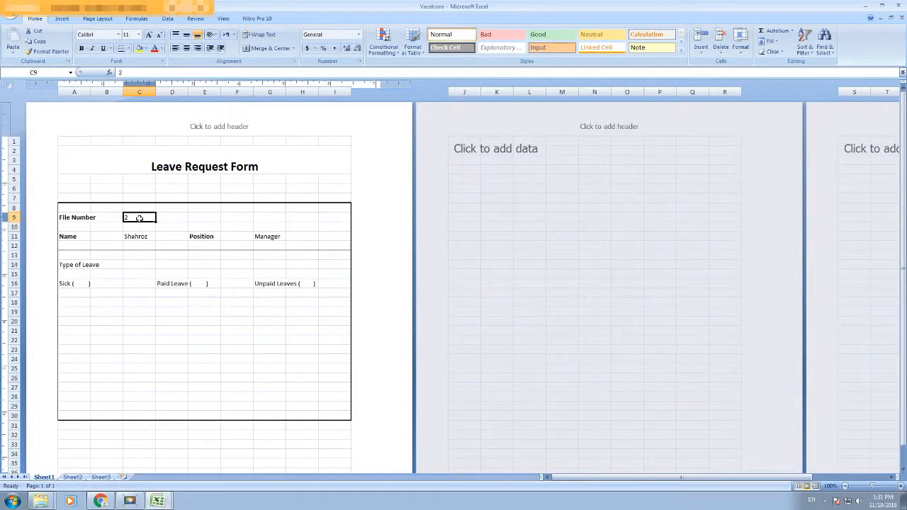
text(3)
key(Return)
click(140, 217)
text(4)
key(Return)
click(139, 218)
text(3)
key(Return)
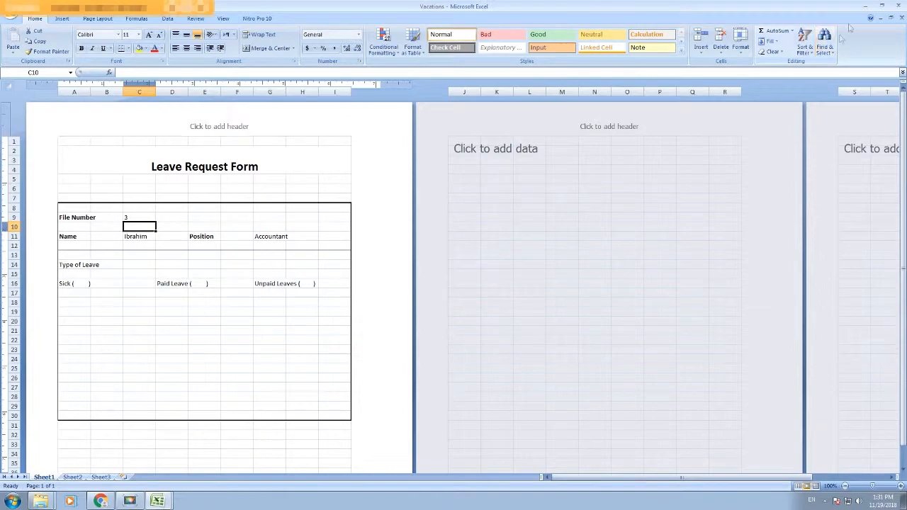
Step: Close Excel and reopen the Vacations workbook from its folder
click(898, 18)
click(897, 5)
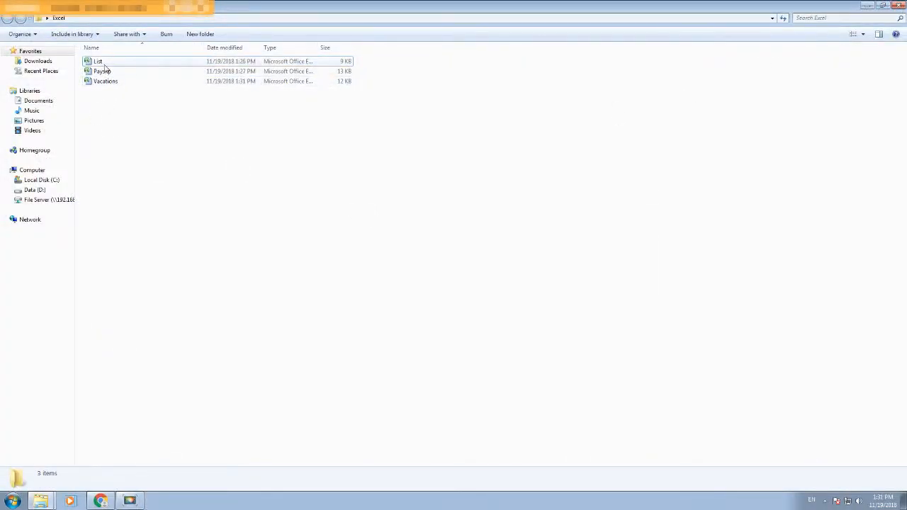
click(103, 82)
double_click(102, 82)
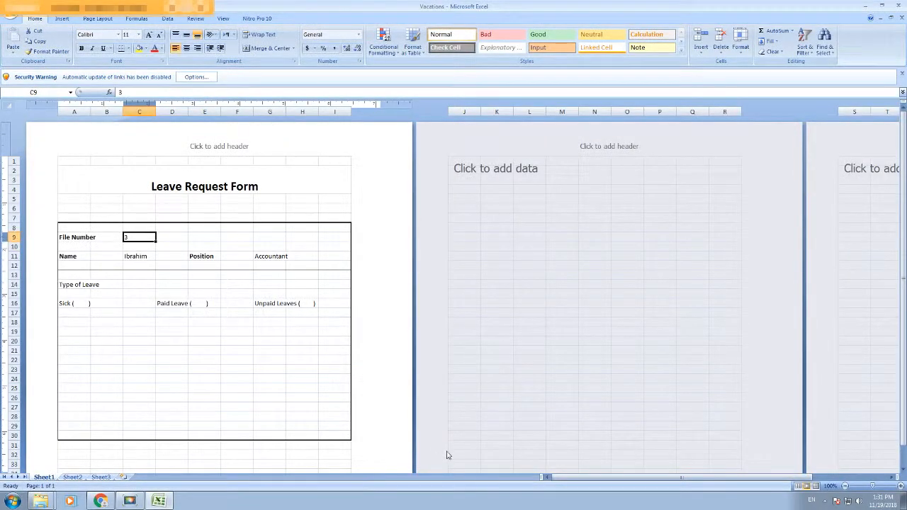
Step: Change the File Number in C9 to 1 so the form shows the Teaboy record
click(142, 236)
text(1)
key(Return)
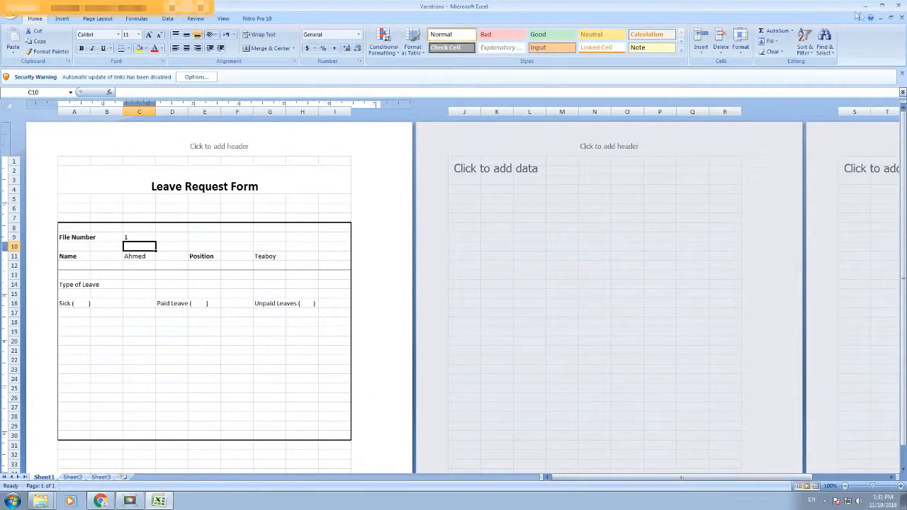